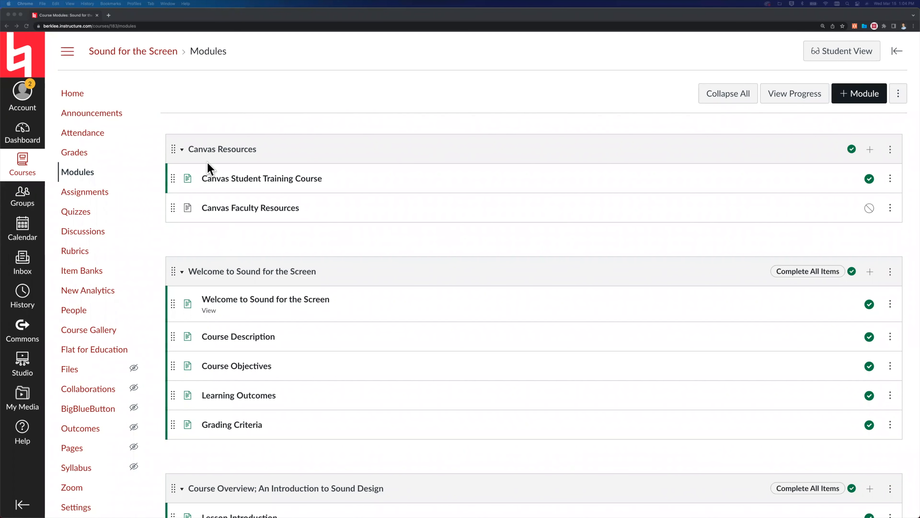
Look through the Sound for the Screen modules, from Canvas Resources to the Introduction to Sound Design lesson items.
{"action": "scroll", "coordinate": [235, 235], "scroll_direction": "down", "scroll_amount": 2}
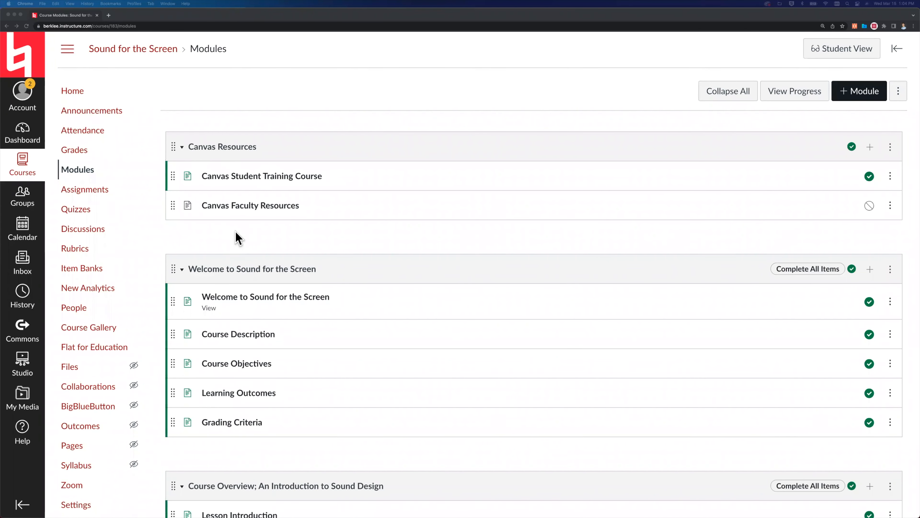
{"action": "scroll", "coordinate": [235, 234], "scroll_direction": "down", "scroll_amount": 1}
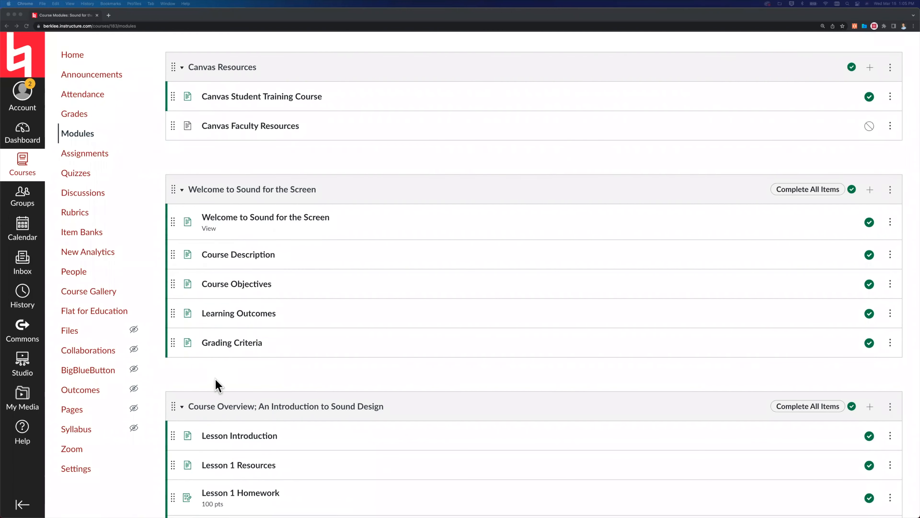
{"action": "scroll", "coordinate": [216, 383], "scroll_direction": "down", "scroll_amount": 2}
{"action": "scroll", "coordinate": [232, 263], "scroll_direction": "down", "scroll_amount": 2}
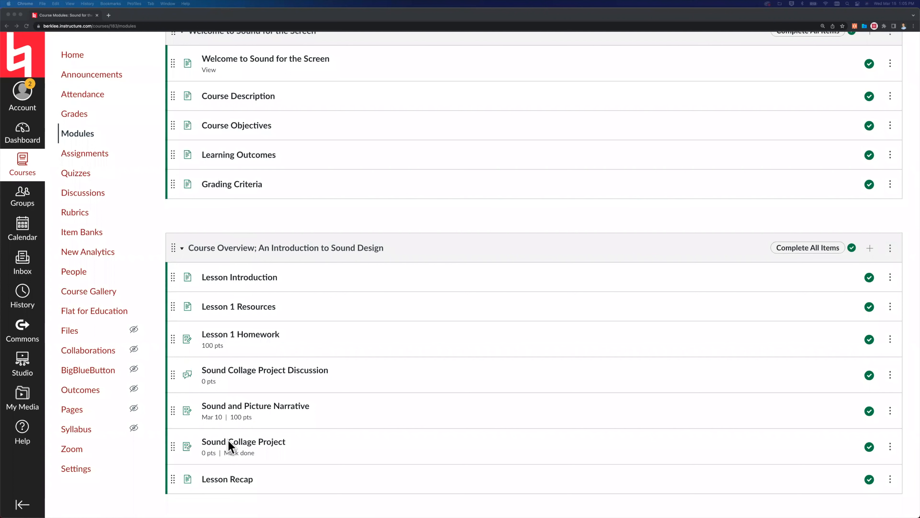
{"action": "scroll", "coordinate": [228, 440], "scroll_direction": "up", "scroll_amount": 5}
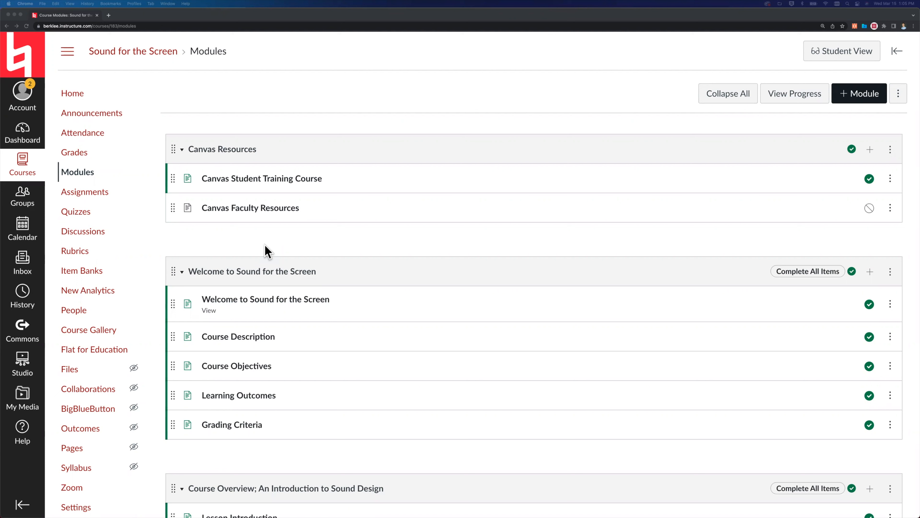
Review the published and unpublished courses on the dashboard and in the global course list.
{"action": "left_click", "coordinate": [25, 136]}
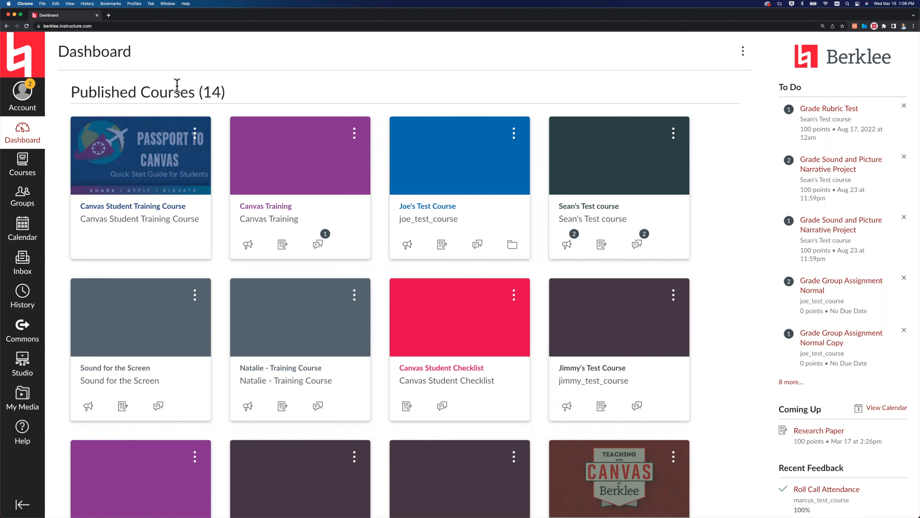
{"action": "scroll", "coordinate": [177, 85], "scroll_direction": "down", "scroll_amount": 10}
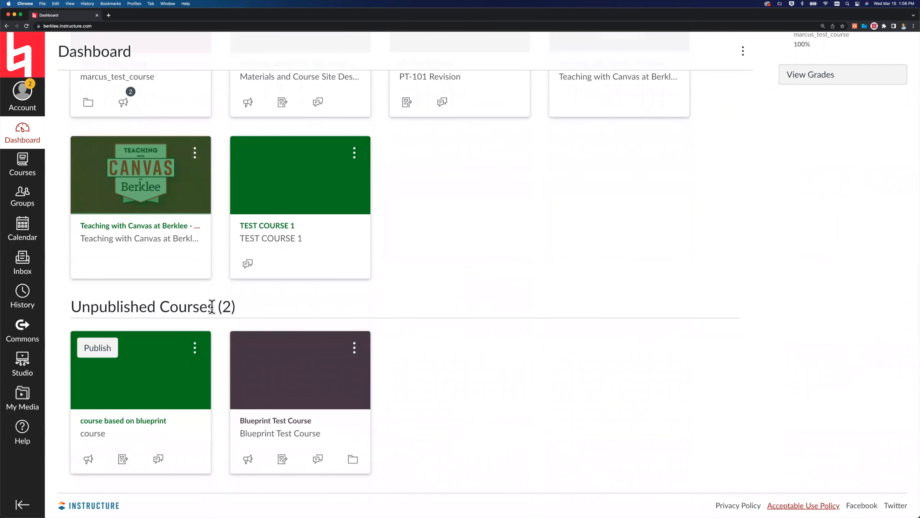
{"action": "scroll", "coordinate": [212, 306], "scroll_direction": "up", "scroll_amount": 10}
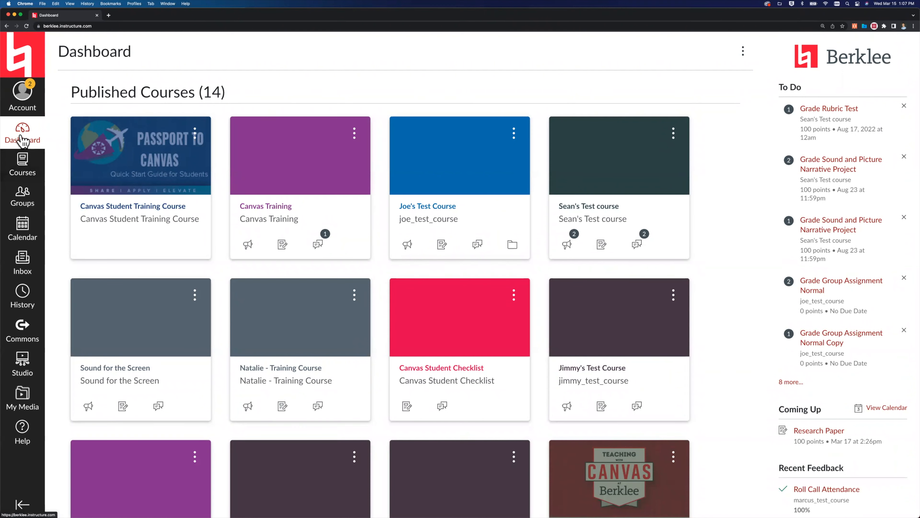
{"action": "left_click", "coordinate": [23, 165]}
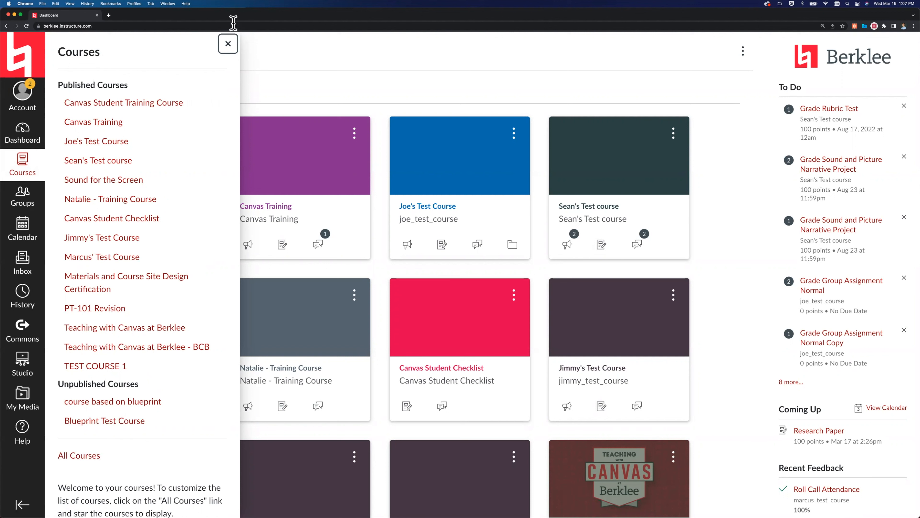
{"action": "left_click", "coordinate": [229, 44]}
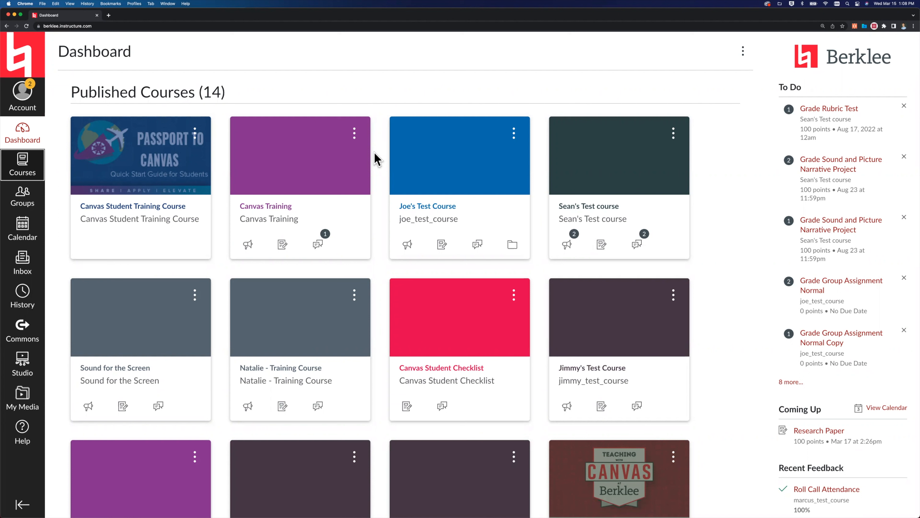
Open the account's QR for Mobile Login page and decline the display of the code.
{"action": "left_click", "coordinate": [21, 107]}
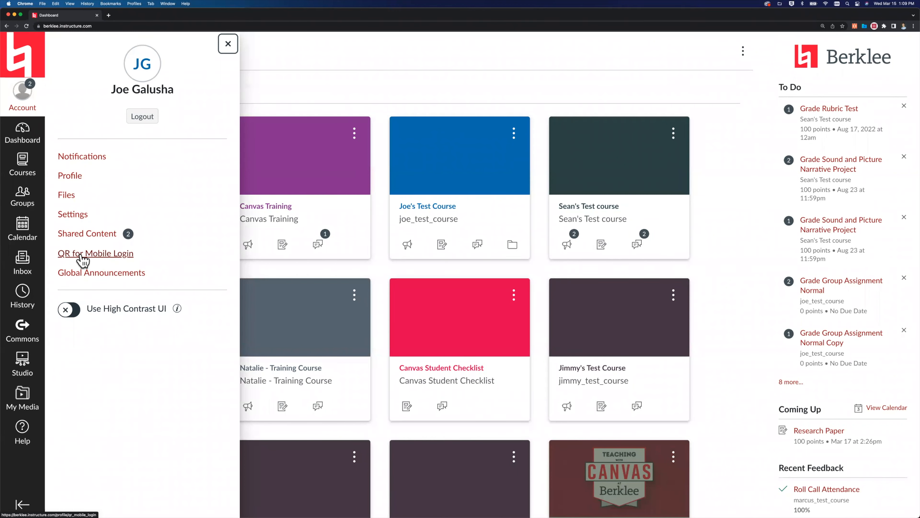
{"action": "left_click", "coordinate": [82, 256]}
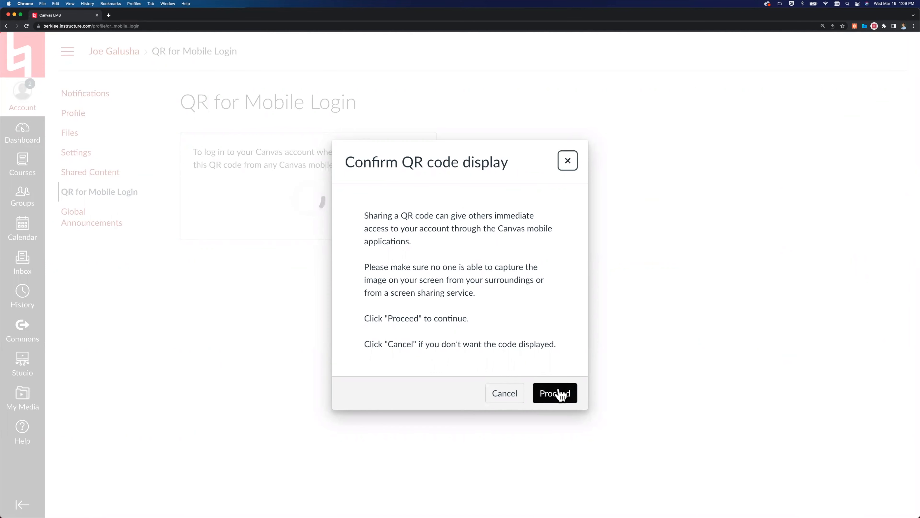
{"action": "left_click", "coordinate": [498, 394]}
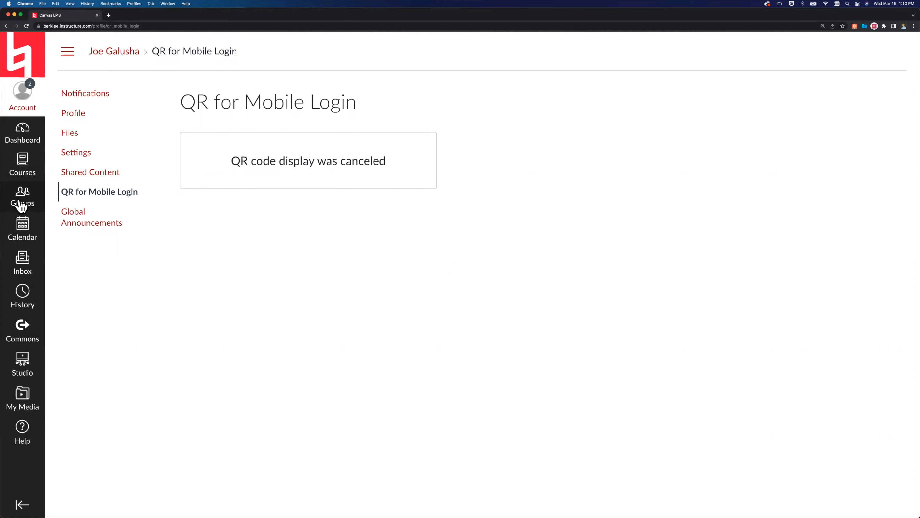
Reschedule the Research Paper assignment to Friday, March 24 in the calendar's month view.
{"action": "left_click", "coordinate": [20, 239]}
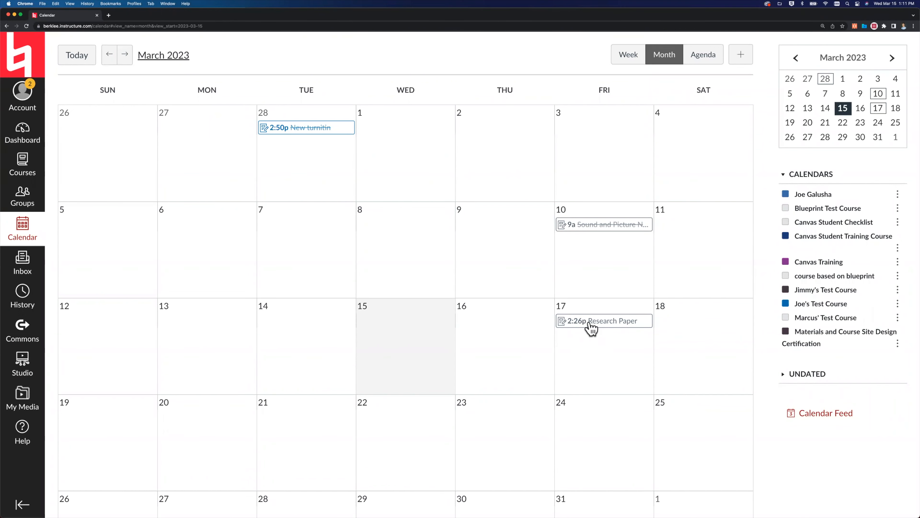
{"action": "left_click_drag", "start_coordinate": [590, 328], "coordinate": [595, 426]}
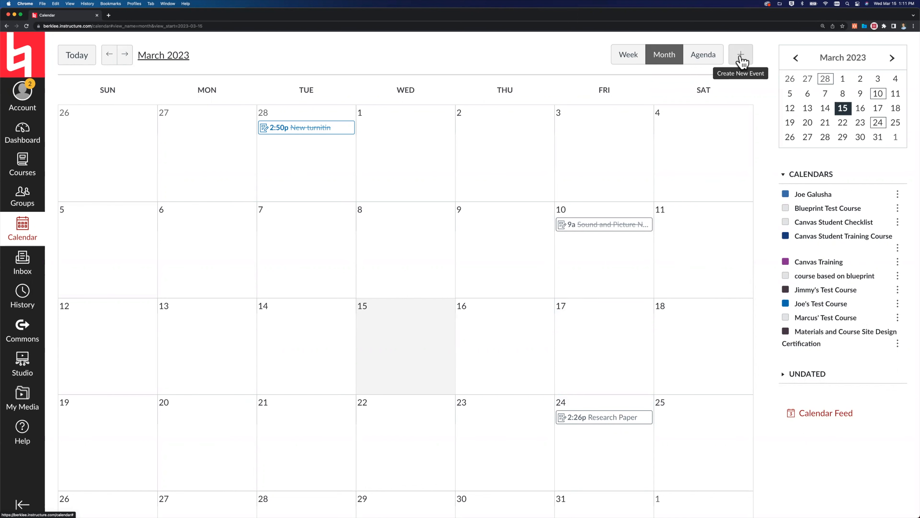
Start a new calendar event and examine which calendars it can be assigned to.
{"action": "left_click", "coordinate": [740, 56]}
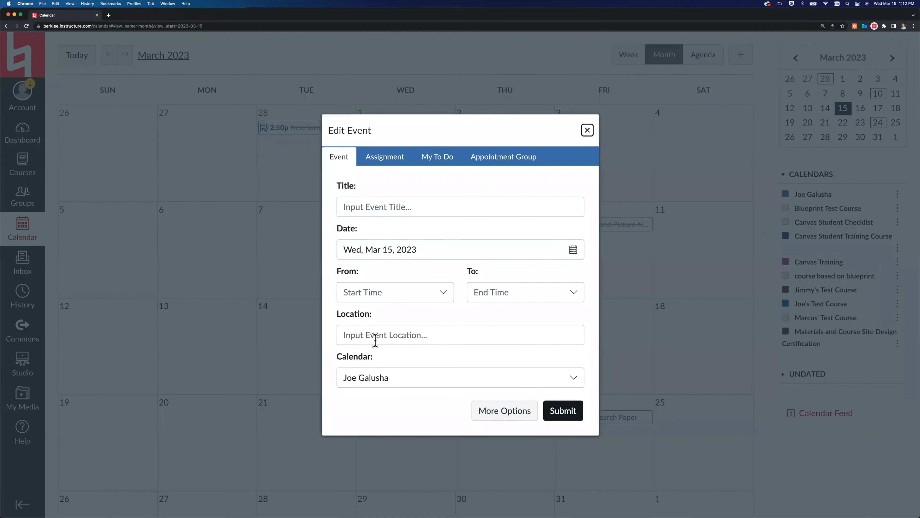
{"action": "left_click", "coordinate": [369, 379]}
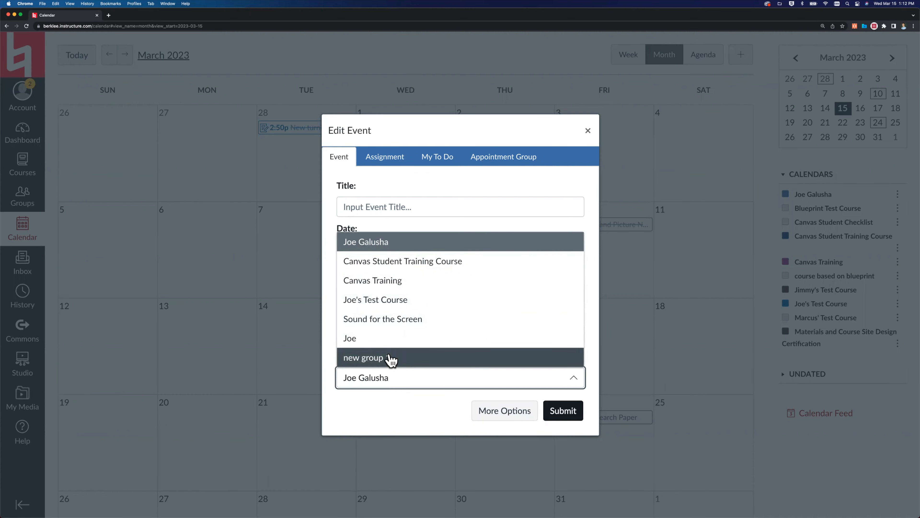
{"action": "left_click", "coordinate": [424, 413]}
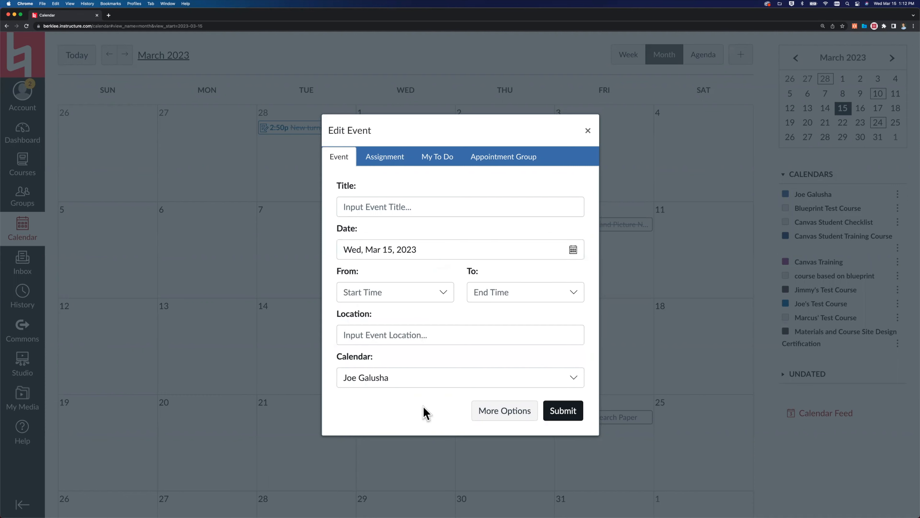
Set up an appointment group dated March 16, 2023 with a time range from 1:00 to 2:00pm.
{"action": "left_click", "coordinate": [503, 159]}
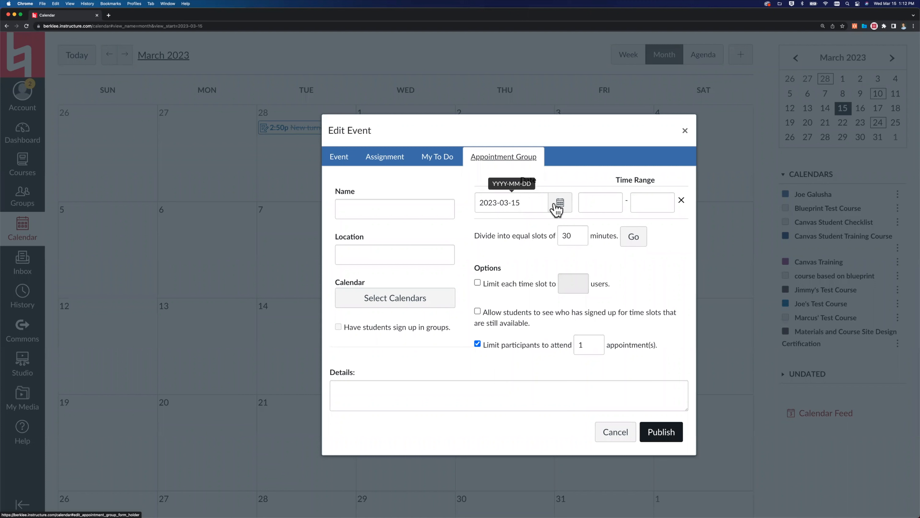
{"action": "left_click", "coordinate": [600, 201]}
{"action": "type", "text": "1:00"}
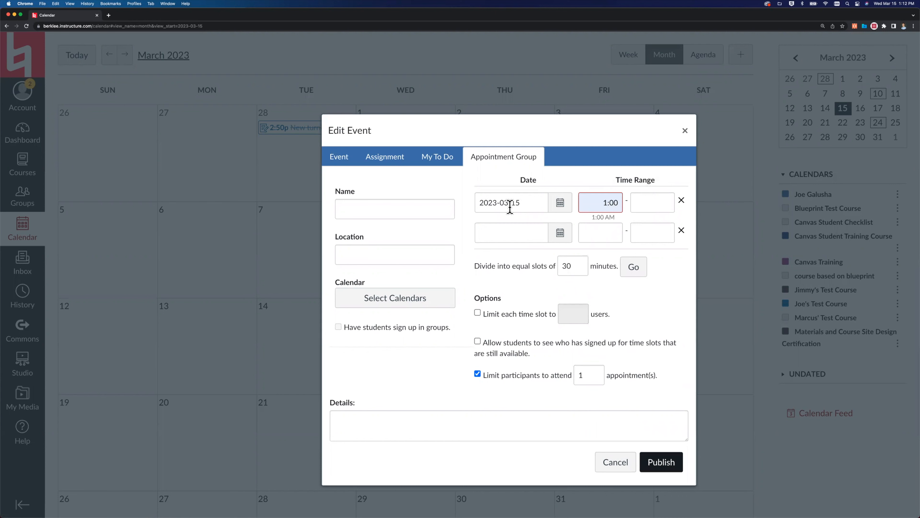
{"action": "left_click", "coordinate": [558, 204]}
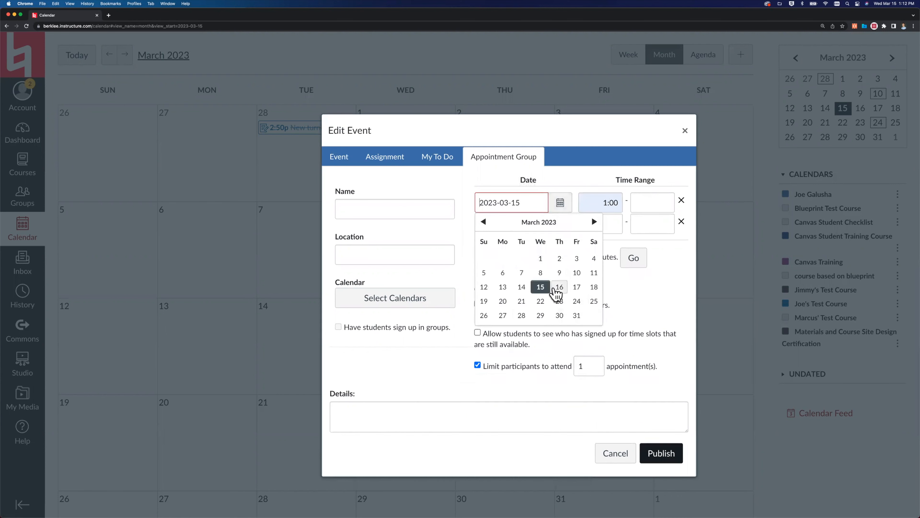
{"action": "left_click", "coordinate": [560, 288]}
{"action": "left_click", "coordinate": [651, 205]}
{"action": "left_click", "coordinate": [646, 222]}
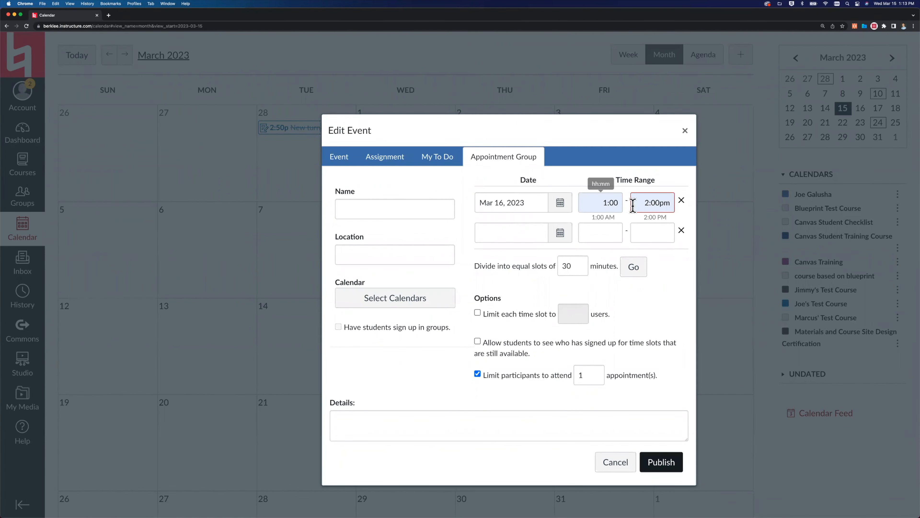
Divide the appointment group's time range into equal slots of 15 minutes.
{"action": "left_click", "coordinate": [565, 266]}
{"action": "double_click", "coordinate": [565, 262]}
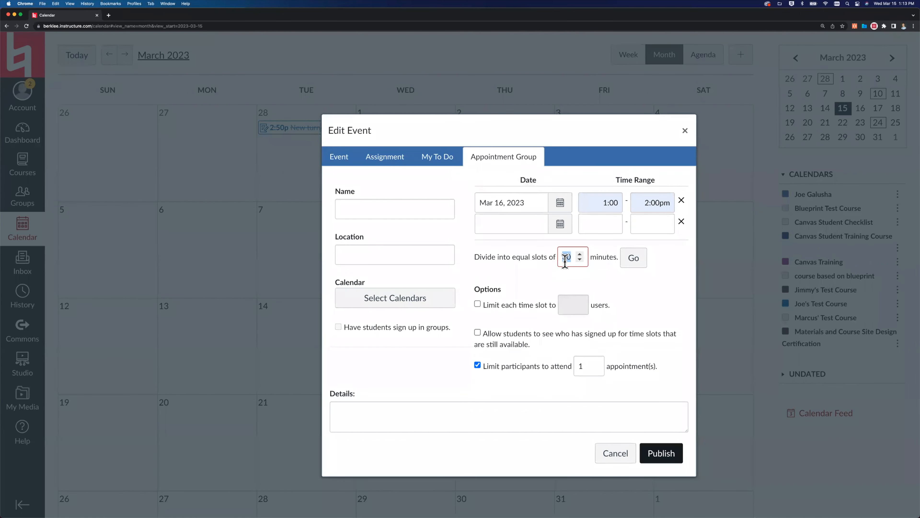
{"action": "type", "text": "15"}
{"action": "key", "text": "Tab"}
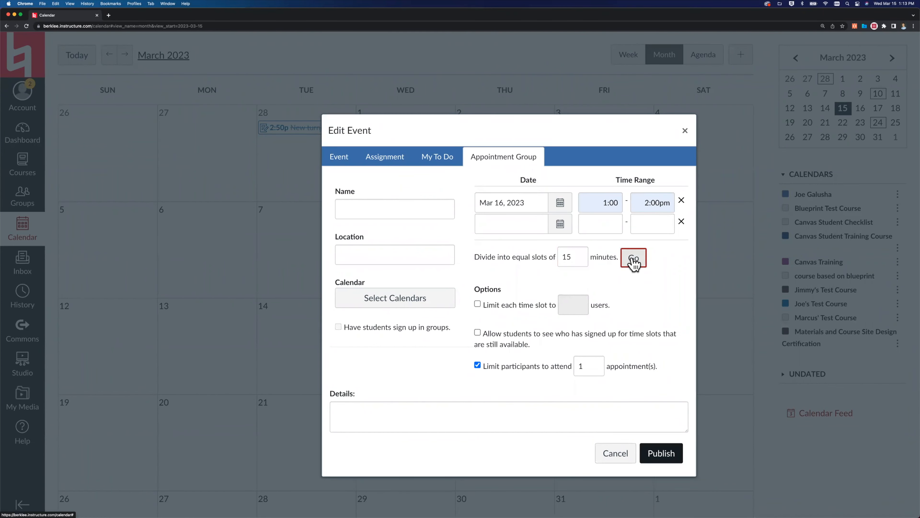
{"action": "left_click", "coordinate": [633, 262]}
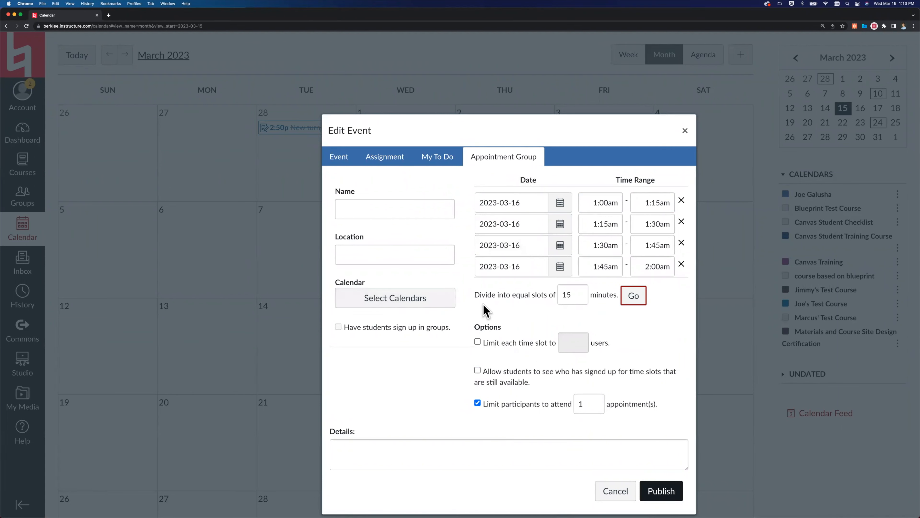
Limit each appointment time slot to 4 users and discard the appointment group without publishing.
{"action": "left_click", "coordinate": [477, 342]}
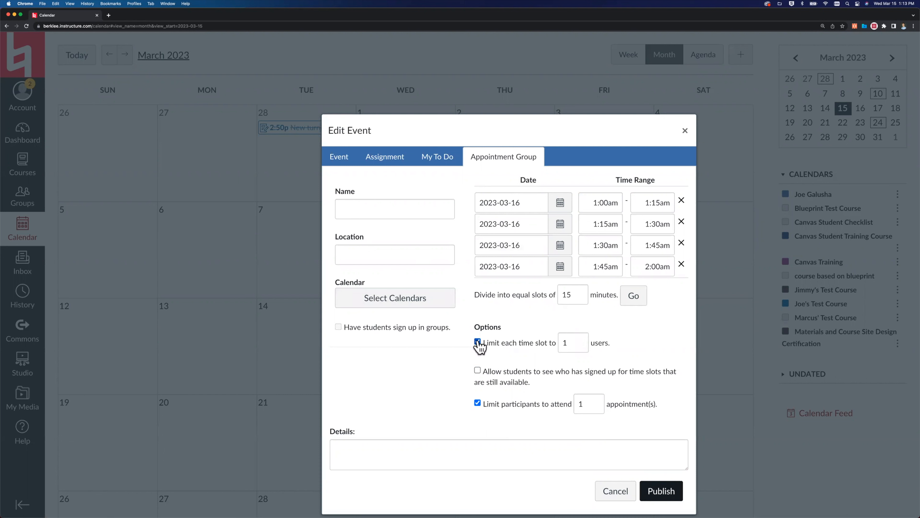
{"action": "left_click", "coordinate": [579, 339]}
{"action": "left_click", "coordinate": [579, 339]}
{"action": "left_click", "coordinate": [579, 339]}
{"action": "left_click", "coordinate": [615, 492]}
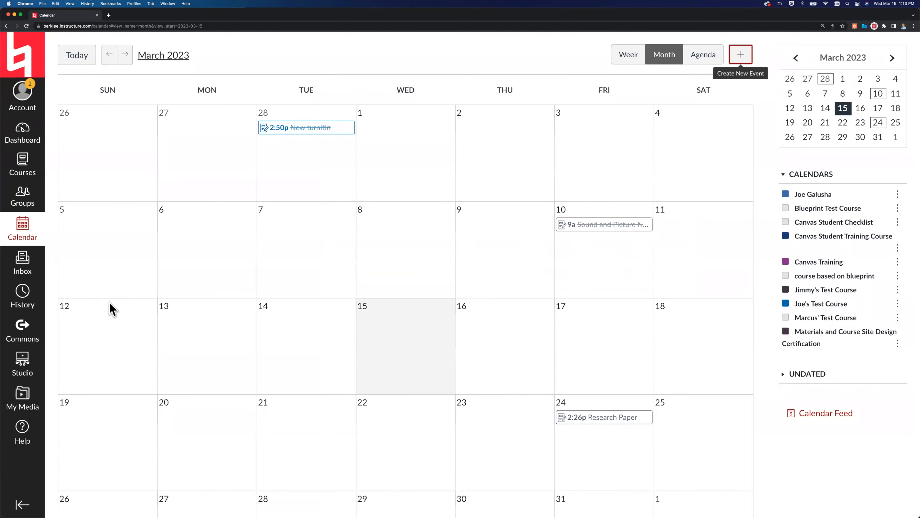
Start a new inbox message and choose the account owner's own test course from the favorite courses.
{"action": "left_click", "coordinate": [28, 266]}
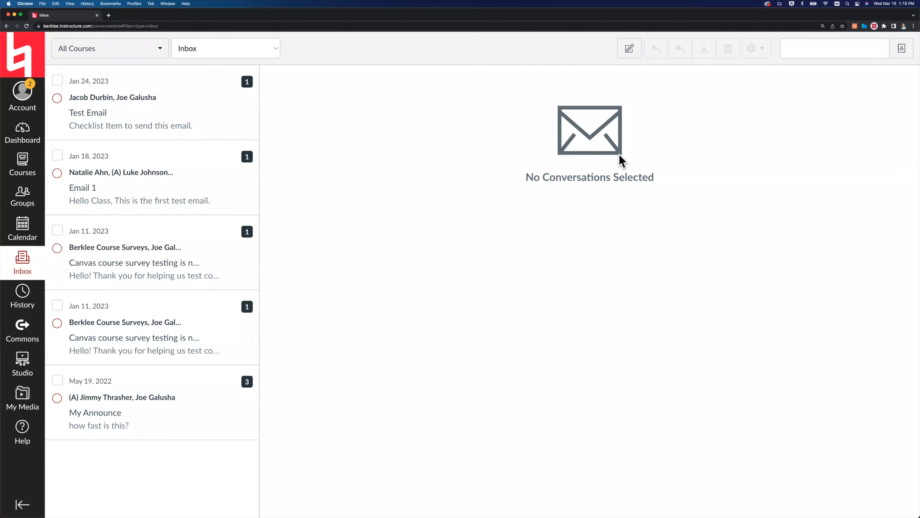
{"action": "left_click", "coordinate": [630, 52]}
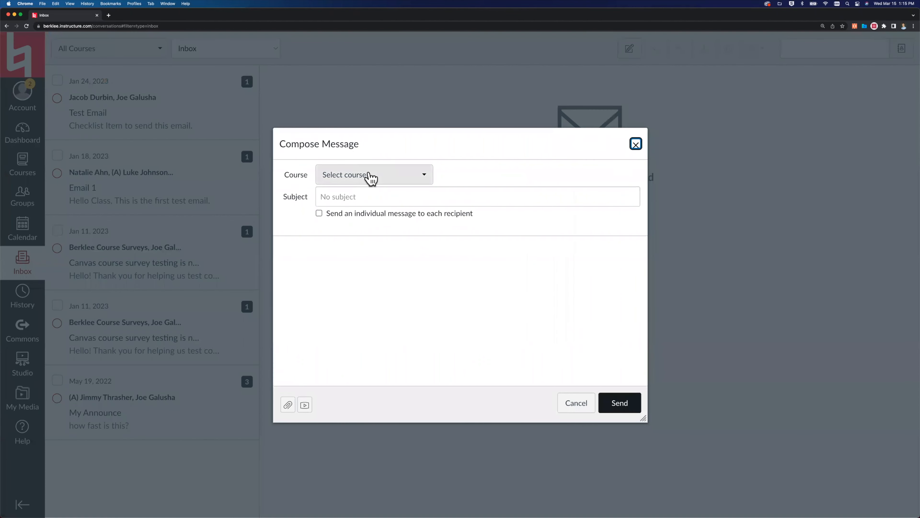
{"action": "left_click", "coordinate": [370, 176]}
{"action": "mouse_move", "coordinate": [366, 221]}
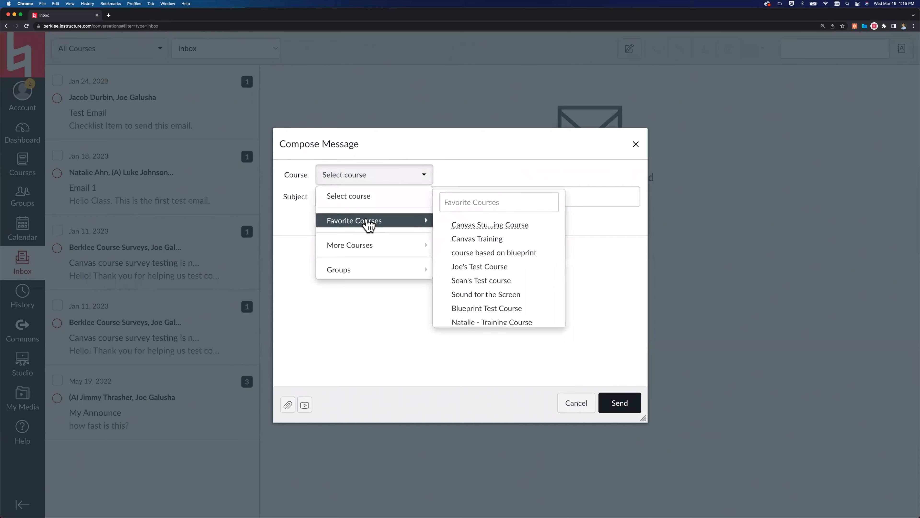
{"action": "left_click", "coordinate": [472, 266]}
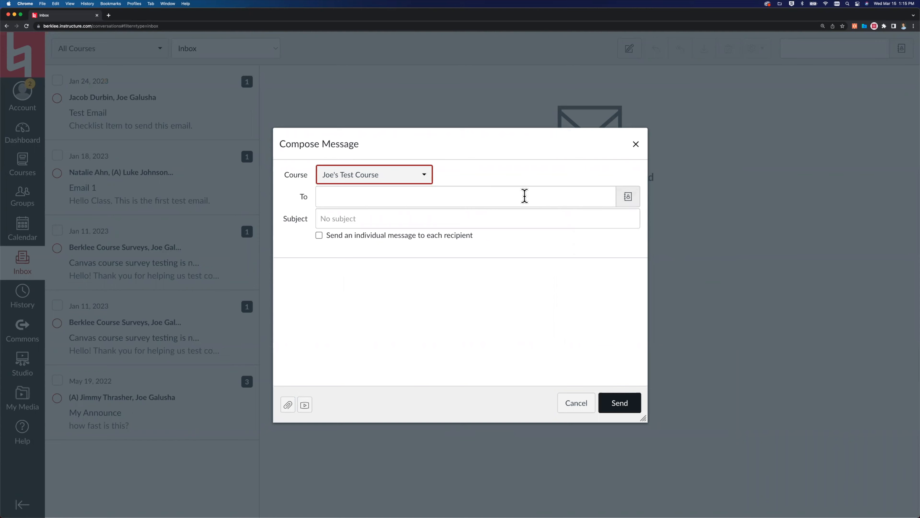
Address the message to all students in the course and enable sending an individual message to each recipient.
{"action": "left_click", "coordinate": [636, 203]}
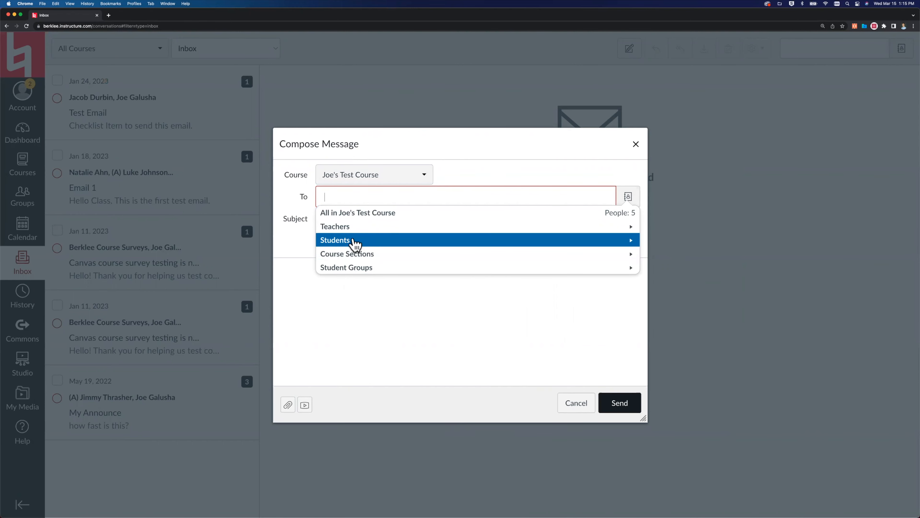
{"action": "left_click", "coordinate": [355, 241]}
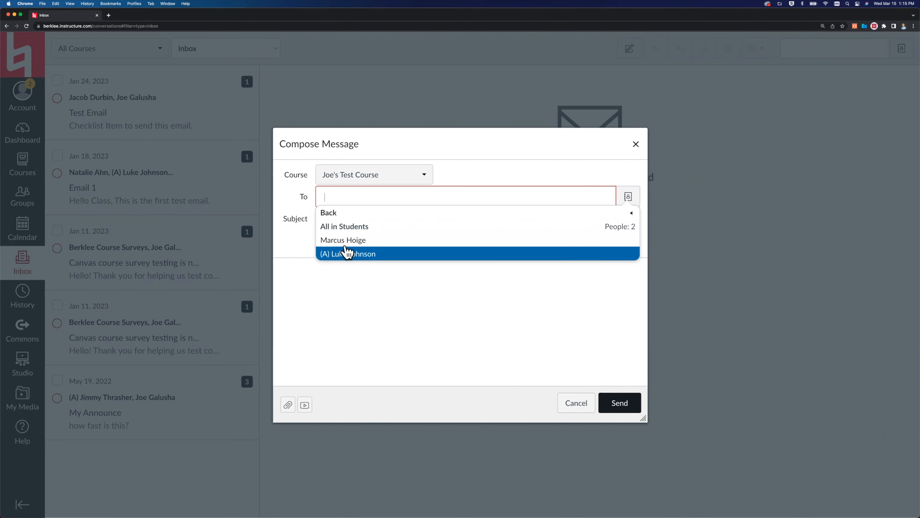
{"action": "left_click", "coordinate": [340, 227]}
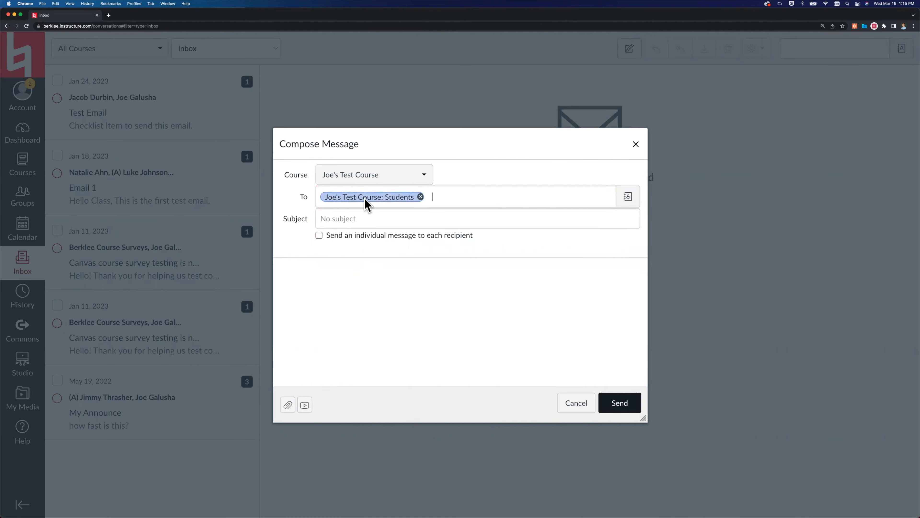
{"action": "left_click", "coordinate": [319, 236]}
{"action": "left_click", "coordinate": [395, 296]}
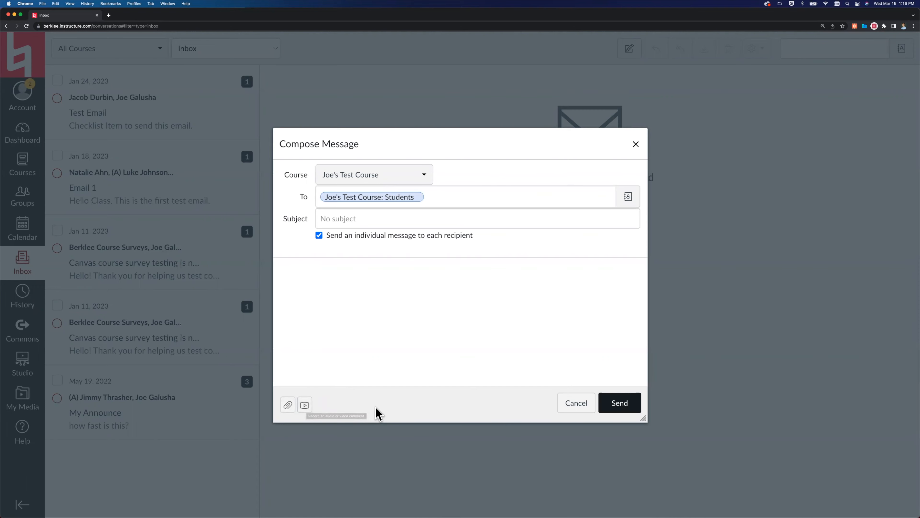
Discard the unsent inbox message and open the Sound for the Screen course from the dashboard.
{"action": "left_click", "coordinate": [577, 403]}
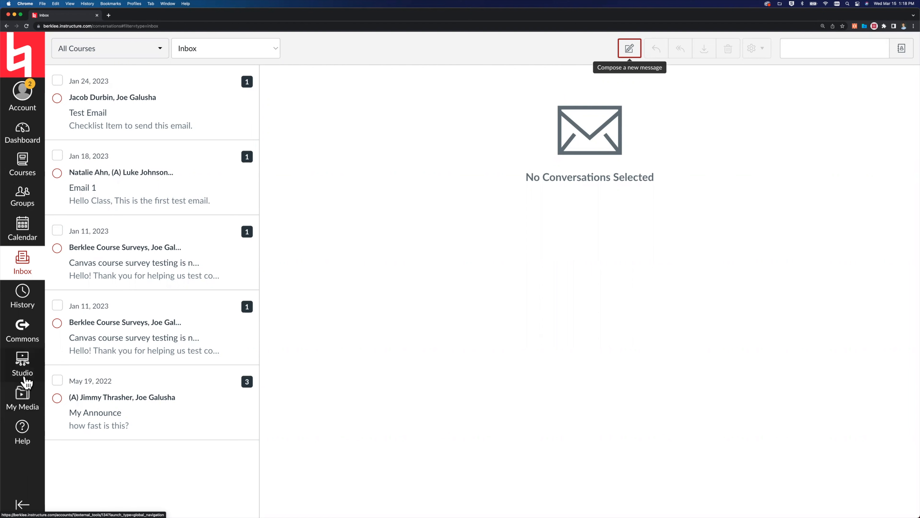
{"action": "left_click", "coordinate": [19, 136]}
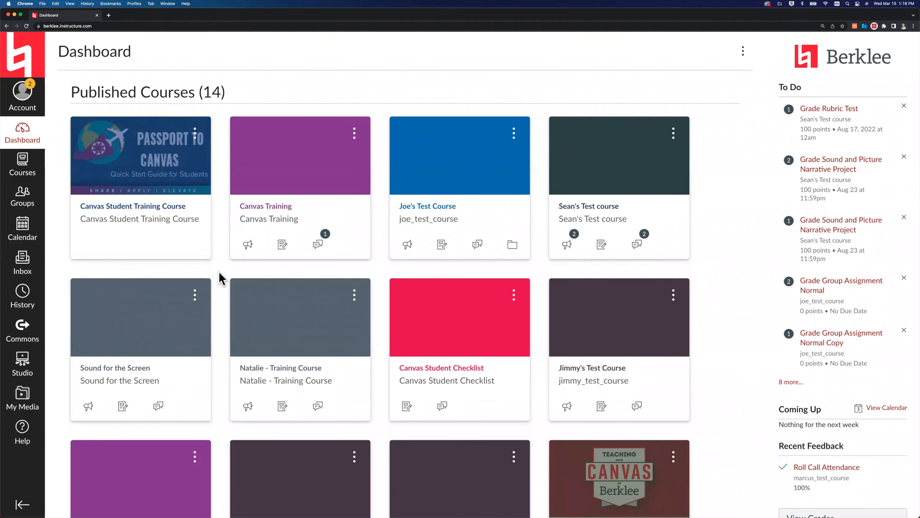
{"action": "left_click", "coordinate": [109, 371]}
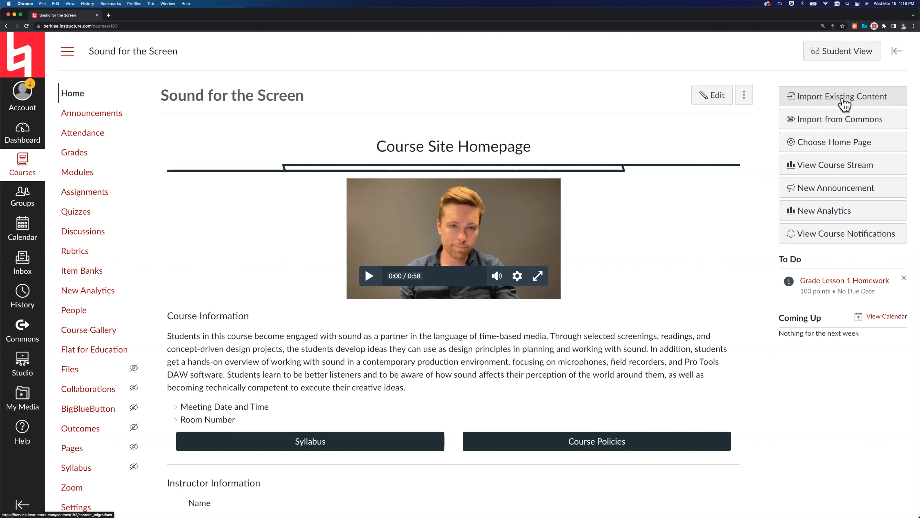
View the course home page's "Welcome your students" help information and close it again.
{"action": "left_click", "coordinate": [897, 53]}
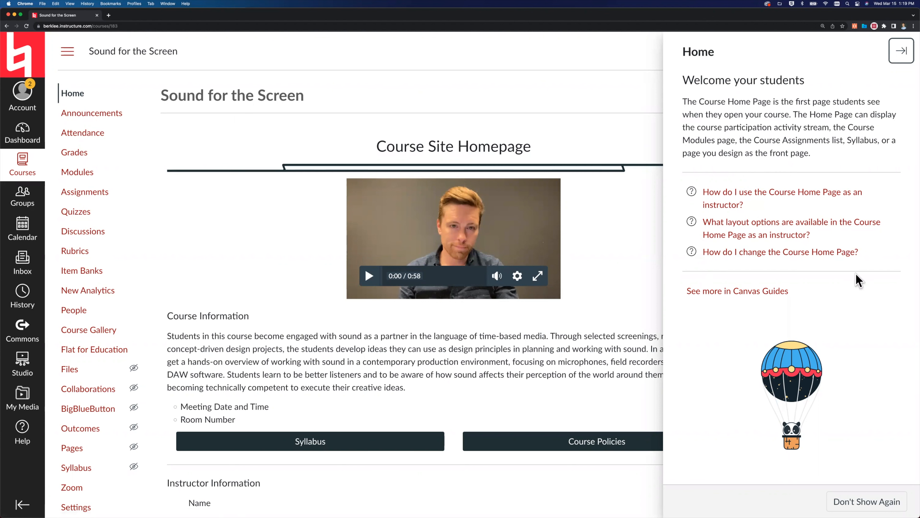
{"action": "left_click", "coordinate": [895, 55]}
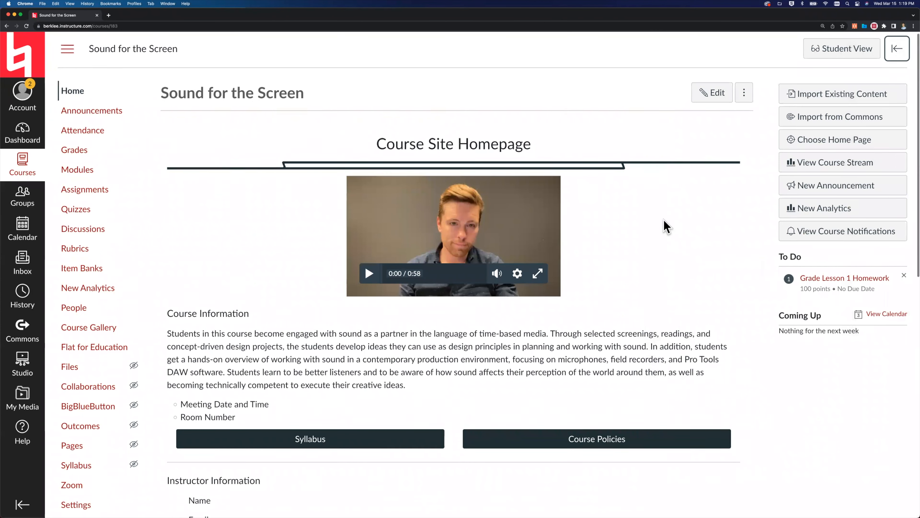
{"action": "scroll", "coordinate": [664, 220], "scroll_direction": "down", "scroll_amount": 1}
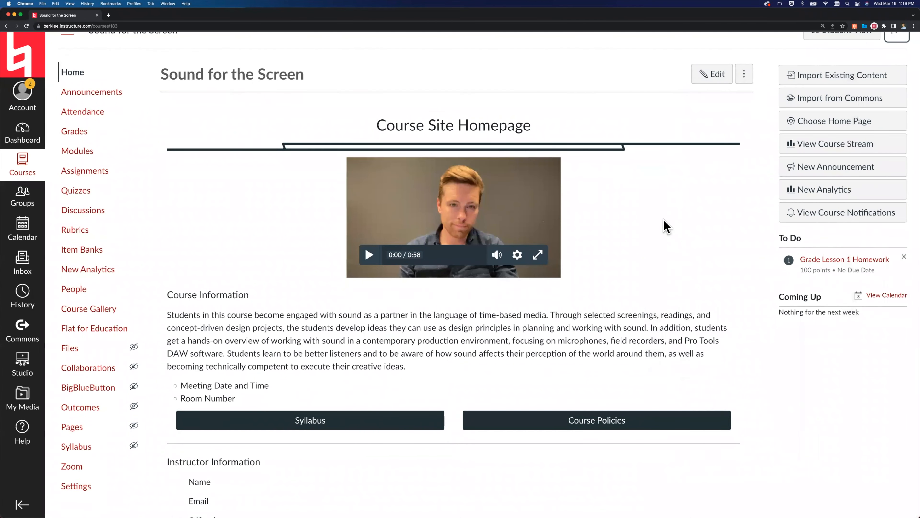
{"action": "scroll", "coordinate": [664, 220], "scroll_direction": "up", "scroll_amount": 1}
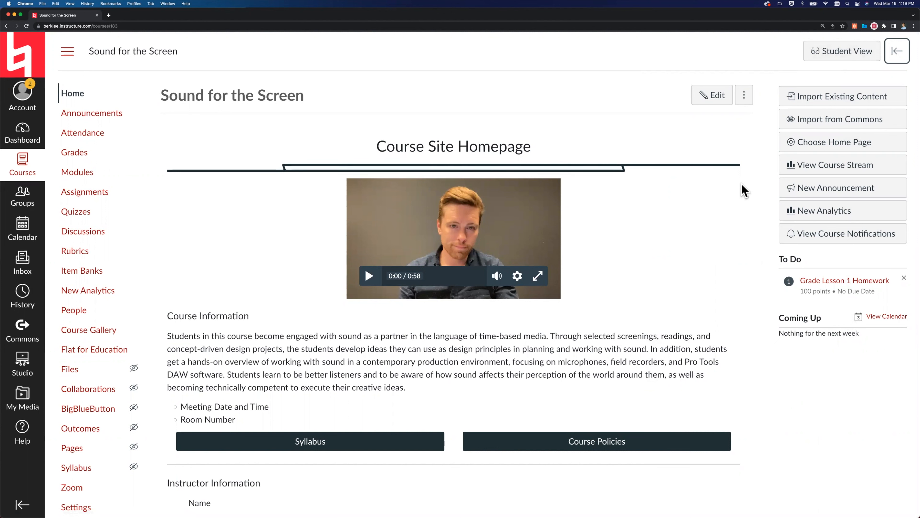
Examine the course home page's welcome video, course information, instructor information and module links.
{"action": "scroll", "coordinate": [742, 191], "scroll_direction": "down", "scroll_amount": 2}
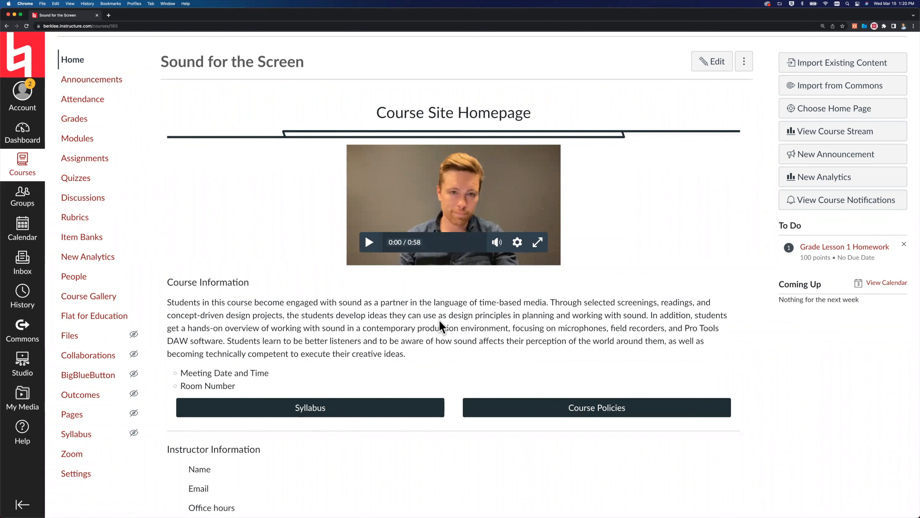
{"action": "scroll", "coordinate": [439, 320], "scroll_direction": "down", "scroll_amount": 1}
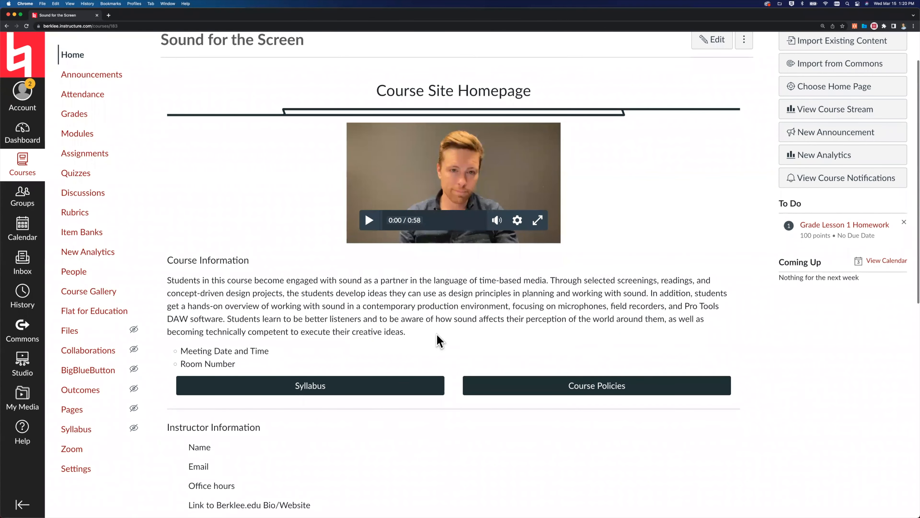
{"action": "scroll", "coordinate": [438, 339], "scroll_direction": "down", "scroll_amount": 5}
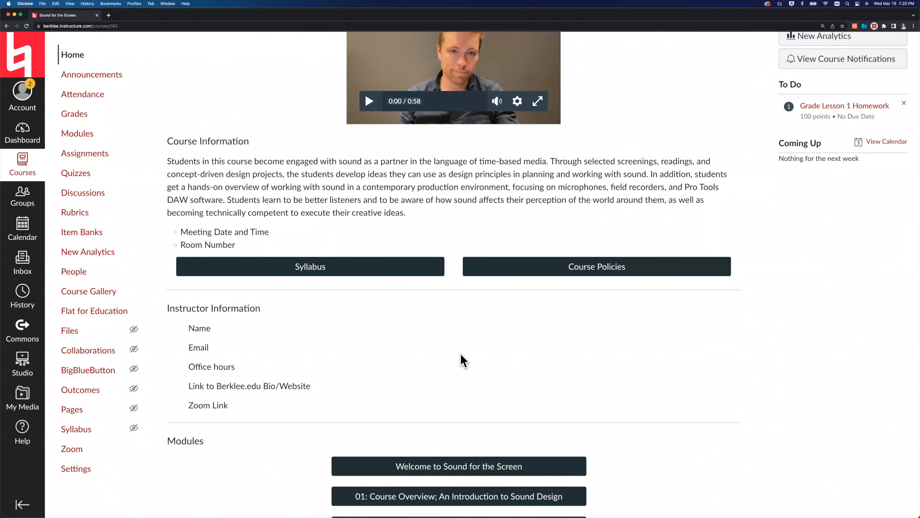
{"action": "scroll", "coordinate": [237, 222], "scroll_direction": "down", "scroll_amount": 5}
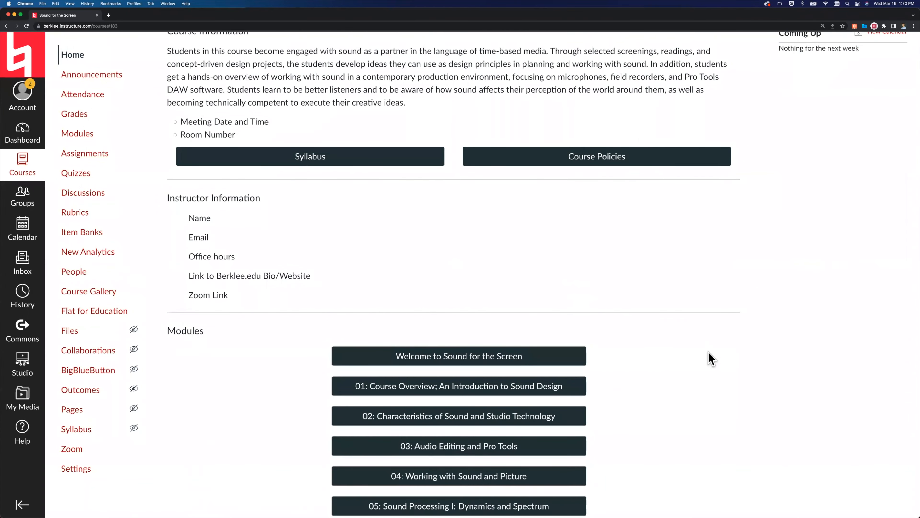
{"action": "scroll", "coordinate": [709, 358], "scroll_direction": "down", "scroll_amount": 9}
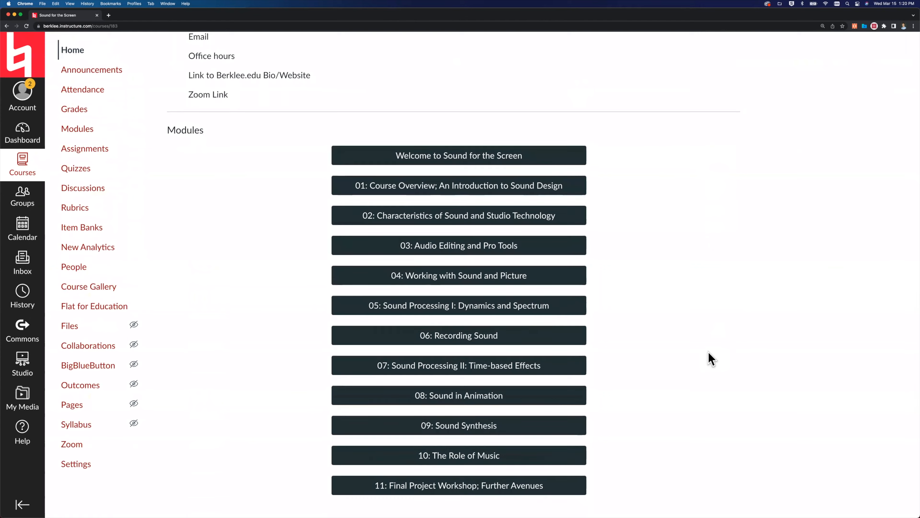
{"action": "scroll", "coordinate": [518, 253], "scroll_direction": "up", "scroll_amount": 1}
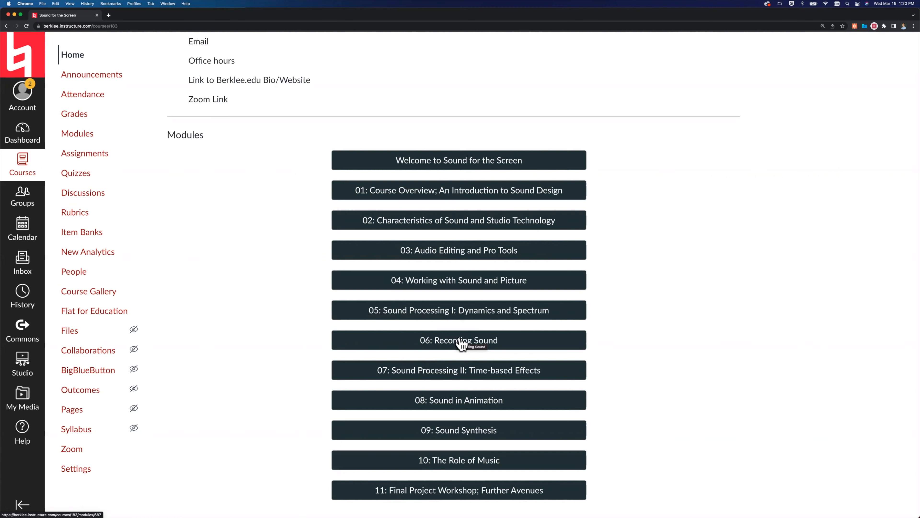
{"action": "scroll", "coordinate": [461, 342], "scroll_direction": "up", "scroll_amount": 10}
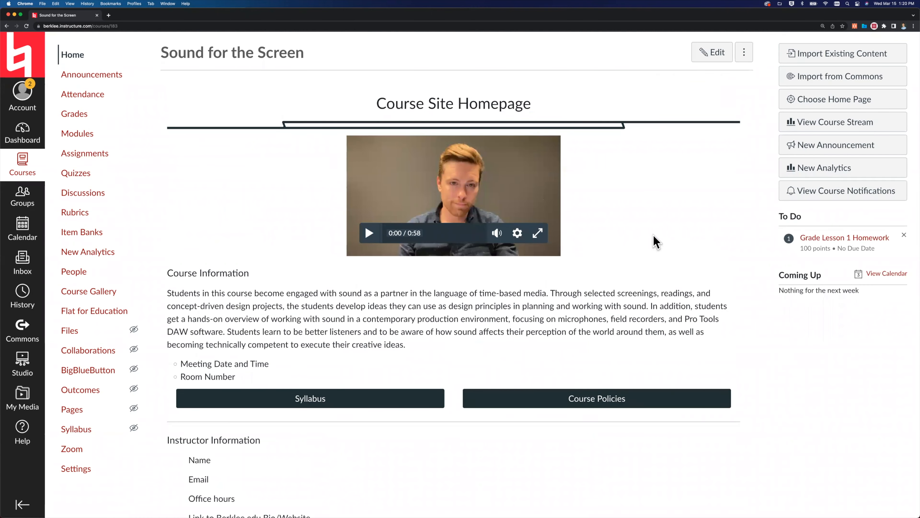
{"action": "scroll", "coordinate": [656, 241], "scroll_direction": "up", "scroll_amount": 2}
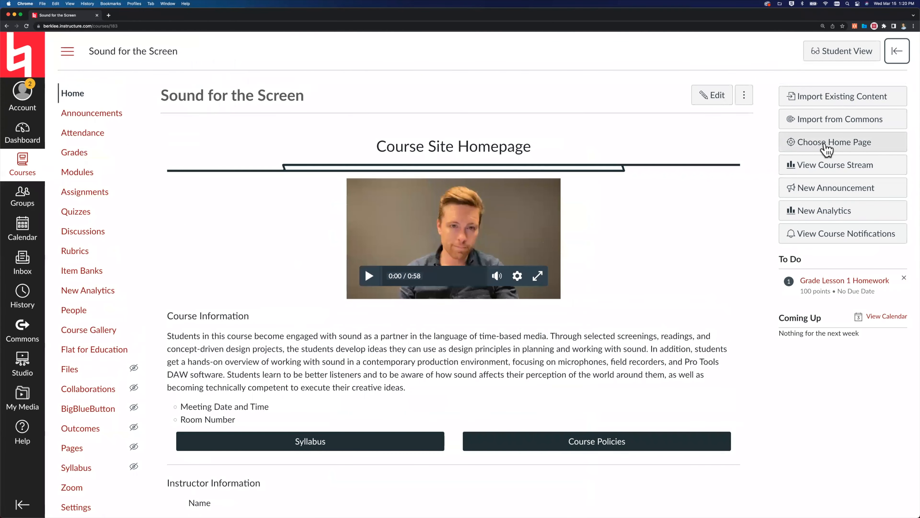
Go from the course home page choice to the pages list, preview Homepage Layout 04 (Red - Berklee) - Spring 2023 and return to the list.
{"action": "left_click", "coordinate": [839, 146]}
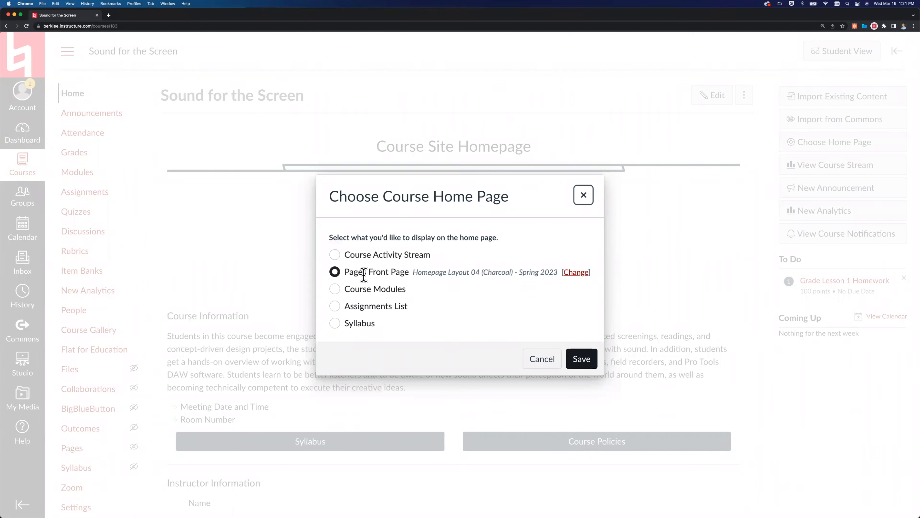
{"action": "left_click", "coordinate": [576, 272]}
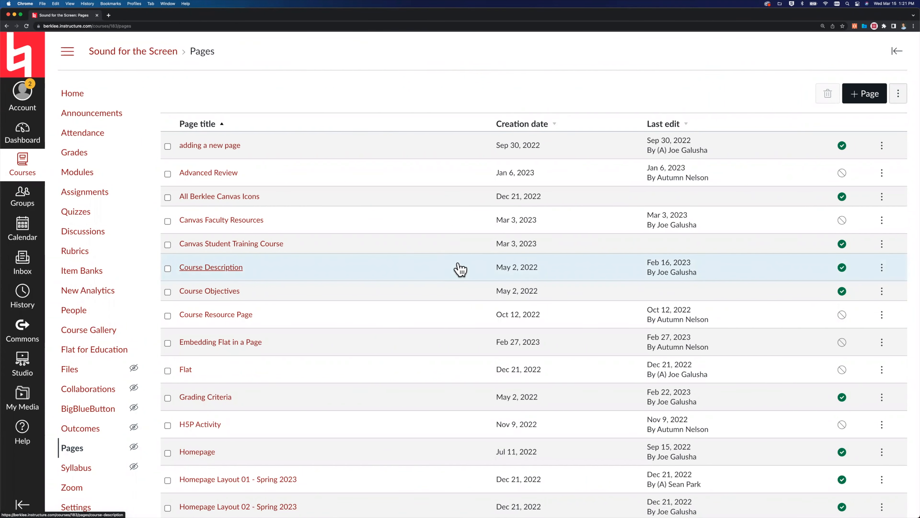
{"action": "scroll", "coordinate": [460, 269], "scroll_direction": "down", "scroll_amount": 5}
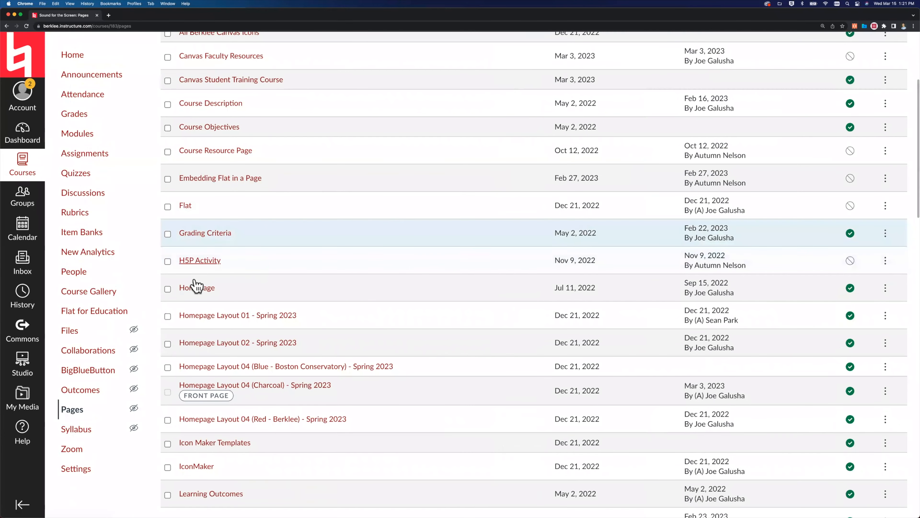
{"action": "scroll", "coordinate": [198, 276], "scroll_direction": "down", "scroll_amount": 2}
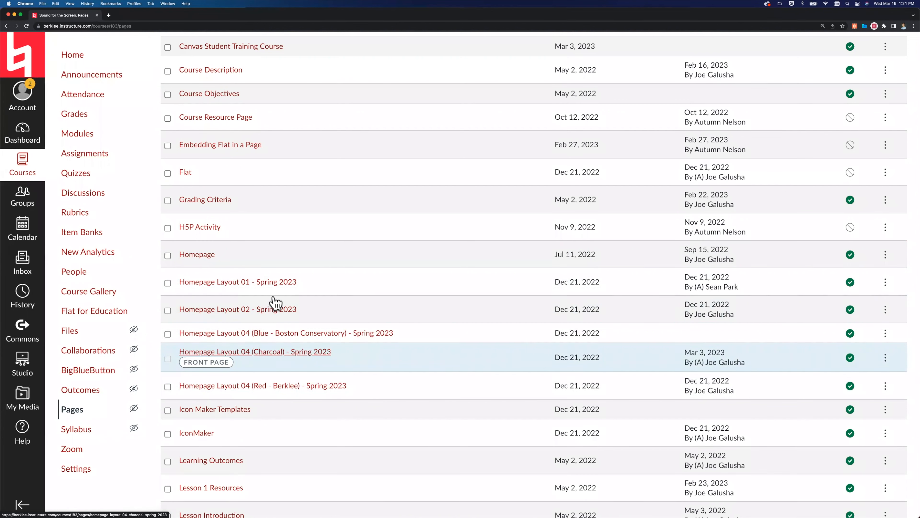
{"action": "left_click", "coordinate": [270, 387]}
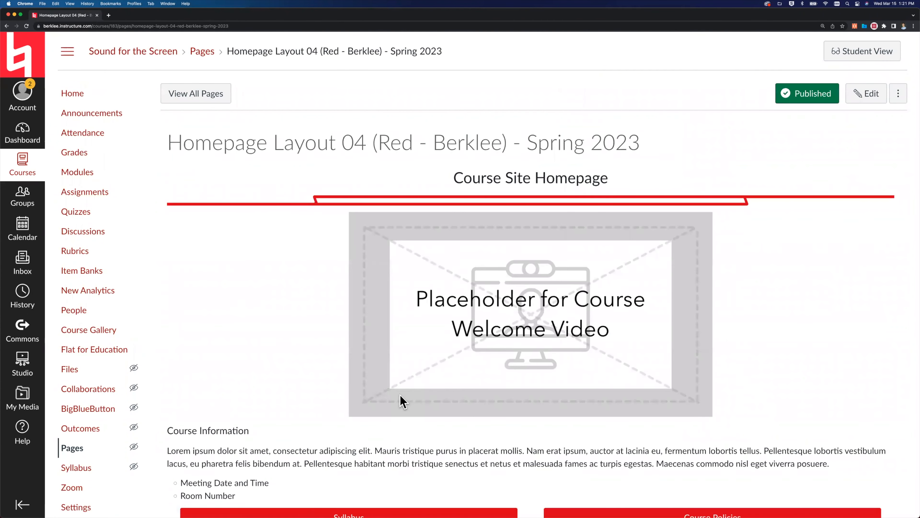
{"action": "left_click", "coordinate": [7, 26]}
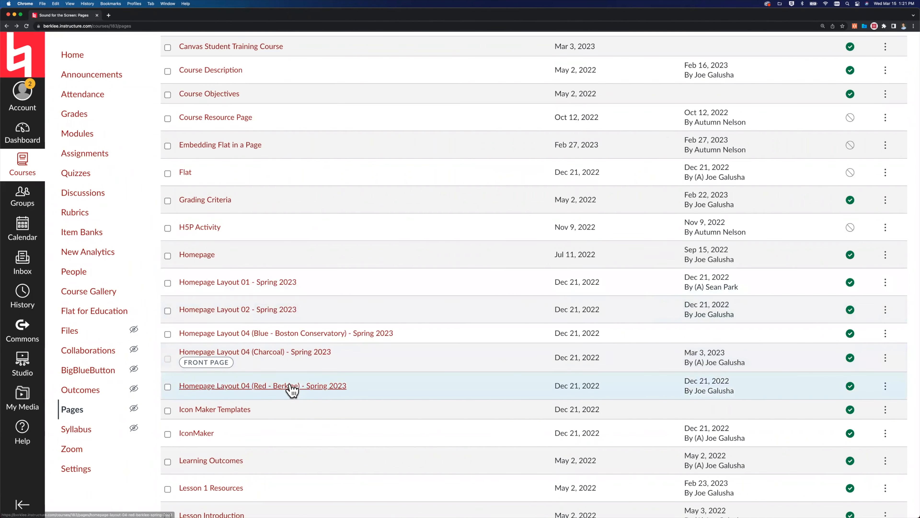
Make Homepage Layout 04 (Red - Berklee) - Spring 2023 the course's front page.
{"action": "left_click", "coordinate": [885, 386]}
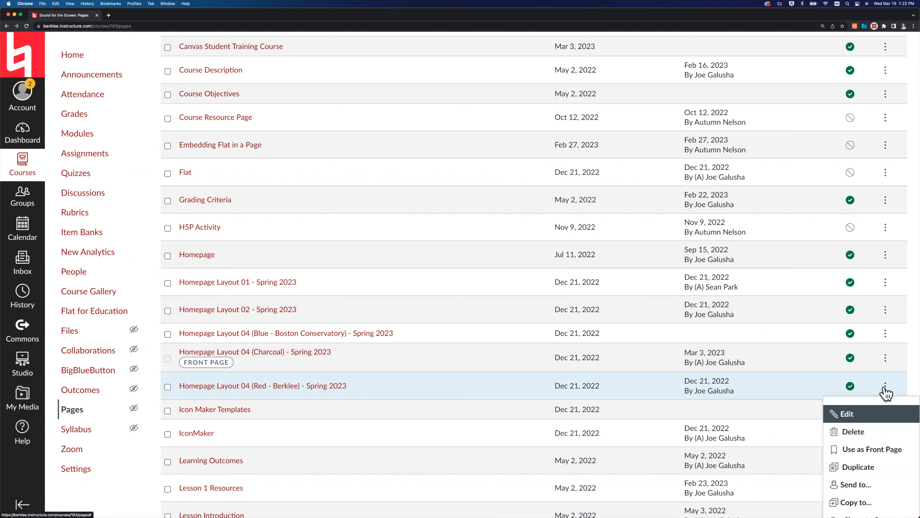
{"action": "scroll", "coordinate": [885, 392], "scroll_direction": "down", "scroll_amount": 2}
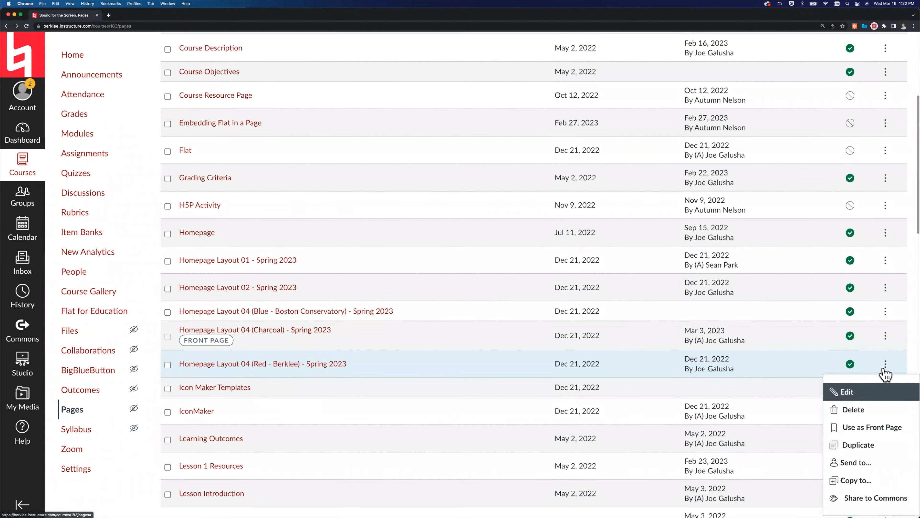
{"action": "left_click", "coordinate": [862, 427]}
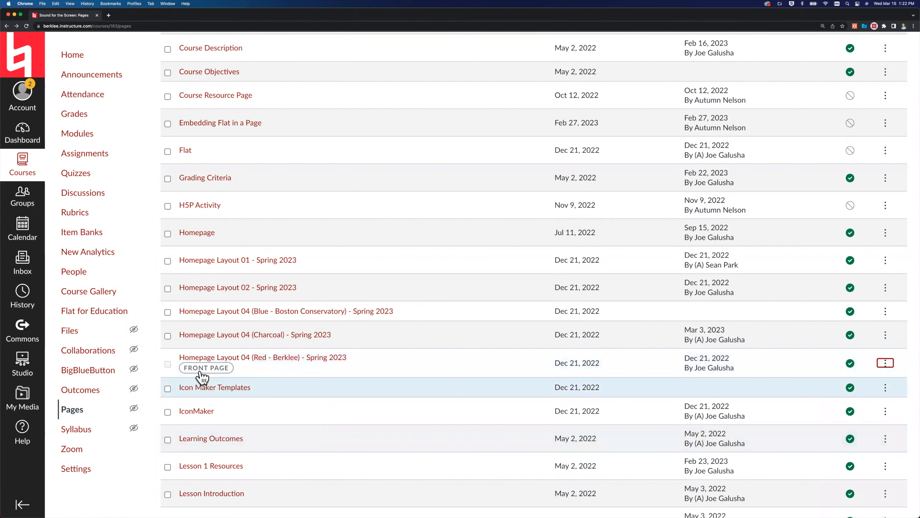
Return to the course home page and review its layout down to the module links.
{"action": "left_click", "coordinate": [75, 61]}
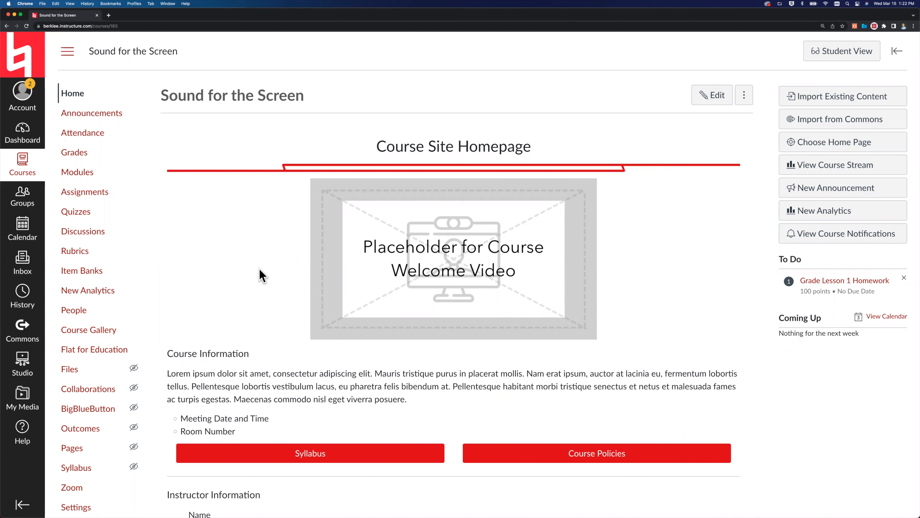
{"action": "scroll", "coordinate": [261, 276], "scroll_direction": "down", "scroll_amount": 10}
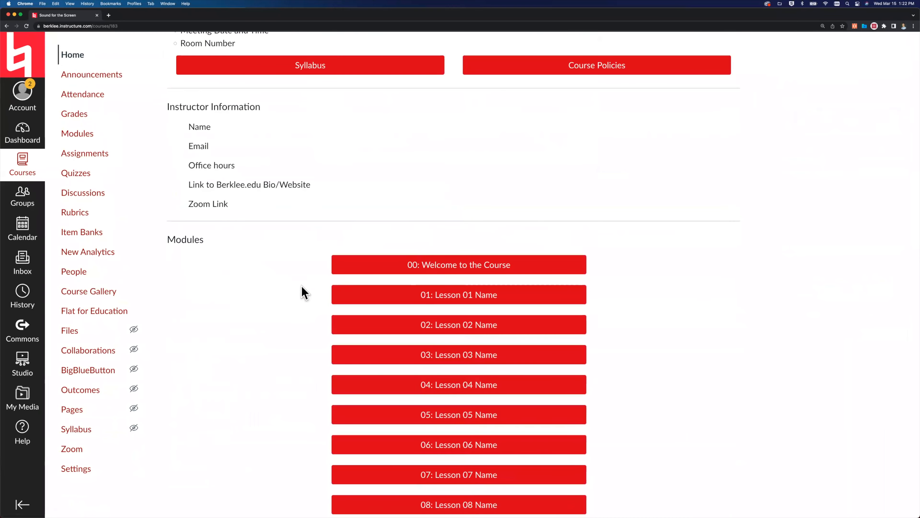
{"action": "scroll", "coordinate": [302, 291], "scroll_direction": "up", "scroll_amount": 10}
{"action": "scroll", "coordinate": [252, 238], "scroll_direction": "up", "scroll_amount": 1}
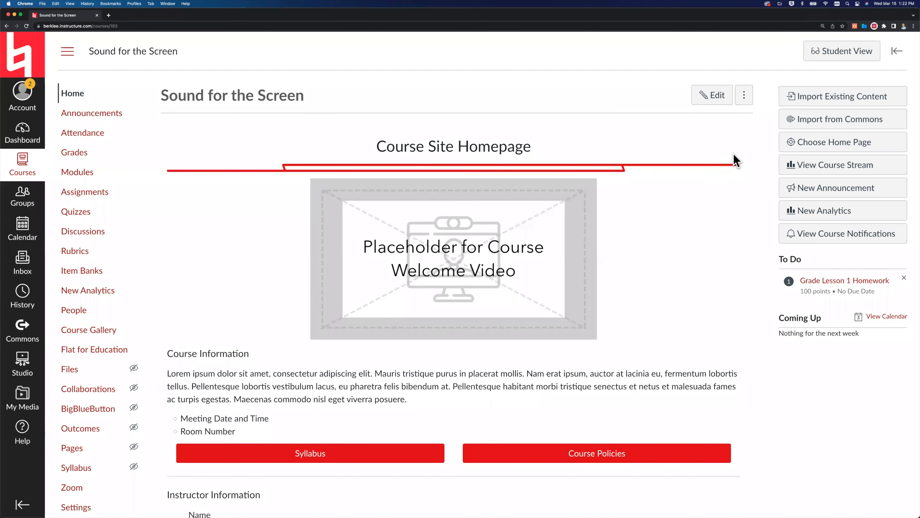
Enter Student View for the course and examine the home page's information sections and lesson links.
{"action": "left_click", "coordinate": [835, 58]}
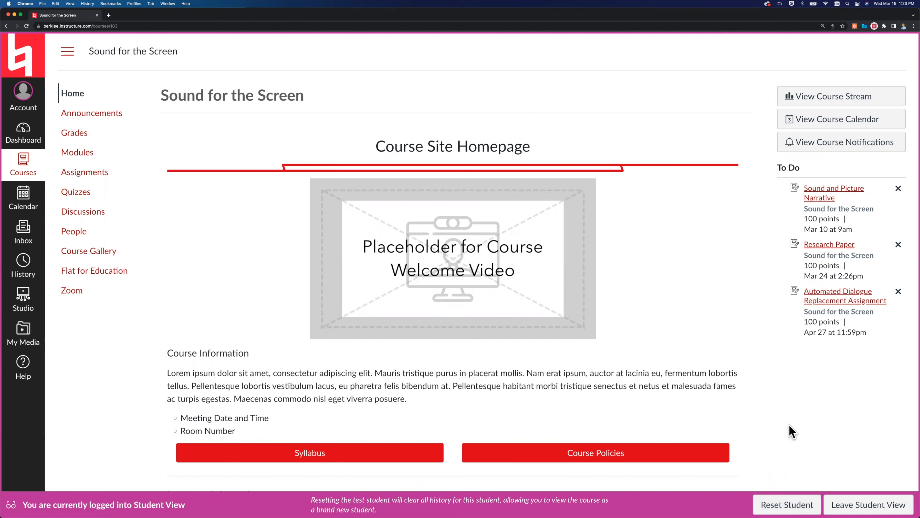
{"action": "scroll", "coordinate": [684, 398], "scroll_direction": "down", "scroll_amount": 10}
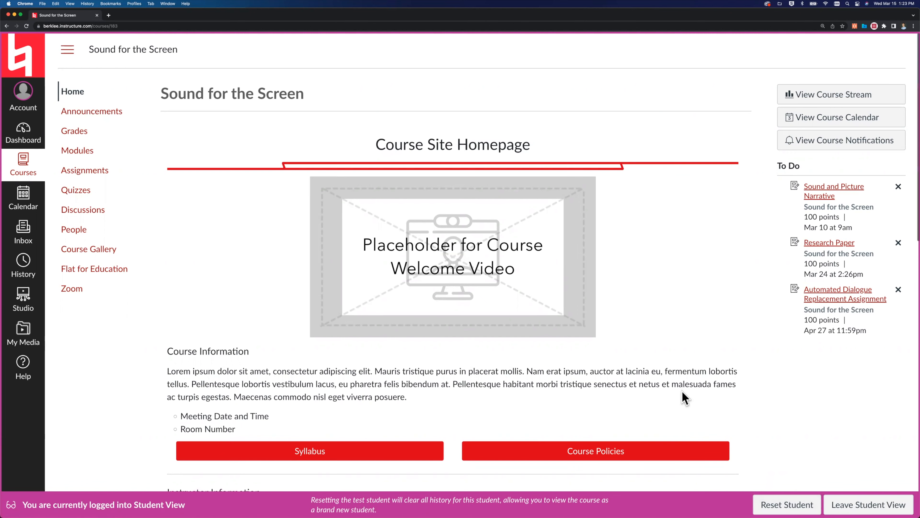
{"action": "scroll", "coordinate": [684, 398], "scroll_direction": "down", "scroll_amount": 8}
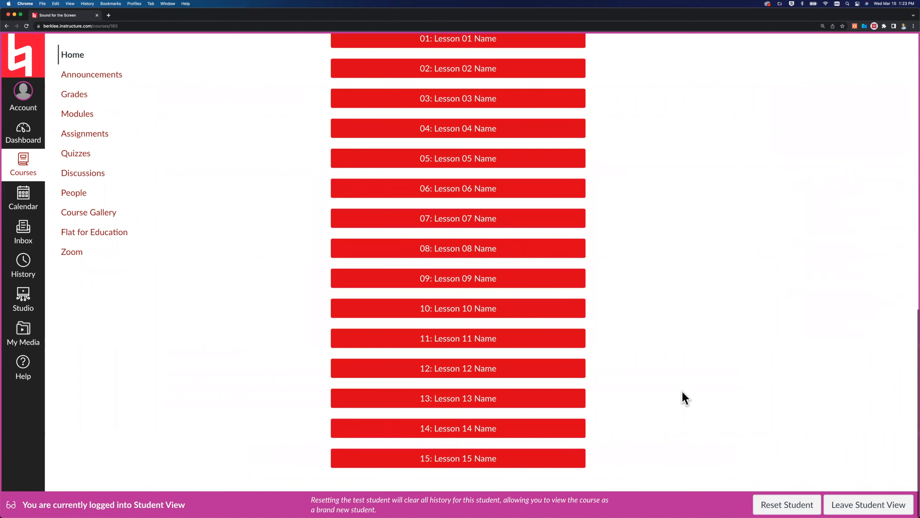
{"action": "scroll", "coordinate": [684, 398], "scroll_direction": "up", "scroll_amount": 18}
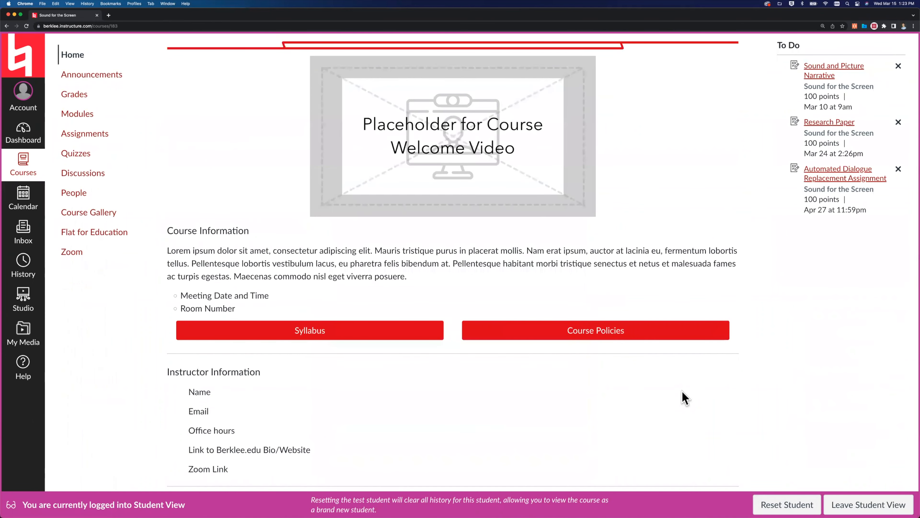
{"action": "scroll", "coordinate": [684, 398], "scroll_direction": "down", "scroll_amount": 7}
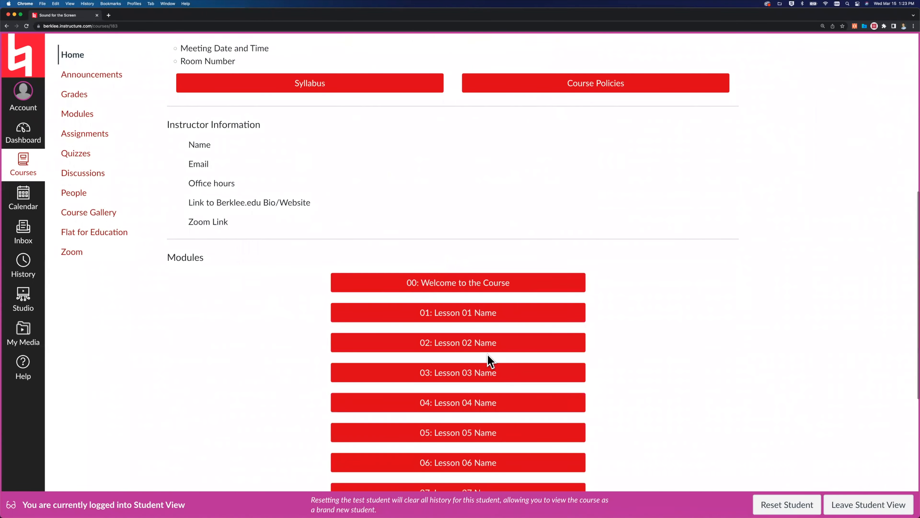
{"action": "scroll", "coordinate": [639, 314], "scroll_direction": "up", "scroll_amount": 10}
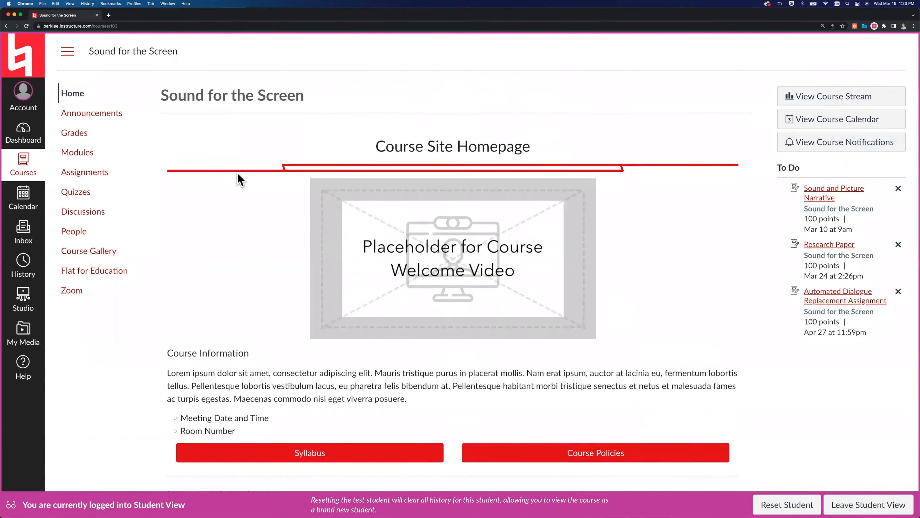
{"action": "scroll", "coordinate": [446, 423], "scroll_direction": "down", "scroll_amount": 4}
{"action": "scroll", "coordinate": [446, 423], "scroll_direction": "down", "scroll_amount": 2}
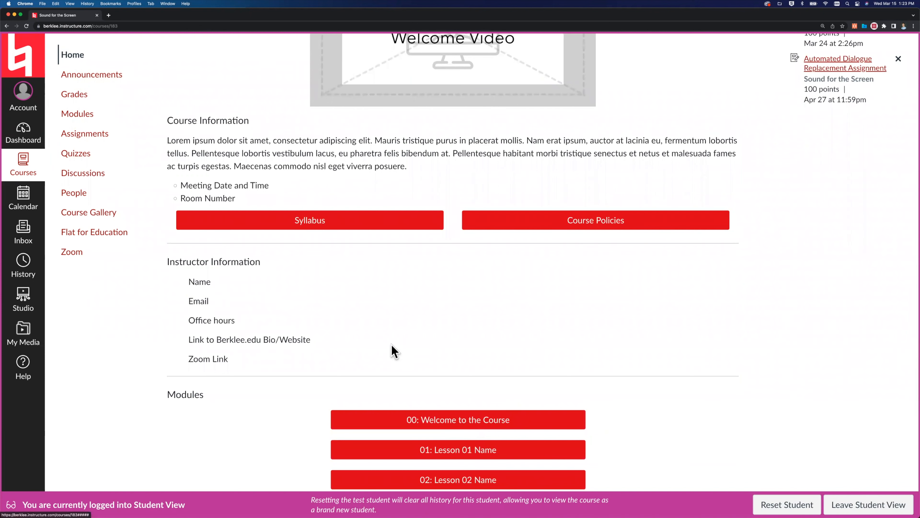
Open the course's Modules page in Student View.
{"action": "scroll", "coordinate": [394, 351], "scroll_direction": "up", "scroll_amount": 5}
{"action": "left_click", "coordinate": [77, 115]}
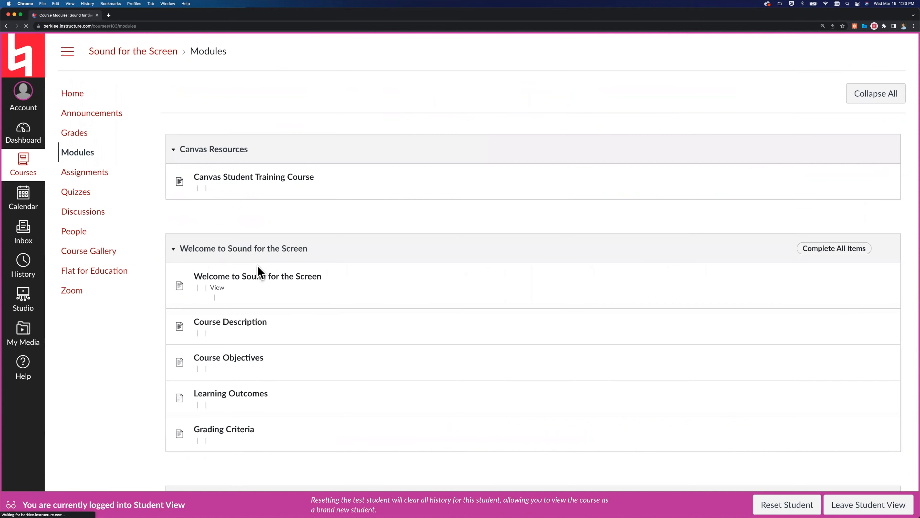
Open the Welcome to Sound for the Screen page from its module and advance through Course Description to Course Objectives.
{"action": "scroll", "coordinate": [257, 265], "scroll_direction": "down", "scroll_amount": 3}
{"action": "scroll", "coordinate": [257, 269], "scroll_direction": "down", "scroll_amount": 3}
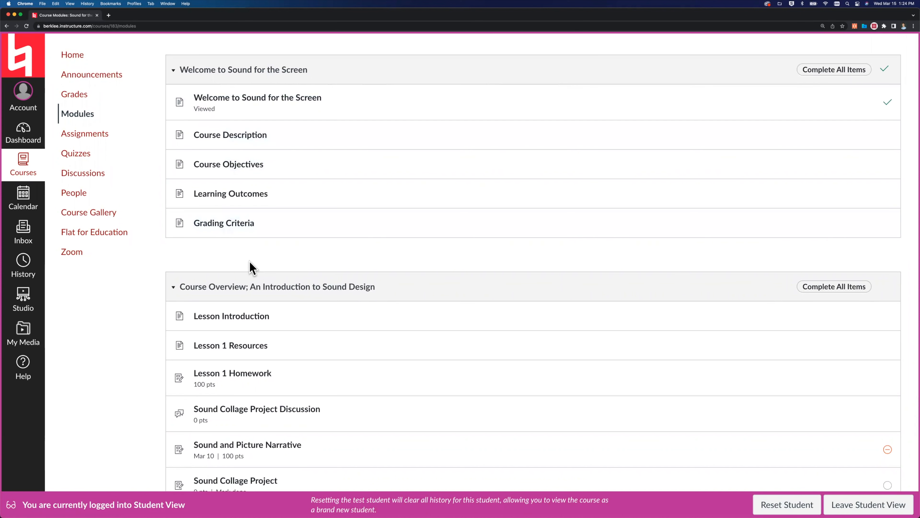
{"action": "left_click", "coordinate": [224, 99]}
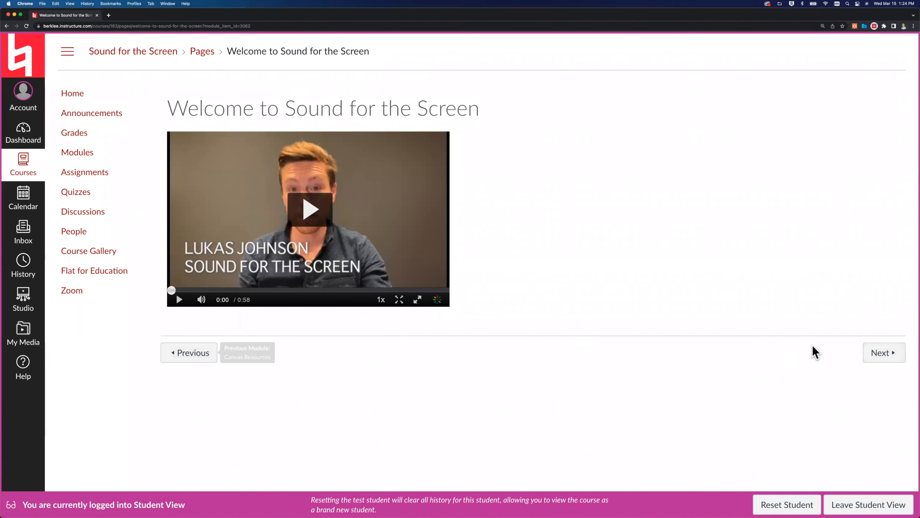
{"action": "left_click", "coordinate": [883, 353]}
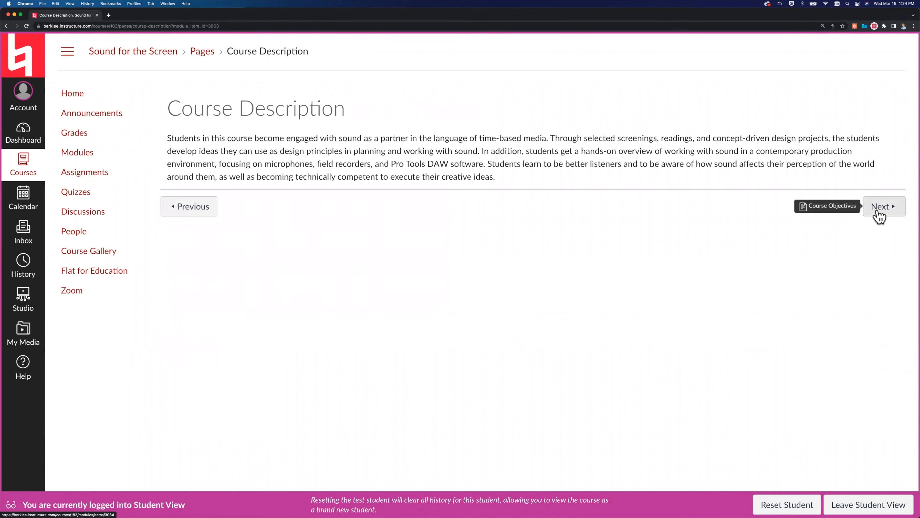
{"action": "left_click", "coordinate": [878, 212]}
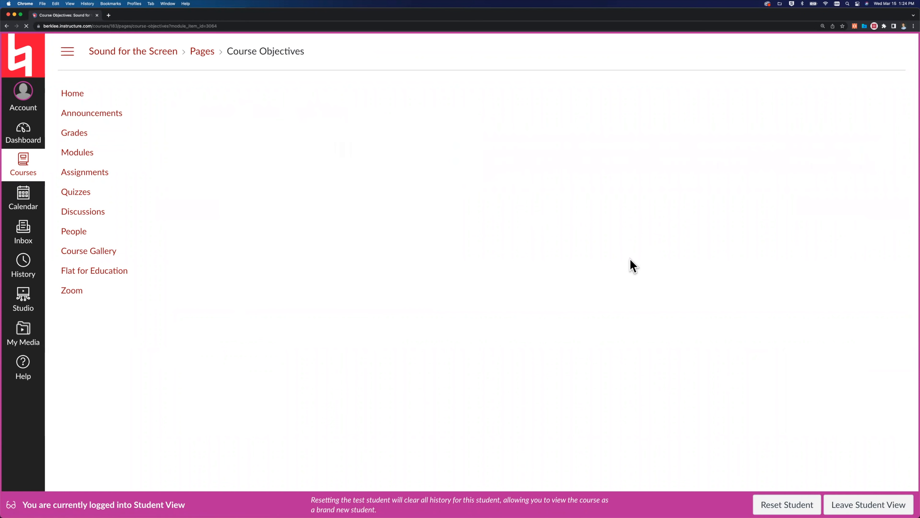
Return to the Modules page, check the item completion marks and leave Student View.
{"action": "left_click", "coordinate": [84, 155]}
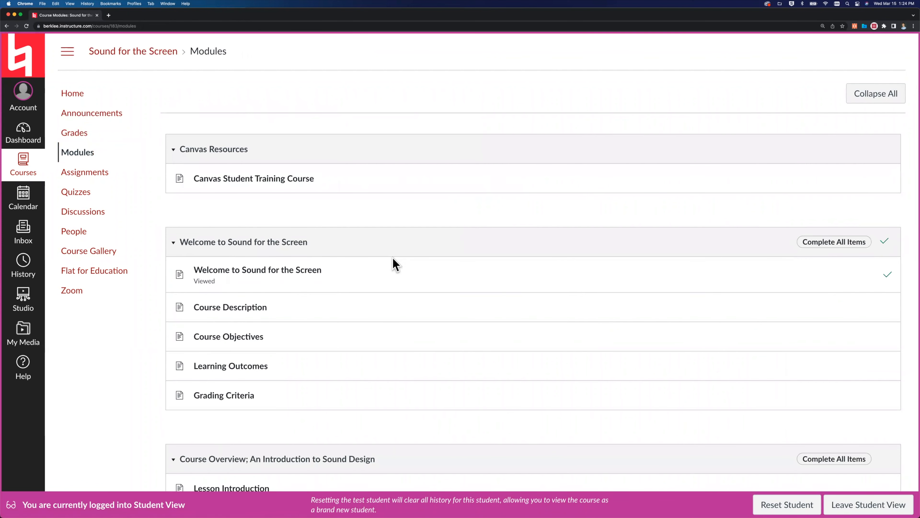
{"action": "scroll", "coordinate": [395, 264], "scroll_direction": "down", "scroll_amount": 4}
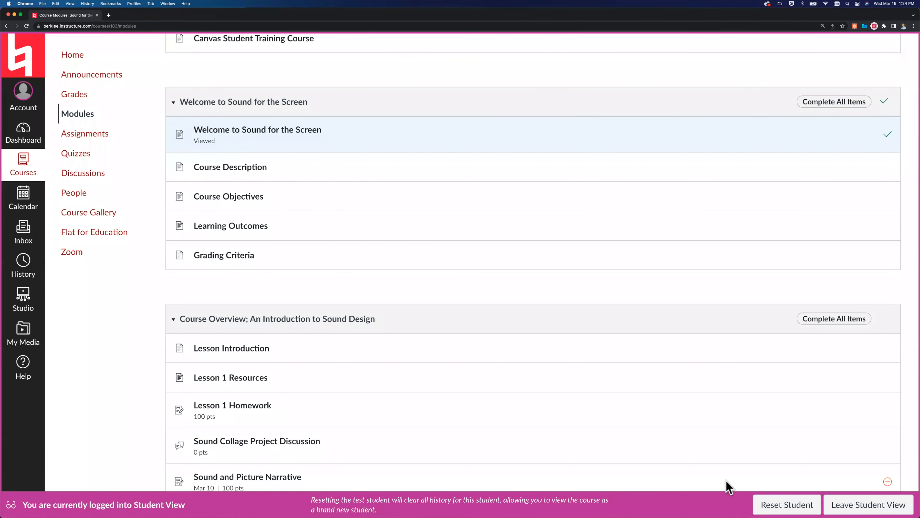
{"action": "left_click", "coordinate": [868, 504]}
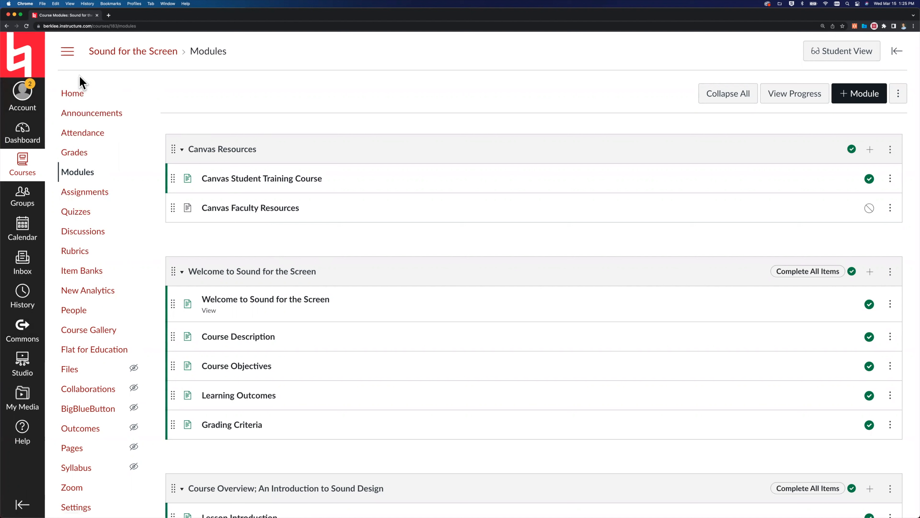
Collapse and re-expand the course navigation menu several times, leaving it shown beside the modules.
{"action": "left_click", "coordinate": [68, 54]}
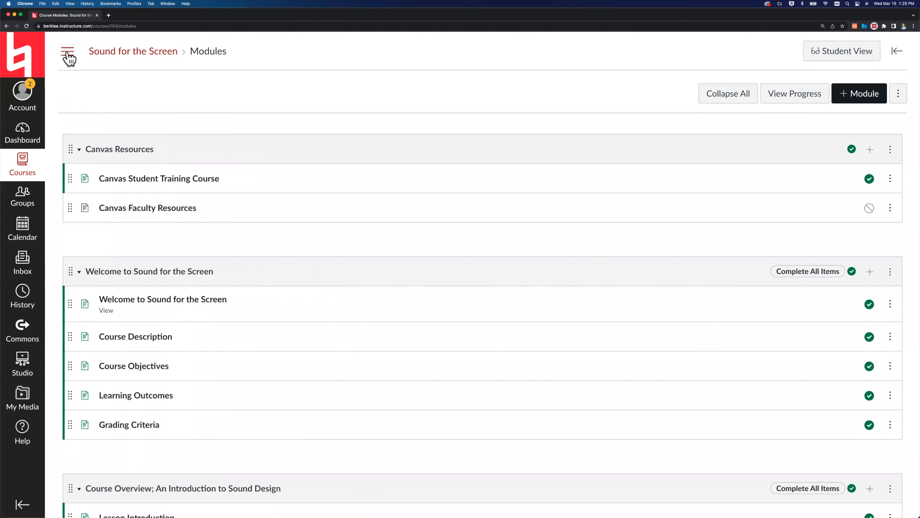
{"action": "left_click", "coordinate": [67, 53]}
{"action": "left_click", "coordinate": [67, 53]}
{"action": "left_click", "coordinate": [67, 53]}
{"action": "left_click", "coordinate": [67, 53]}
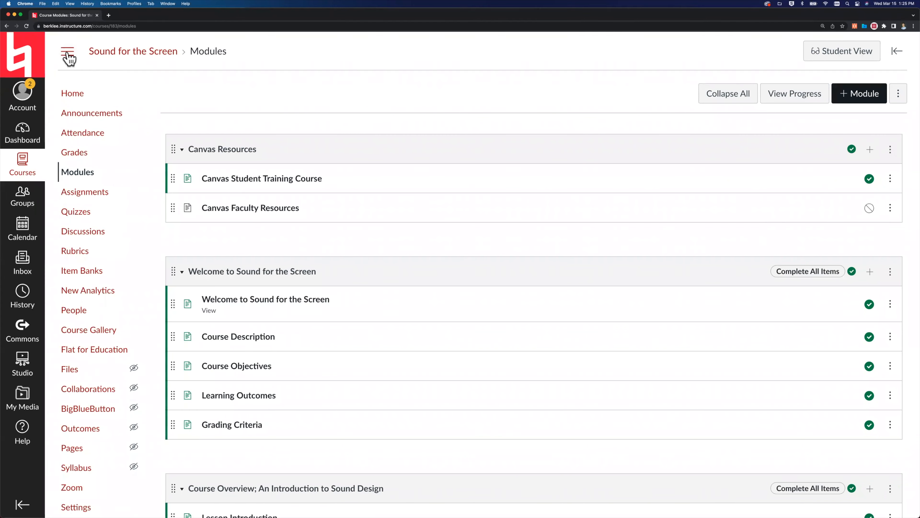
{"action": "left_click", "coordinate": [67, 53]}
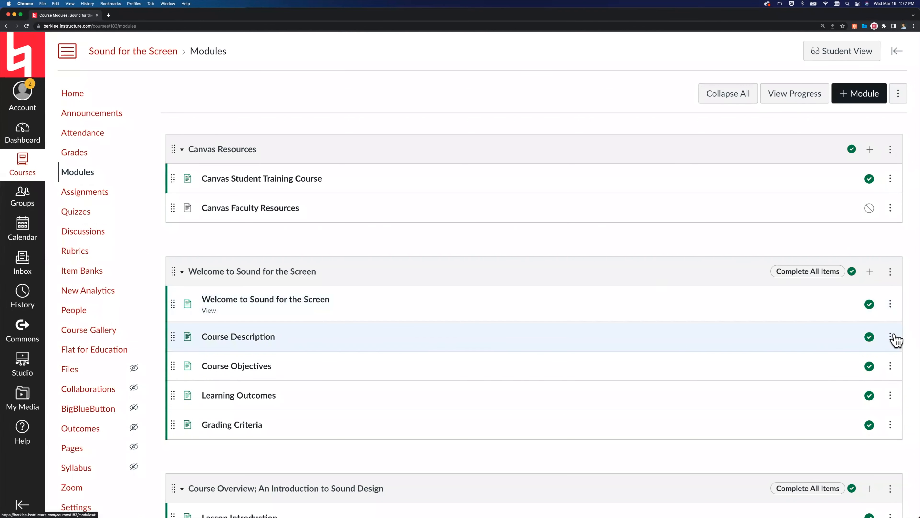
Examine the management options for the Learning Outcomes item in the Welcome to Sound for the Screen module and close them.
{"action": "scroll", "coordinate": [896, 340], "scroll_direction": "down", "scroll_amount": 1}
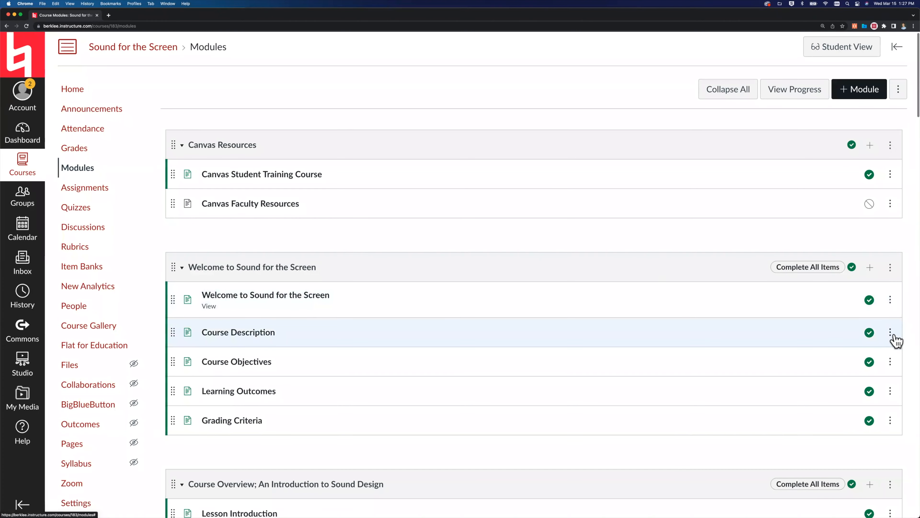
{"action": "left_click", "coordinate": [890, 391]}
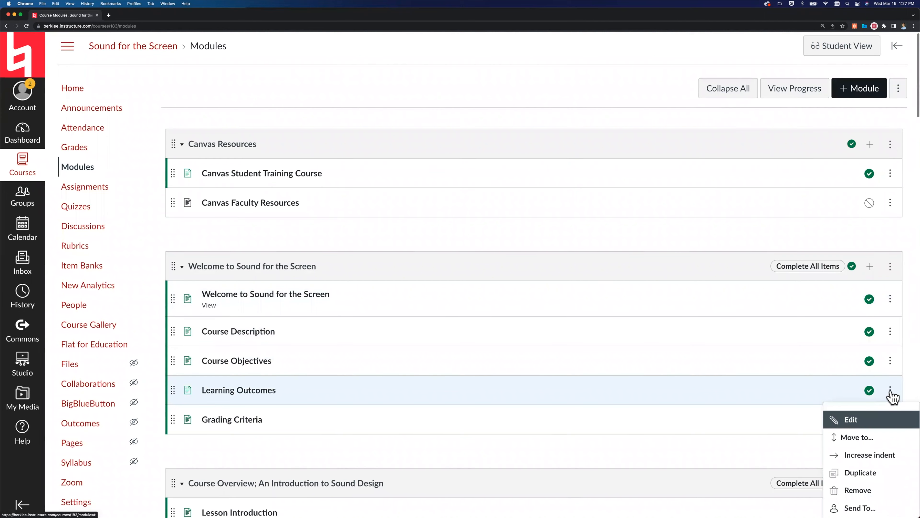
{"action": "scroll", "coordinate": [891, 392], "scroll_direction": "down", "scroll_amount": 1}
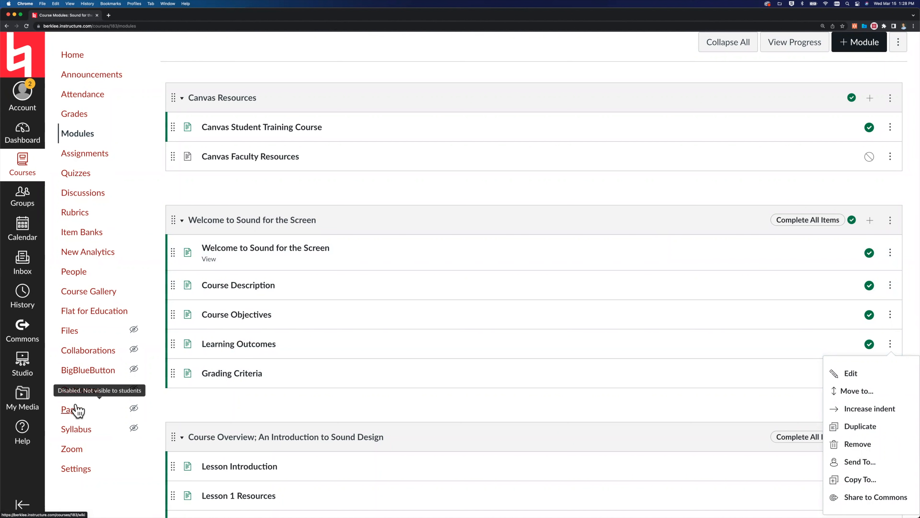
{"action": "scroll", "coordinate": [76, 410], "scroll_direction": "up", "scroll_amount": 3}
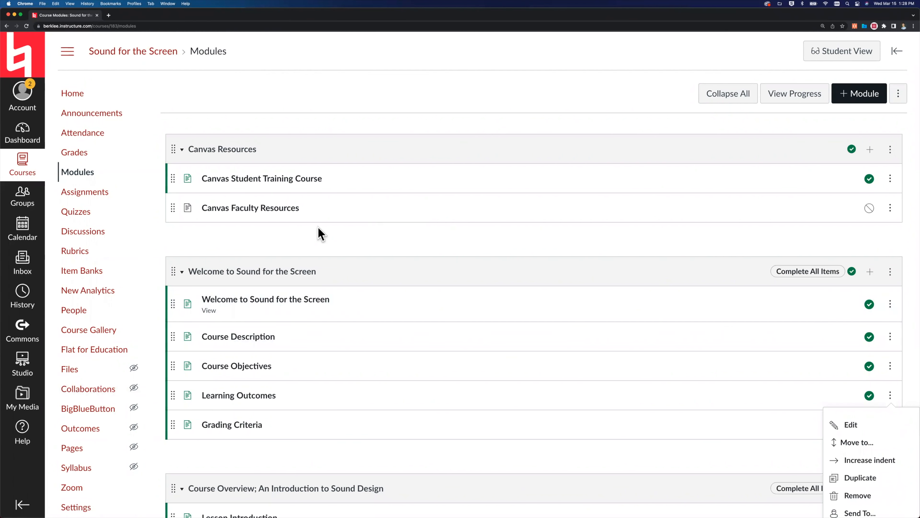
{"action": "scroll", "coordinate": [318, 227], "scroll_direction": "down", "scroll_amount": 1}
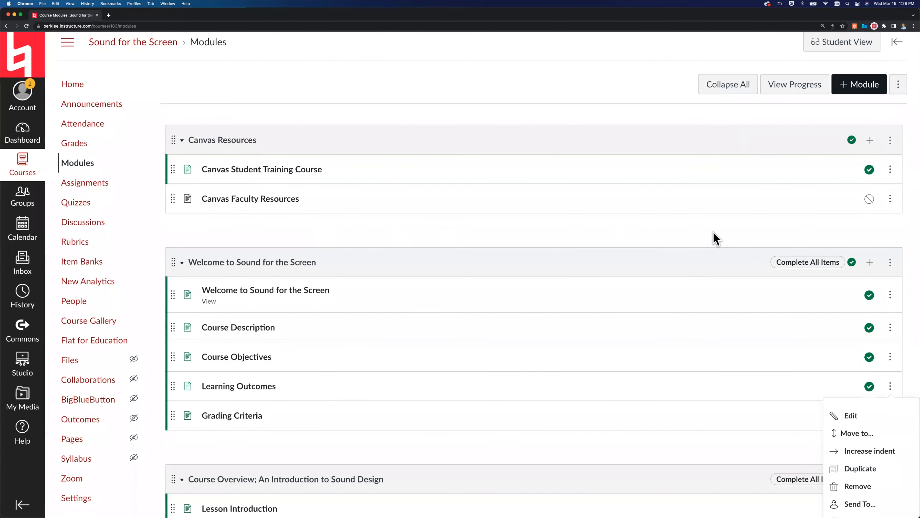
{"action": "left_click", "coordinate": [659, 222]}
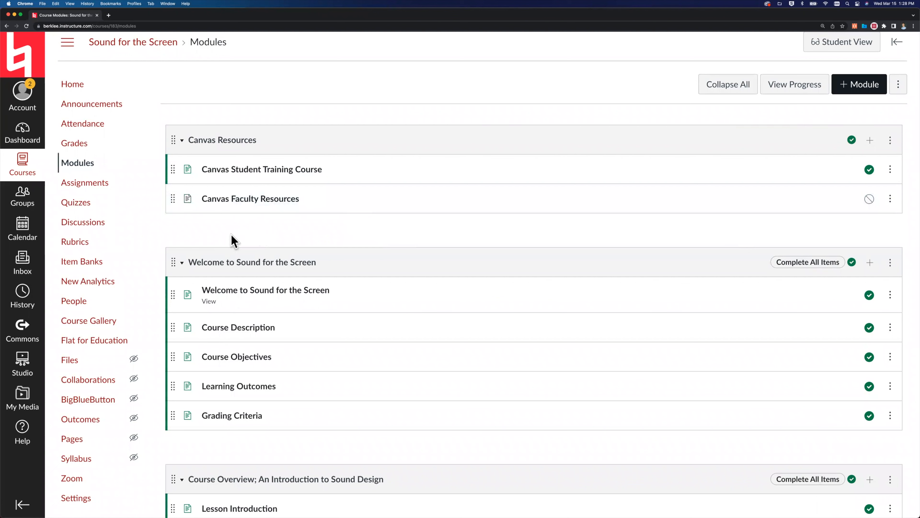
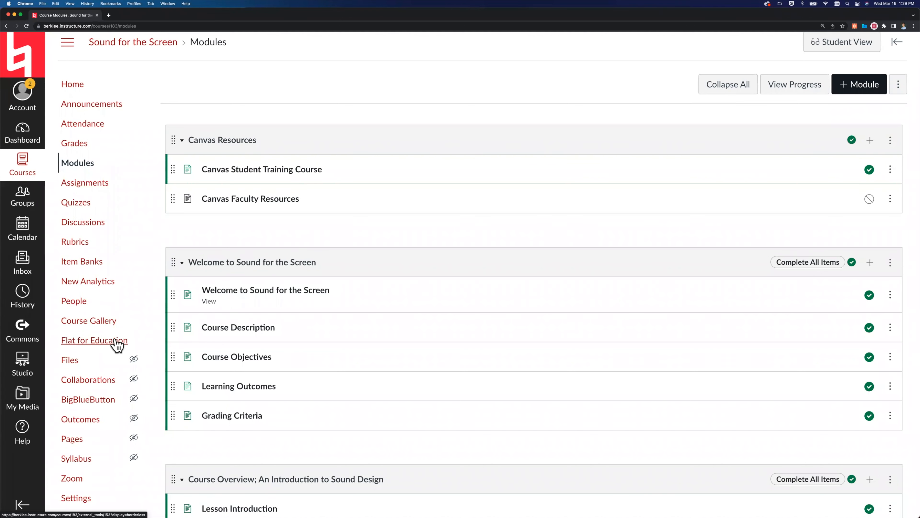
Look over the full list of course navigation links and open the course's Announcements page.
{"action": "scroll", "coordinate": [108, 373], "scroll_direction": "down", "scroll_amount": 1}
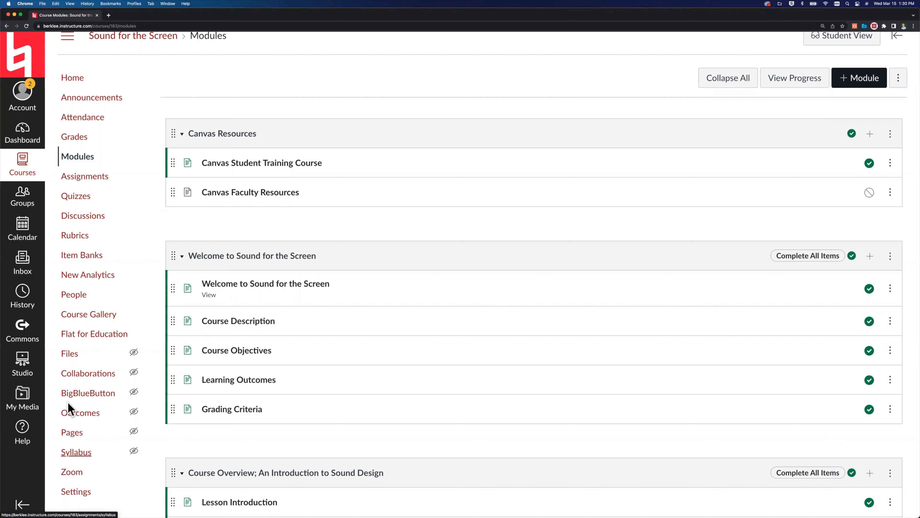
{"action": "scroll", "coordinate": [68, 402], "scroll_direction": "up", "scroll_amount": 1}
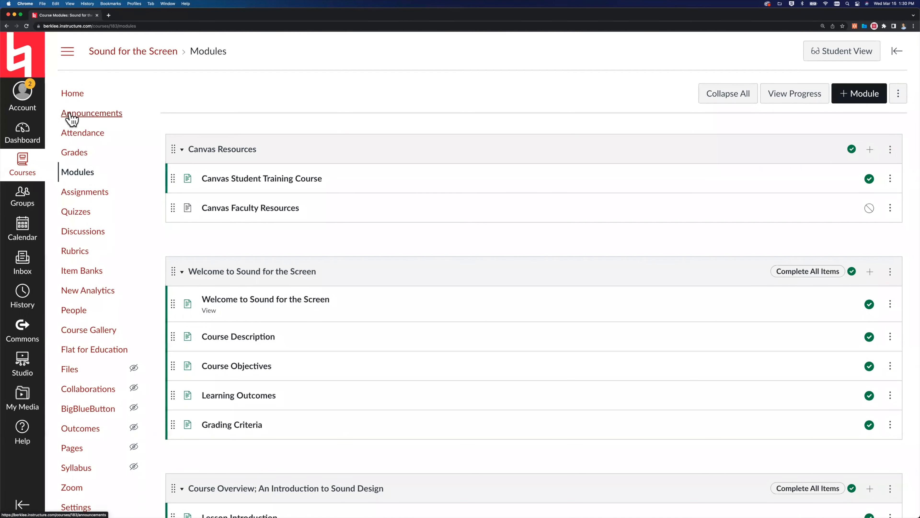
{"action": "left_click", "coordinate": [84, 117]}
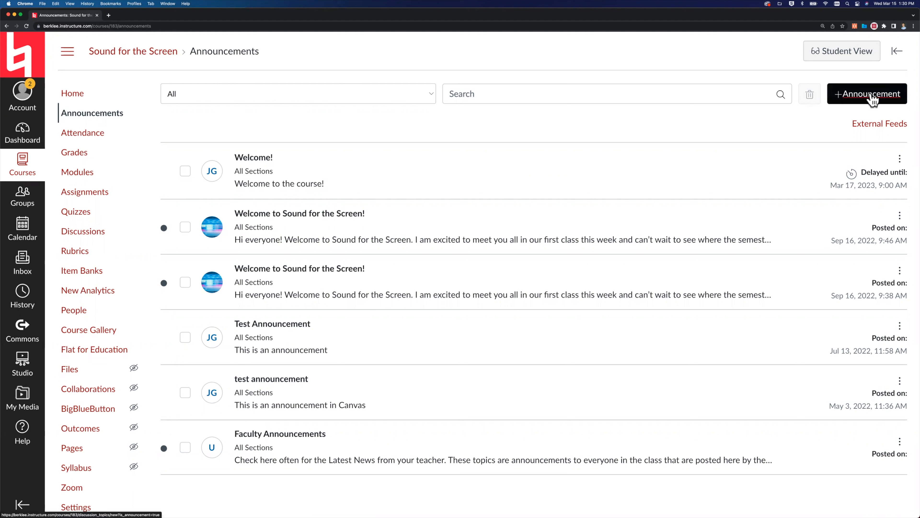
Start a new announcement and examine its title, rich content editor, Post to, Attachment and Options areas.
{"action": "left_click", "coordinate": [847, 97]}
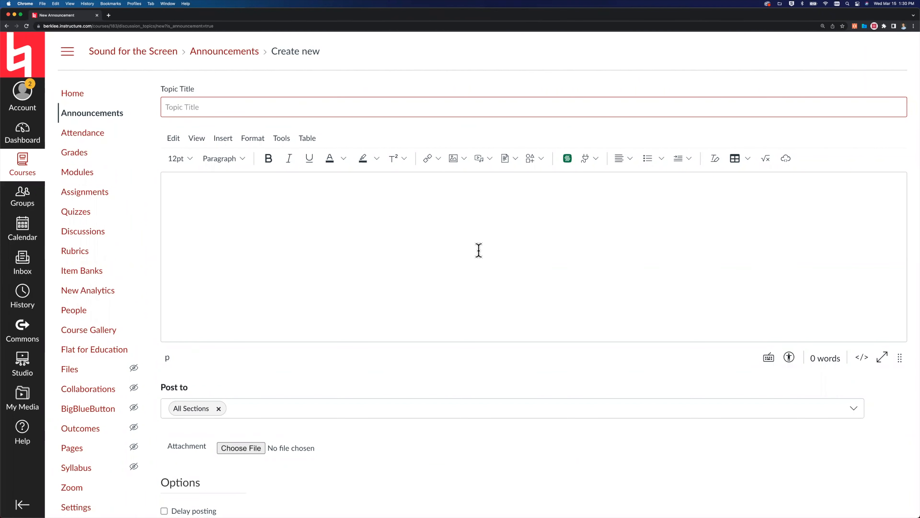
{"action": "scroll", "coordinate": [478, 250], "scroll_direction": "down", "scroll_amount": 1}
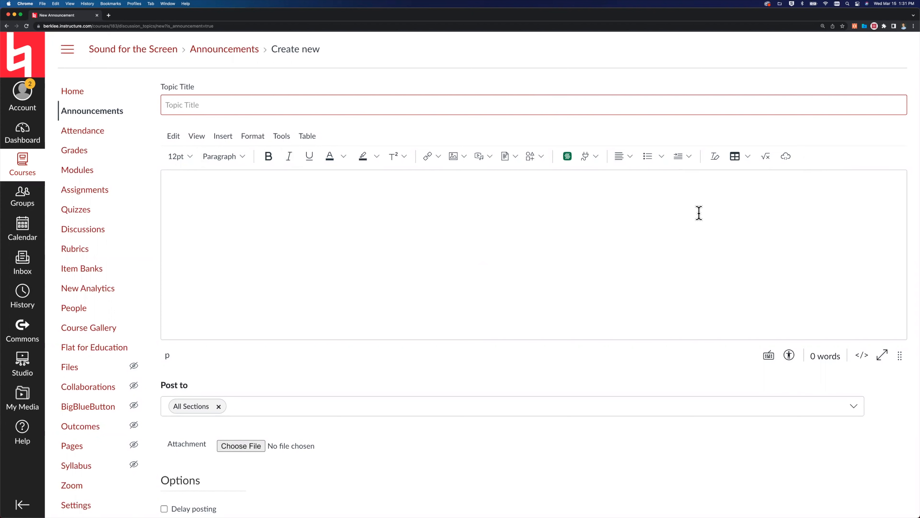
{"action": "scroll", "coordinate": [698, 213], "scroll_direction": "down", "scroll_amount": 1}
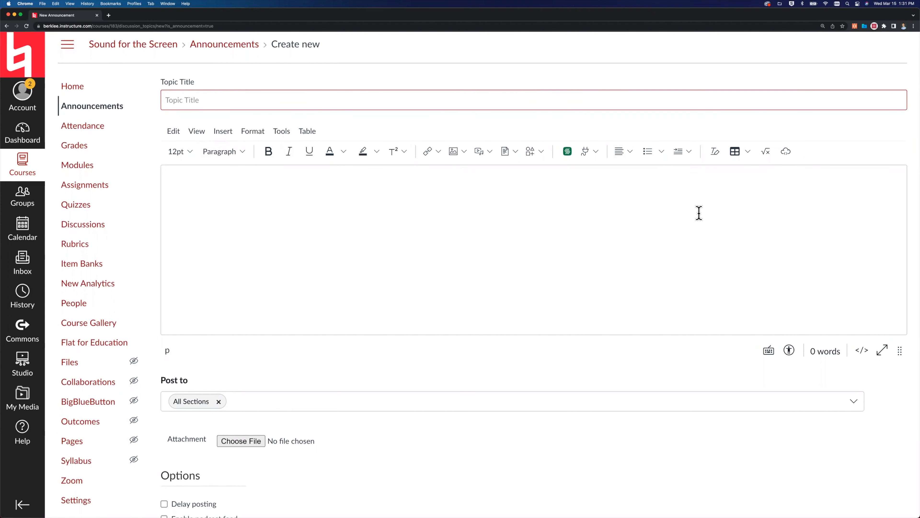
{"action": "scroll", "coordinate": [698, 213], "scroll_direction": "down", "scroll_amount": 3}
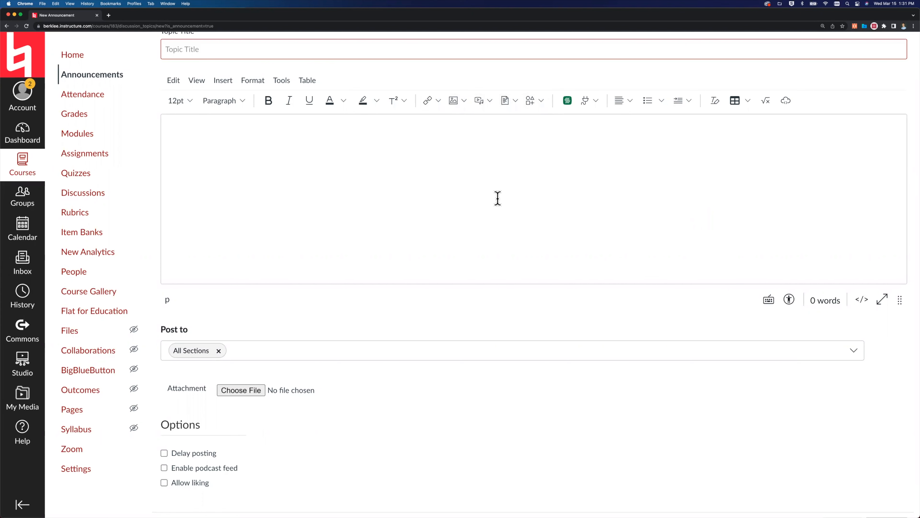
{"action": "scroll", "coordinate": [497, 198], "scroll_direction": "down", "scroll_amount": 3}
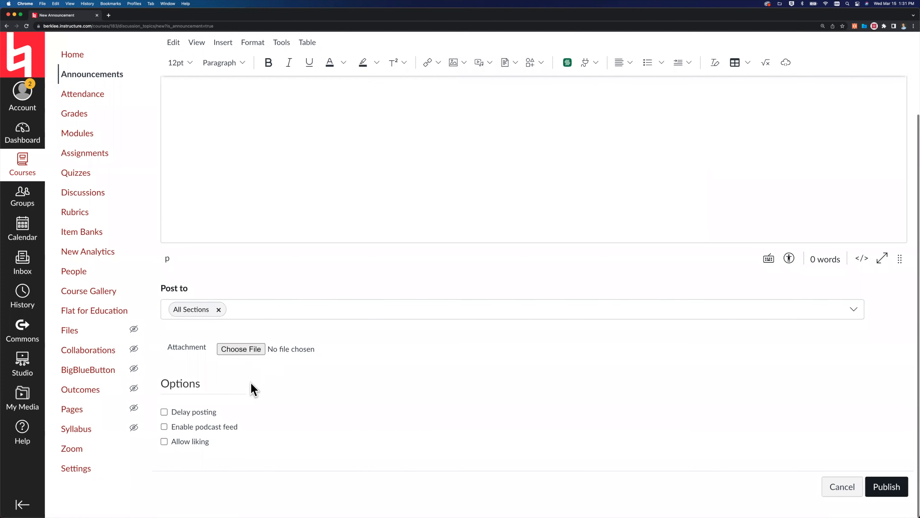
Turn on Delay posting for the new announcement and discard it without publishing.
{"action": "left_click", "coordinate": [164, 412]}
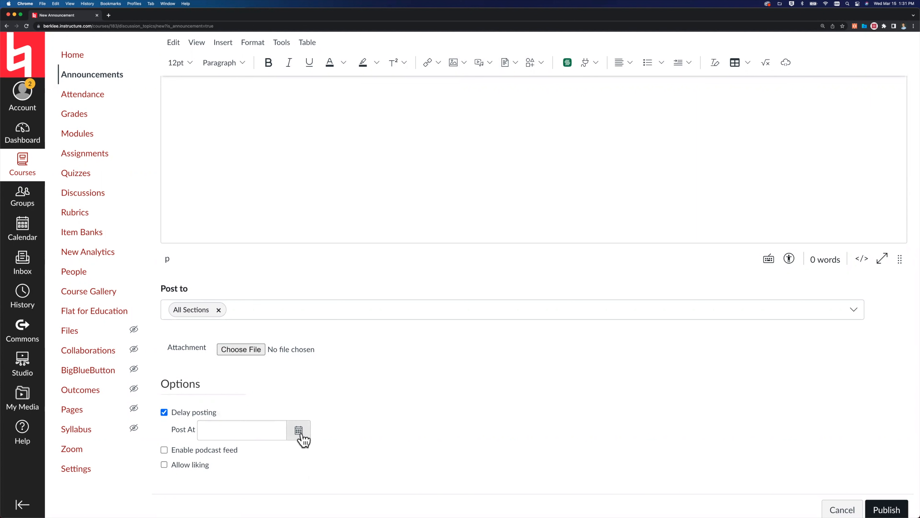
{"action": "scroll", "coordinate": [547, 420], "scroll_direction": "down", "scroll_amount": 2}
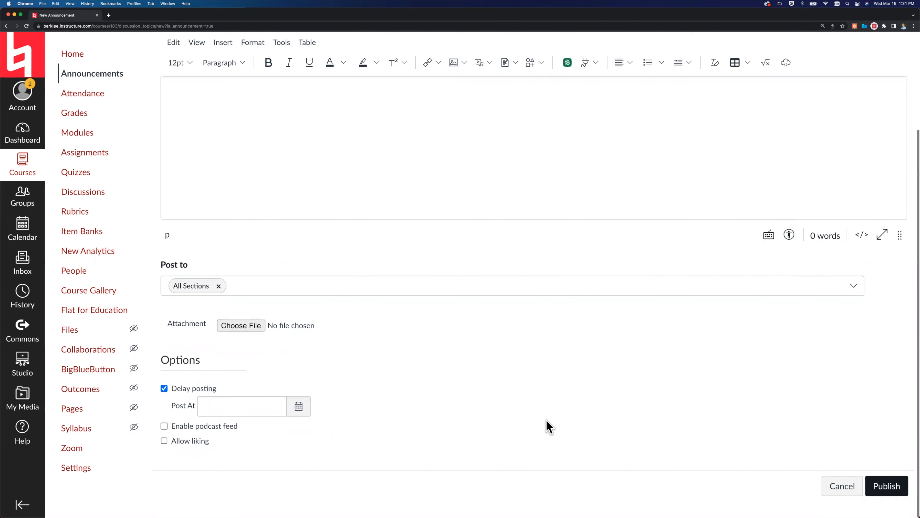
{"action": "left_click", "coordinate": [837, 486]}
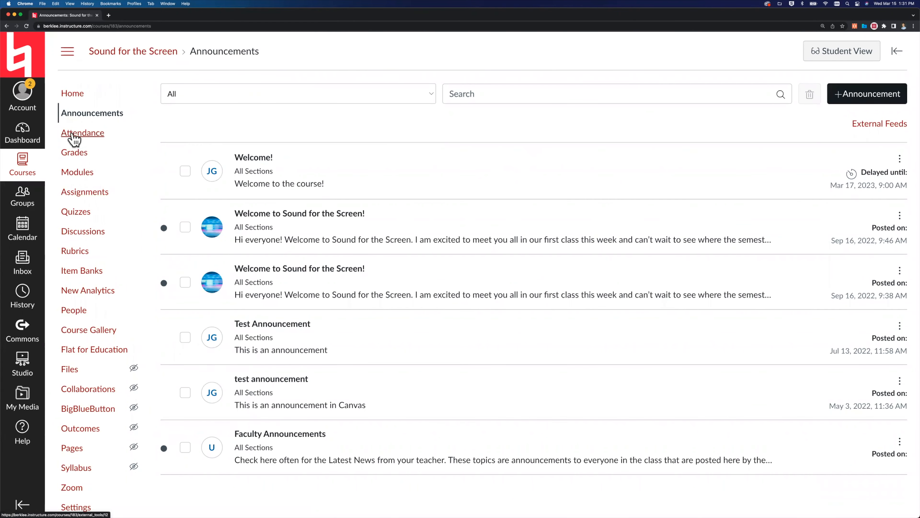
Open the Attendance roll call and cycle the first student's mark for Mar 15 through the attendance states back to unmarked.
{"action": "left_click", "coordinate": [73, 135]}
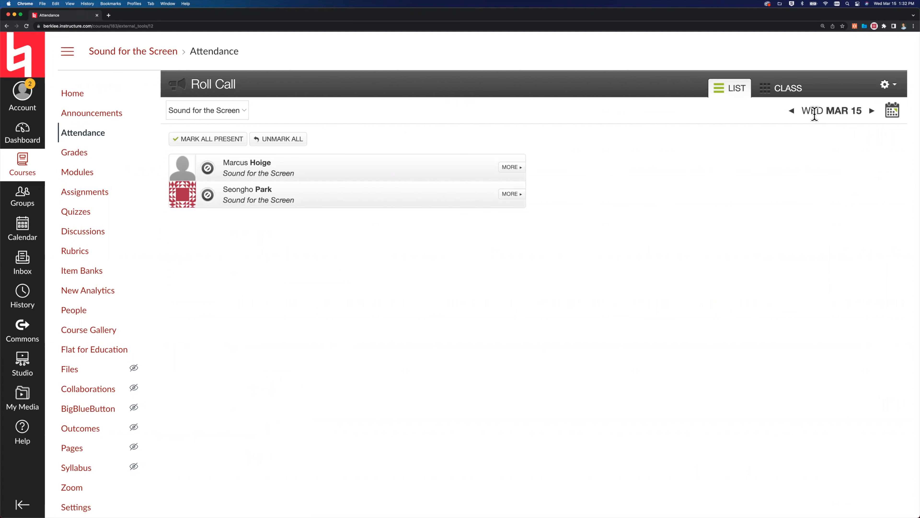
{"action": "left_click", "coordinate": [871, 111]}
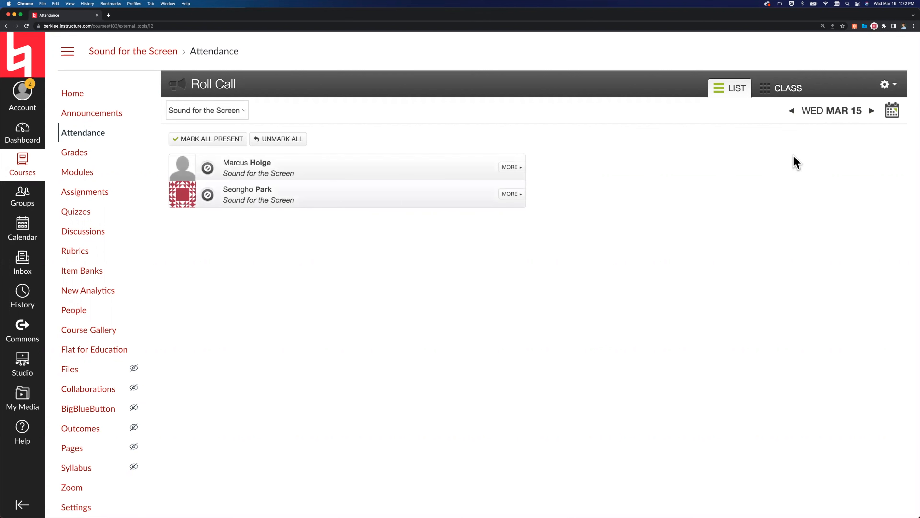
{"action": "left_click", "coordinate": [209, 170]}
{"action": "left_click", "coordinate": [209, 173]}
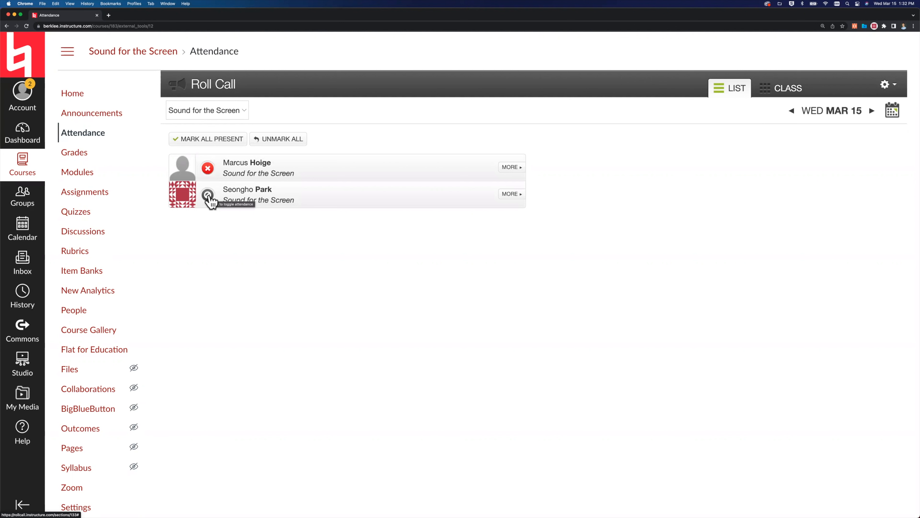
{"action": "left_click", "coordinate": [209, 175]}
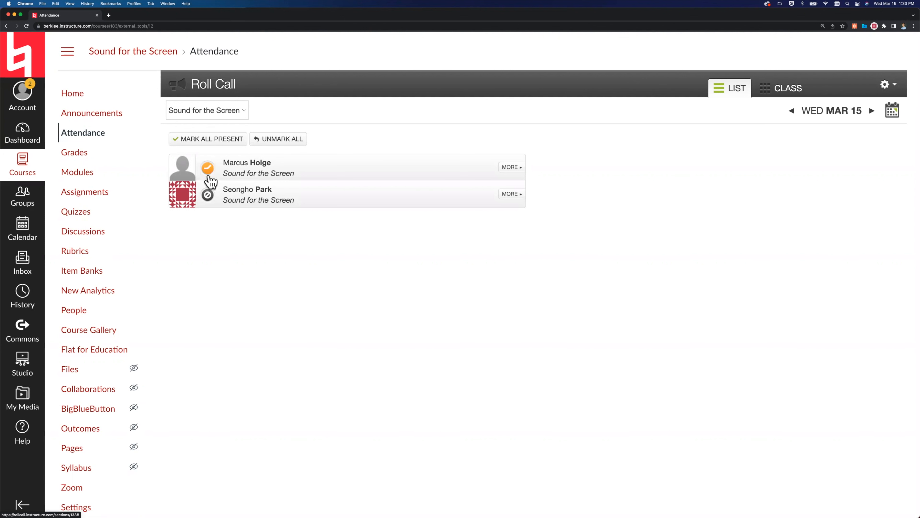
{"action": "left_click", "coordinate": [209, 174]}
In the first student's attendance details, award the Excused Absence badge and try absent and present before marking the student late.
{"action": "left_click", "coordinate": [512, 167]}
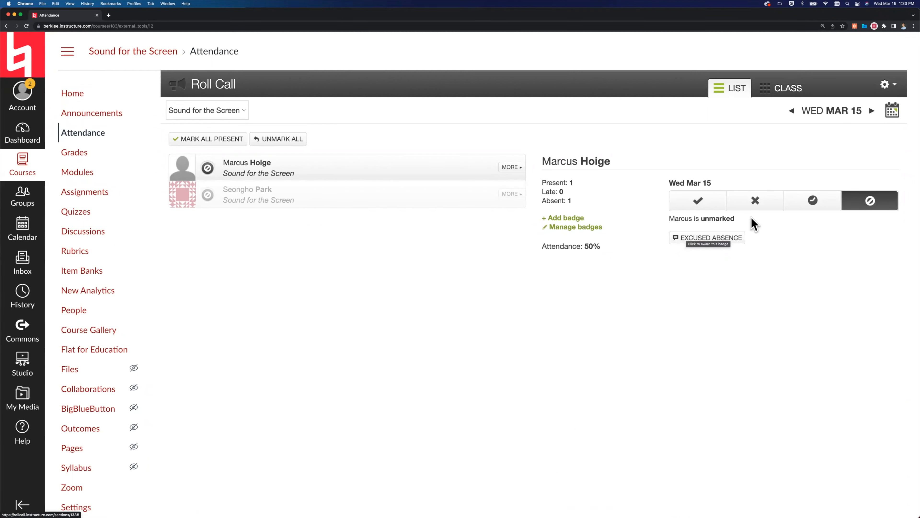
{"action": "left_click", "coordinate": [757, 203]}
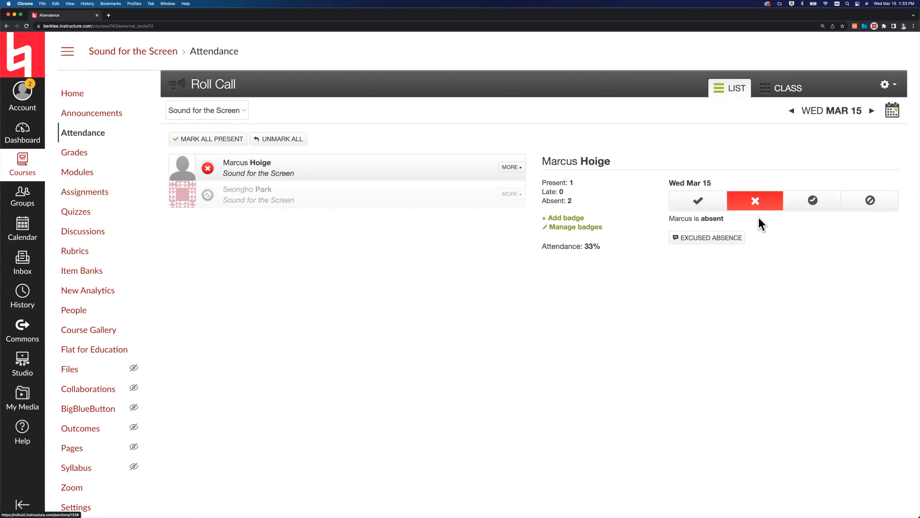
{"action": "left_click", "coordinate": [706, 238]}
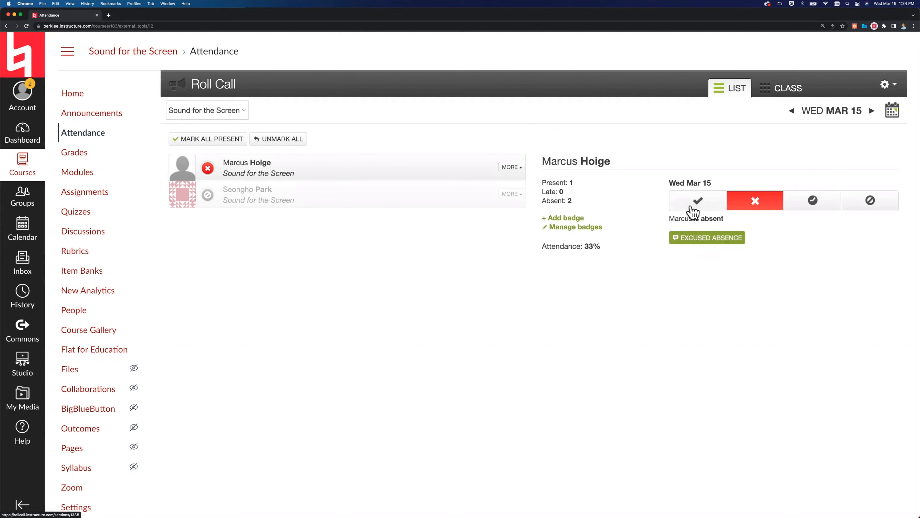
{"action": "left_click", "coordinate": [709, 207]}
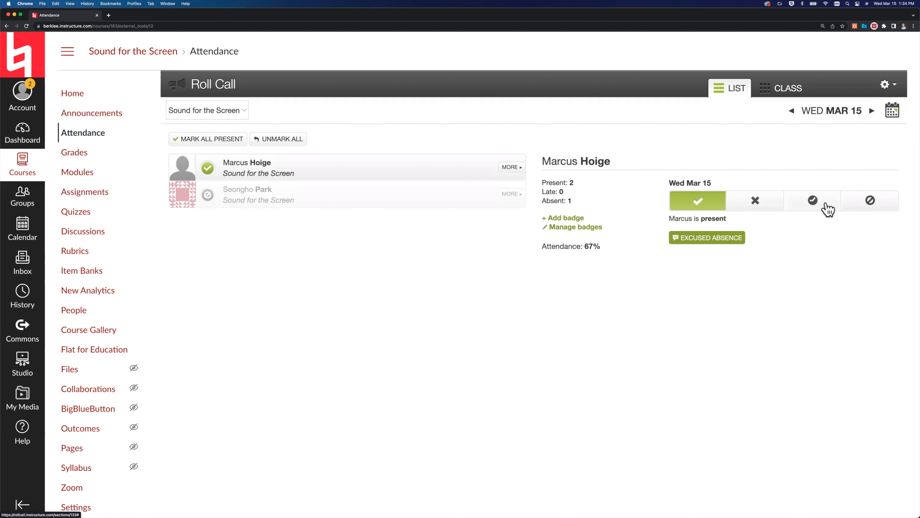
{"action": "left_click", "coordinate": [802, 205]}
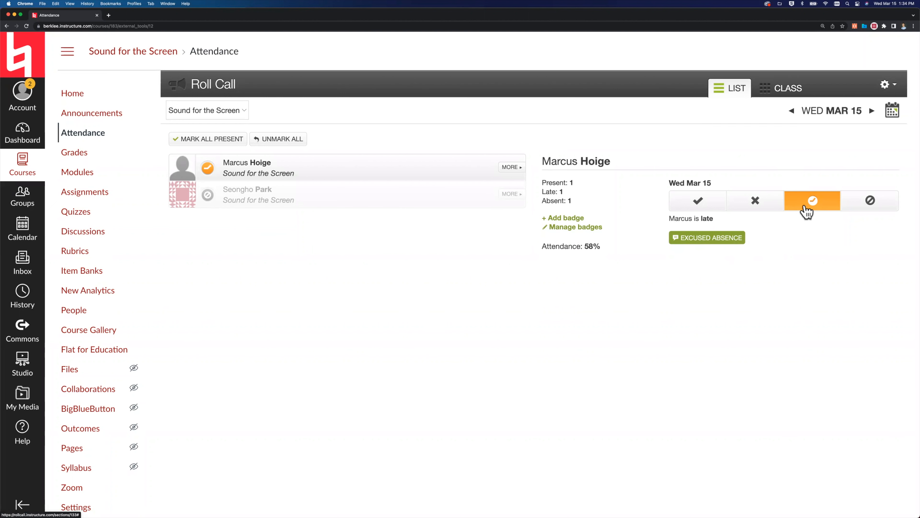
In the Roll Call settings, leave attendance counting toward the final grade and make a lateness count as 90% of a presence.
{"action": "left_click", "coordinate": [887, 87]}
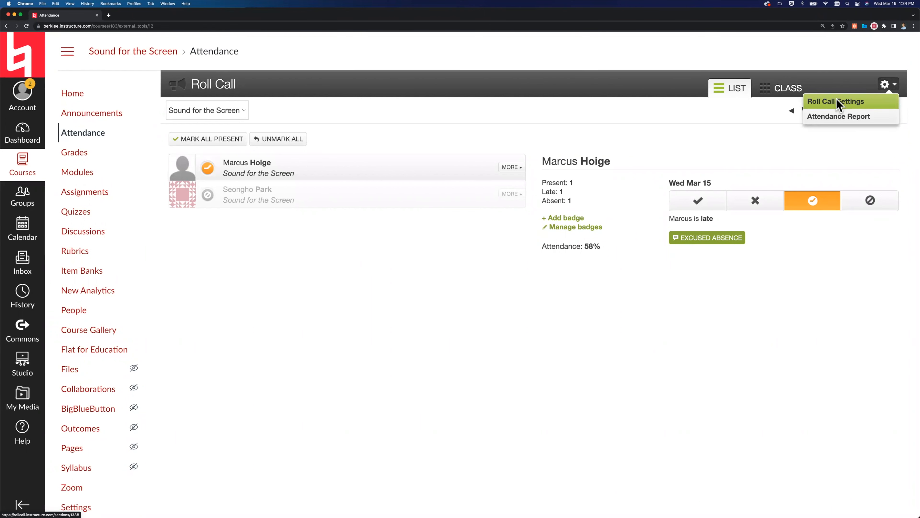
{"action": "left_click", "coordinate": [838, 103]}
{"action": "left_click", "coordinate": [421, 283]}
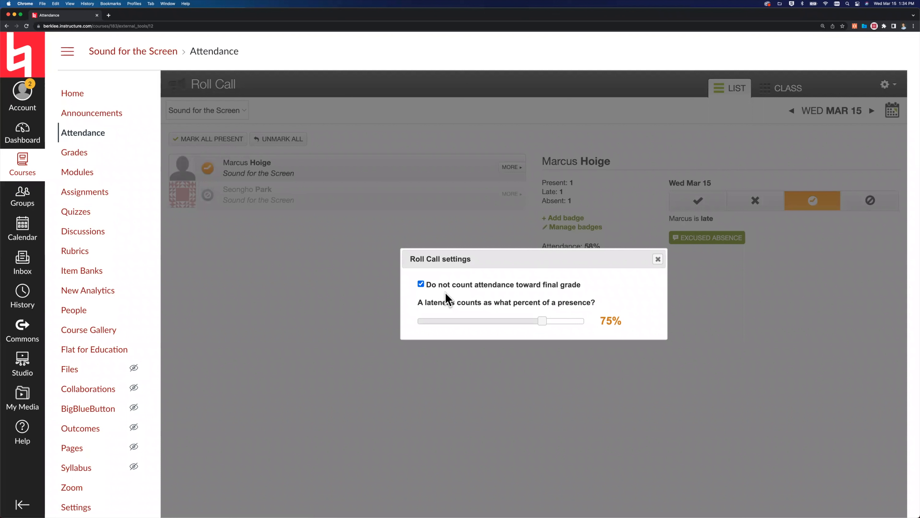
{"action": "left_click", "coordinate": [421, 284]}
{"action": "left_click_drag", "start_coordinate": [545, 321], "coordinate": [566, 320]}
{"action": "left_click", "coordinate": [657, 260]}
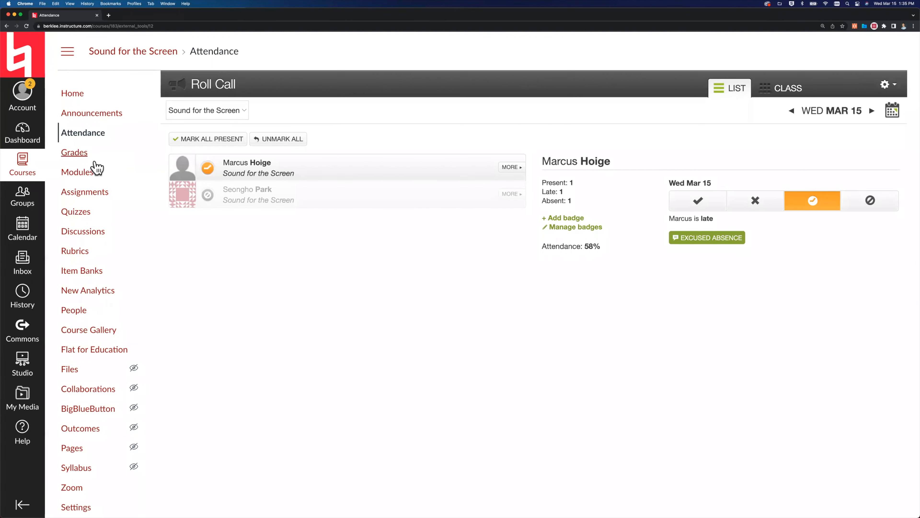
Return to Modules and try reordering the Canvas Resources module and its Canvas Student Training Course item, keeping both in their original places.
{"action": "left_click", "coordinate": [76, 177]}
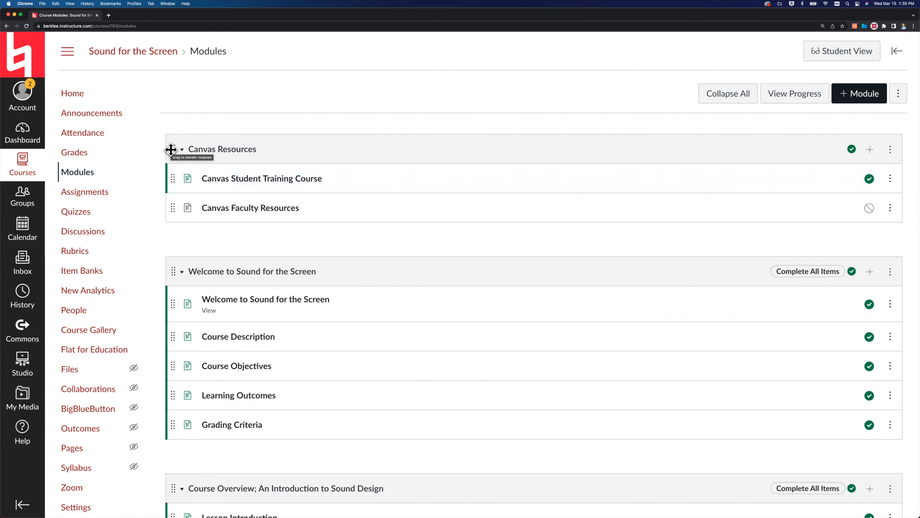
{"action": "left_click_drag", "start_coordinate": [170, 148], "coordinate": [164, 363]}
{"action": "left_click_drag", "start_coordinate": [155, 223], "coordinate": [155, 145]}
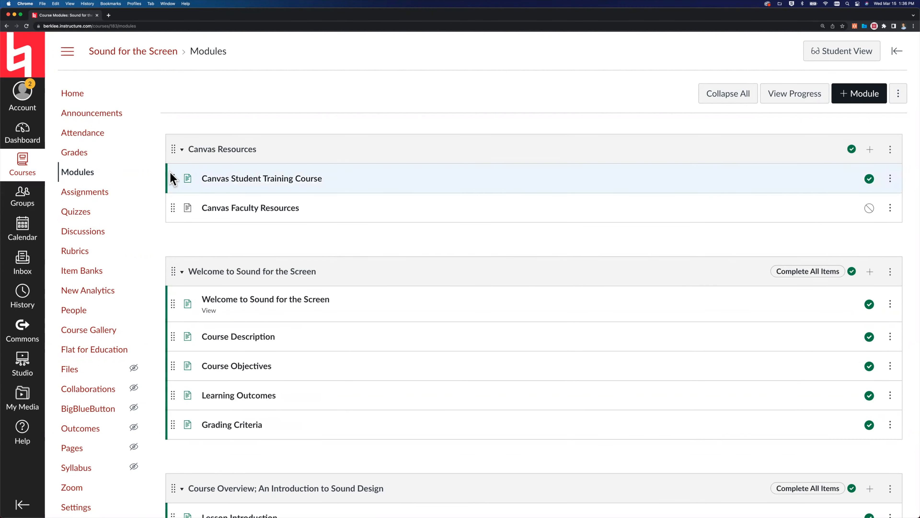
{"action": "mouse_move", "coordinate": [174, 177]}
{"action": "left_mouse_down"}
{"action": "mouse_move", "coordinate": [170, 331]}
{"action": "mouse_move", "coordinate": [164, 169]}
{"action": "mouse_move", "coordinate": [172, 180]}
{"action": "left_mouse_up"}
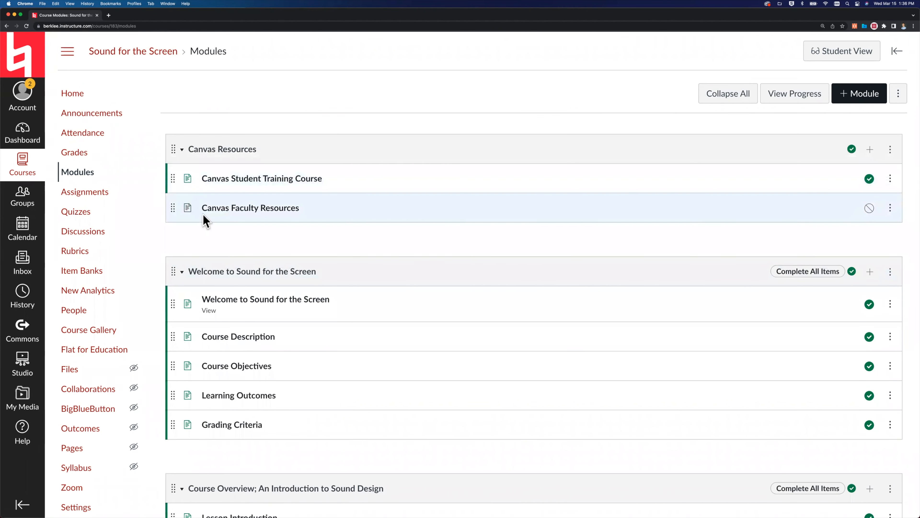
Examine the type icons of the pages, assignments, discussions and quiz down to the Characteristics of Sound and Studio Technology module.
{"action": "scroll", "coordinate": [214, 228], "scroll_direction": "down", "scroll_amount": 1}
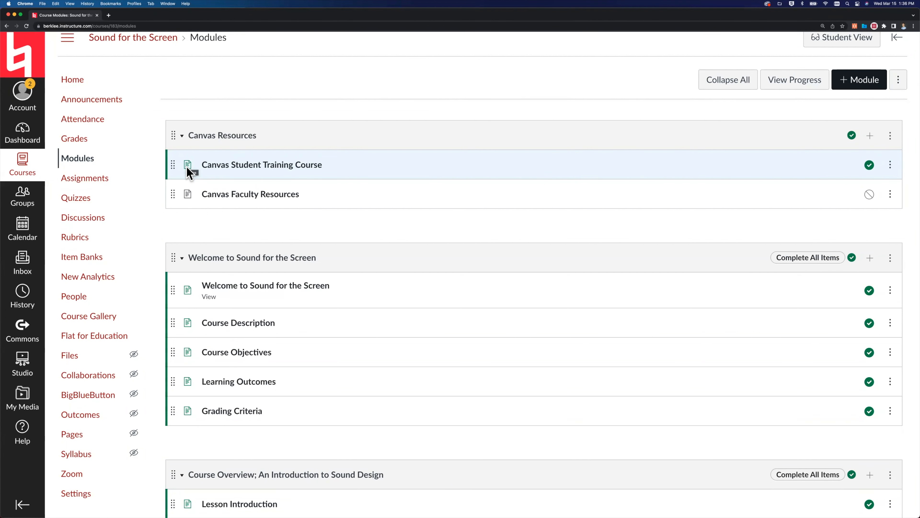
{"action": "scroll", "coordinate": [188, 172], "scroll_direction": "down", "scroll_amount": 5}
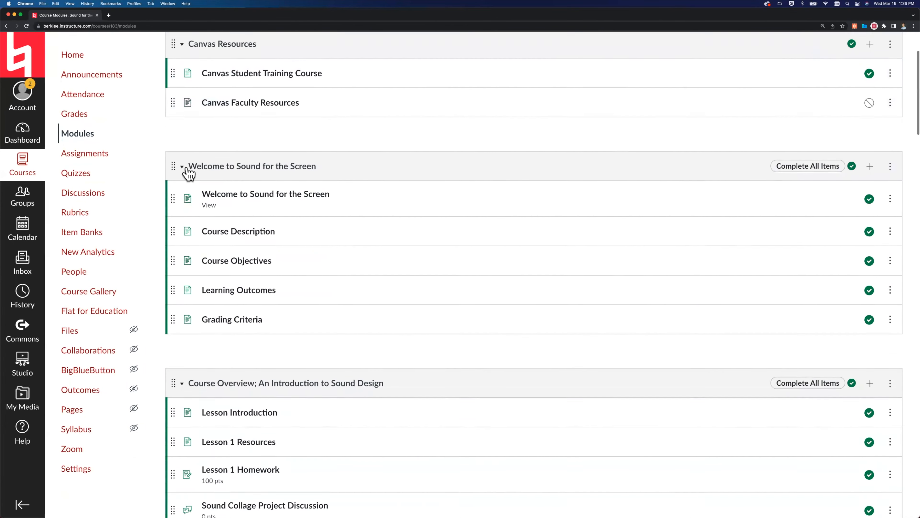
{"action": "scroll", "coordinate": [188, 172], "scroll_direction": "down", "scroll_amount": 7}
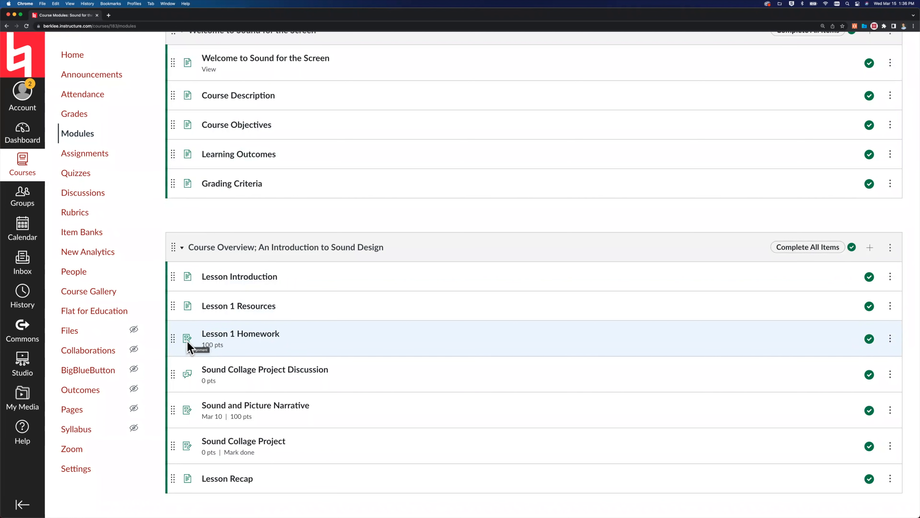
{"action": "scroll", "coordinate": [188, 342], "scroll_direction": "down", "scroll_amount": 2}
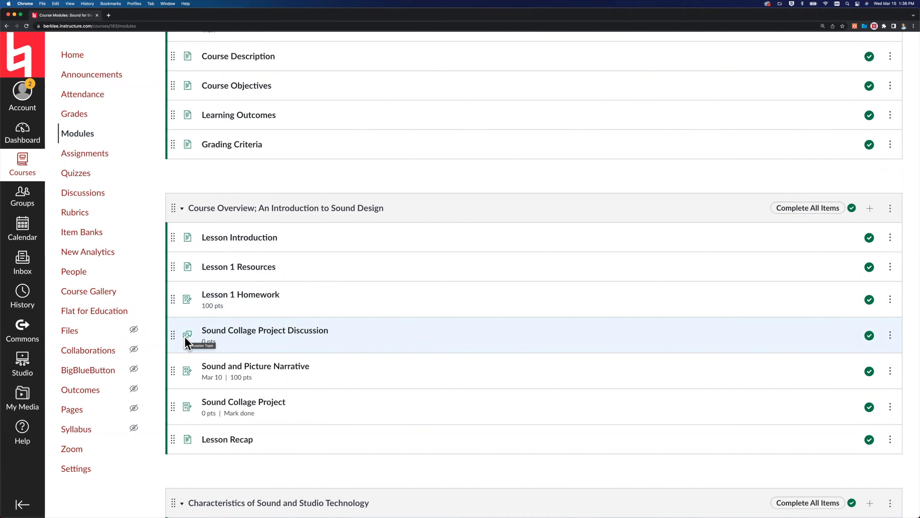
{"action": "scroll", "coordinate": [185, 342], "scroll_direction": "down", "scroll_amount": 15}
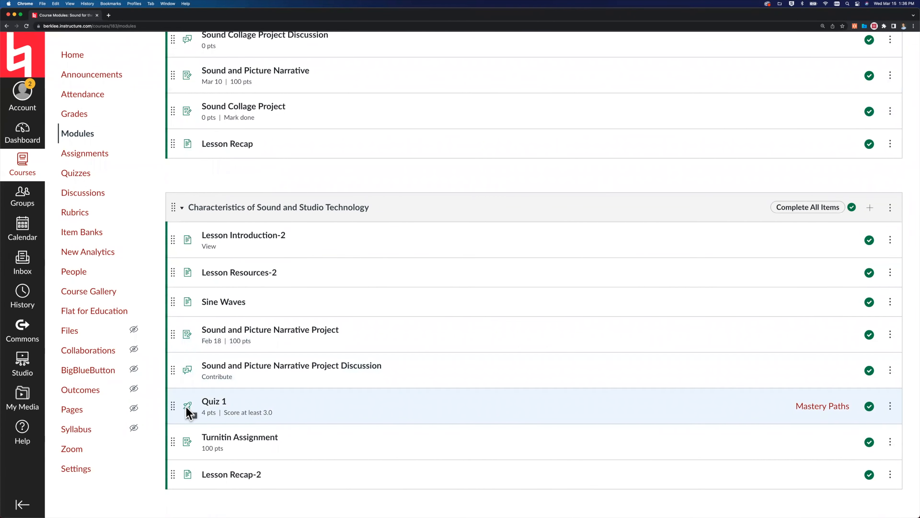
Unpublish the Canvas Resources module.
{"action": "scroll", "coordinate": [185, 406], "scroll_direction": "up", "scroll_amount": 16}
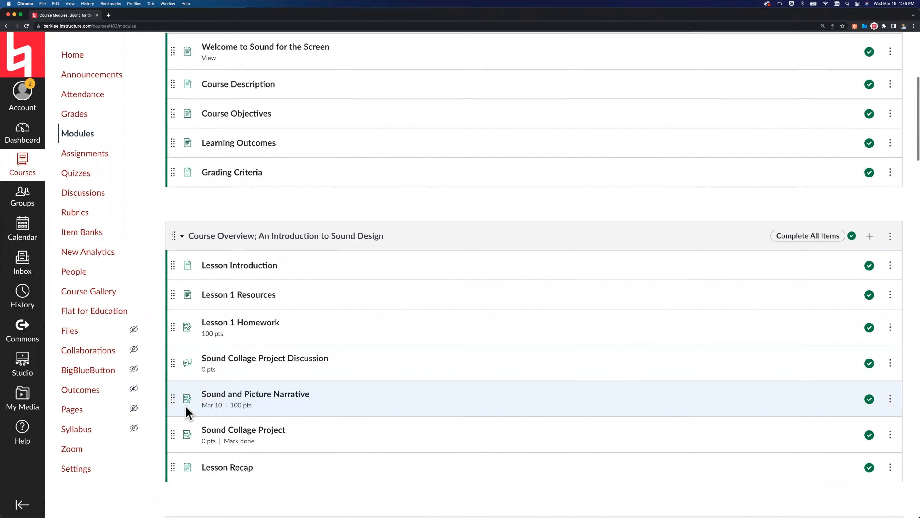
{"action": "scroll", "coordinate": [185, 407], "scroll_direction": "up", "scroll_amount": 13}
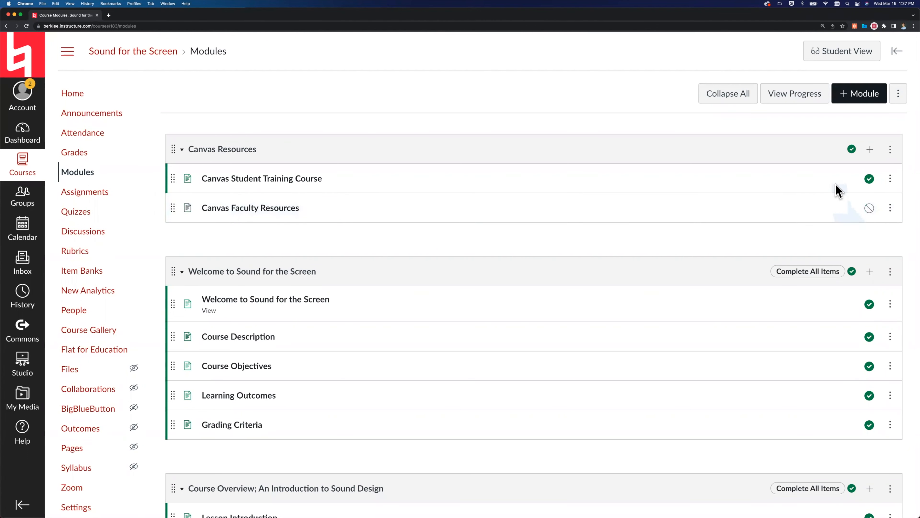
{"action": "left_click", "coordinate": [852, 149]}
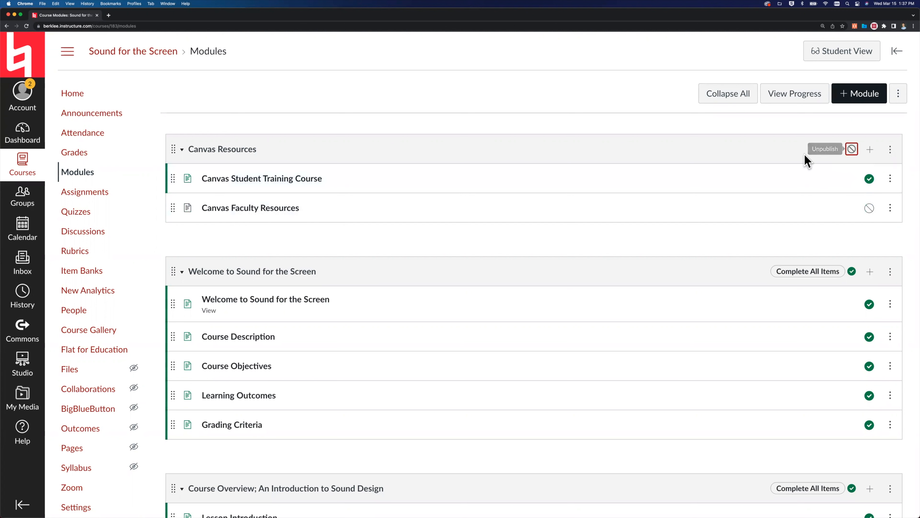
Publish the Canvas Resources module, try unpublishing its Canvas Faculty Resources item and the module itself, and publish the whole module again.
{"action": "left_click", "coordinate": [852, 149]}
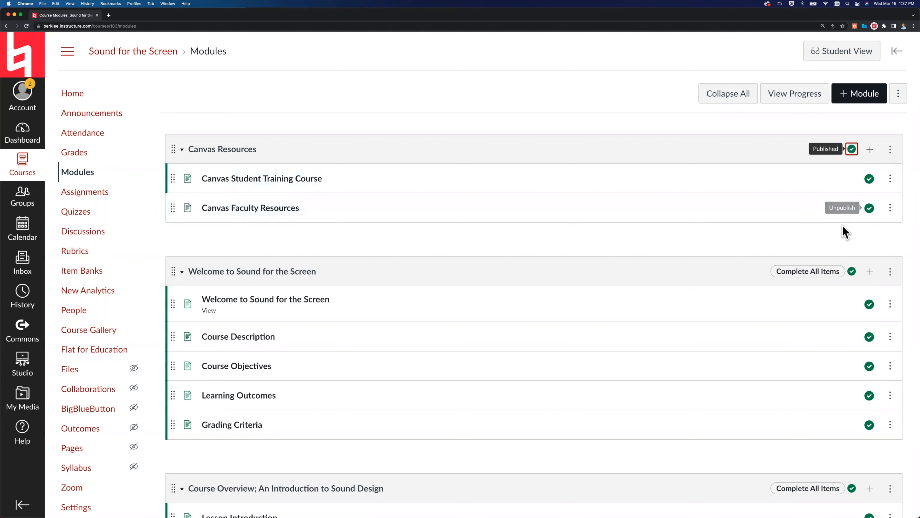
{"action": "left_click", "coordinate": [869, 210]}
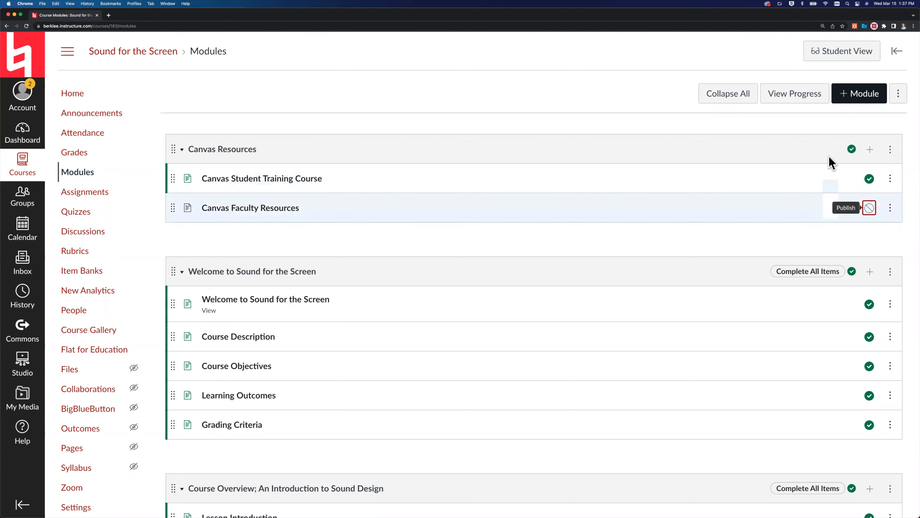
{"action": "left_click", "coordinate": [851, 150]}
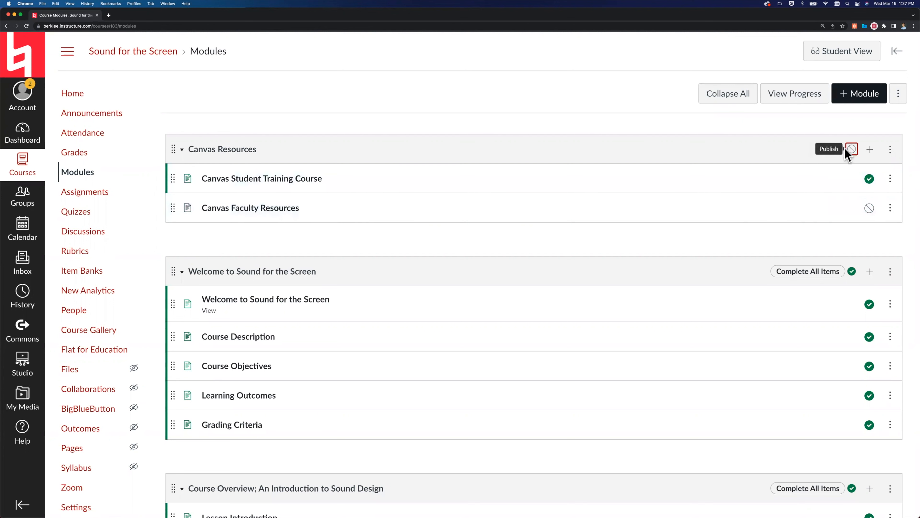
{"action": "left_click", "coordinate": [852, 152]}
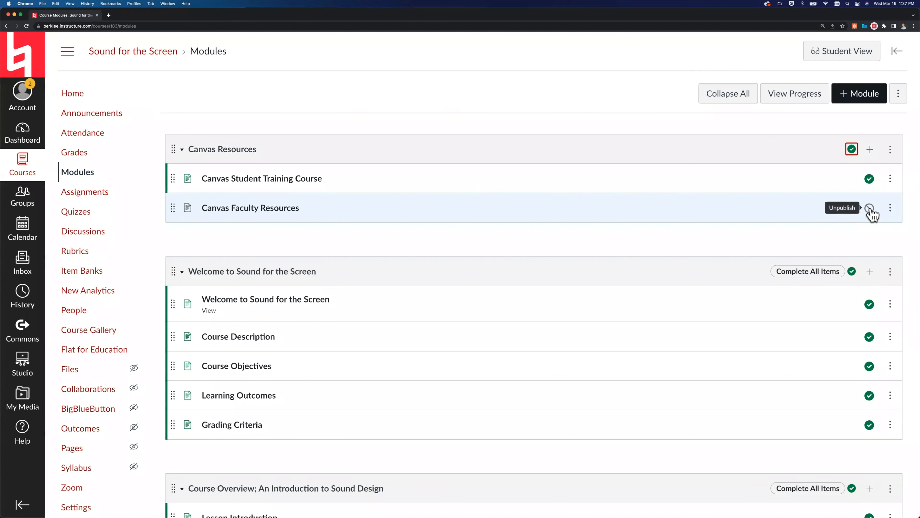
Unpublish all five items of the Welcome to Sound for the Screen module one by one.
{"action": "left_click", "coordinate": [869, 304]}
{"action": "left_click", "coordinate": [870, 336]}
{"action": "left_click", "coordinate": [870, 366]}
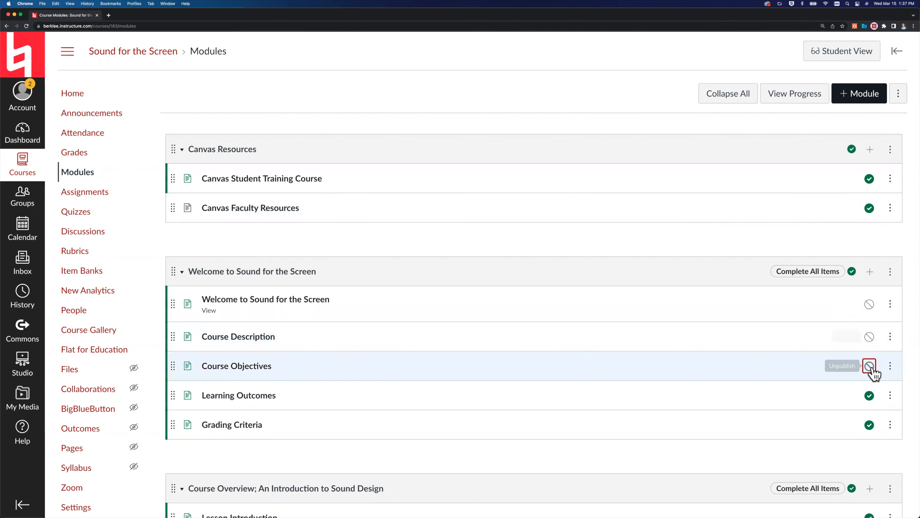
{"action": "left_click", "coordinate": [870, 395]}
{"action": "left_click", "coordinate": [869, 424]}
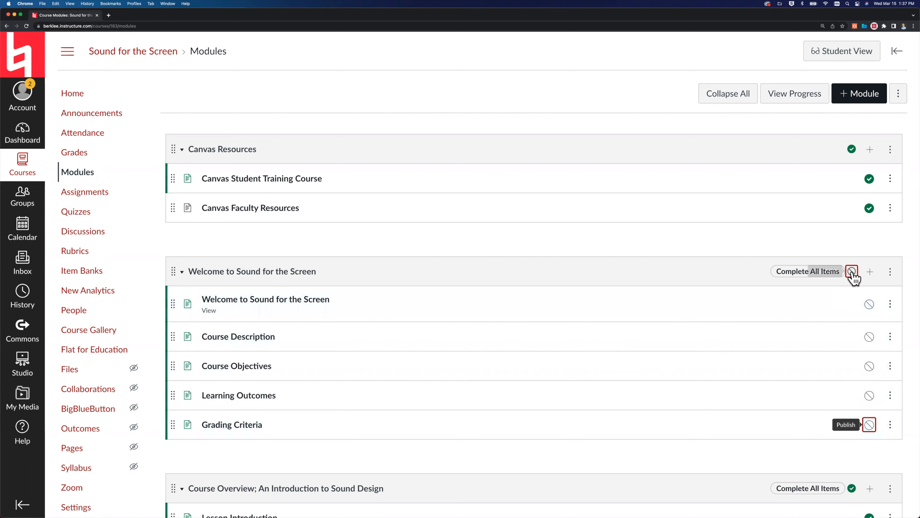
Republish the Welcome to Sound for the Screen module with all its items, letting students continue, and unpublish the Canvas Faculty Resources item.
{"action": "left_click", "coordinate": [852, 272]}
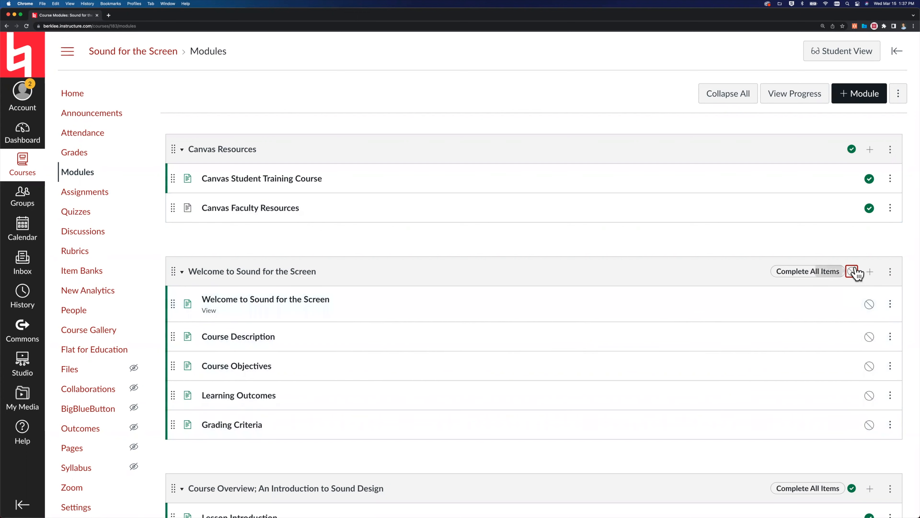
{"action": "left_click", "coordinate": [852, 271]}
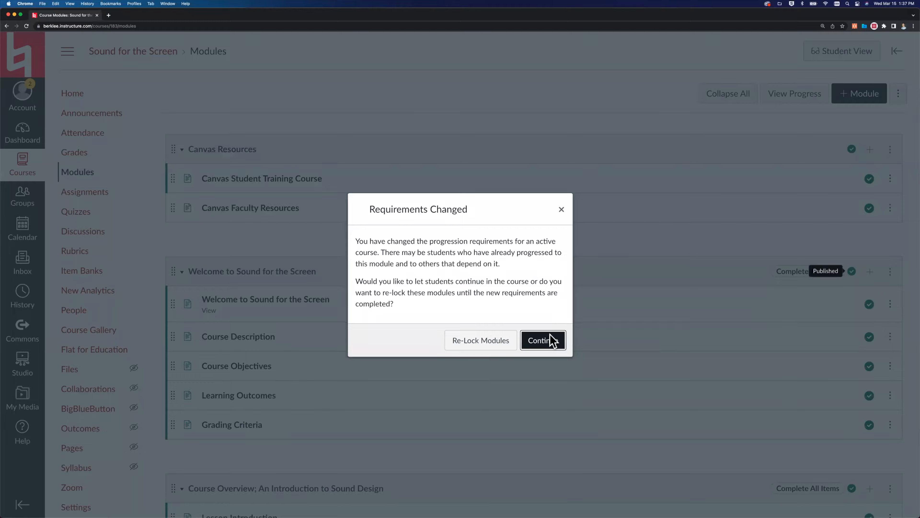
{"action": "left_click", "coordinate": [543, 340]}
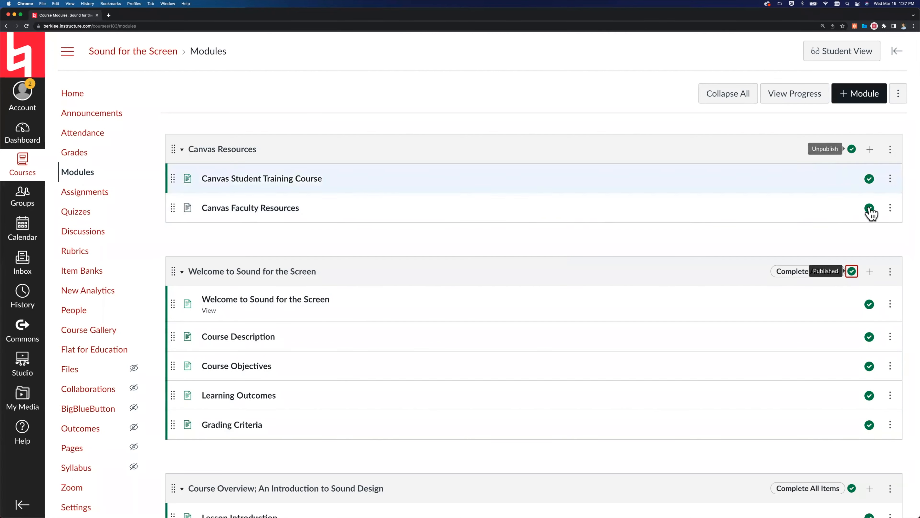
{"action": "left_click", "coordinate": [870, 209]}
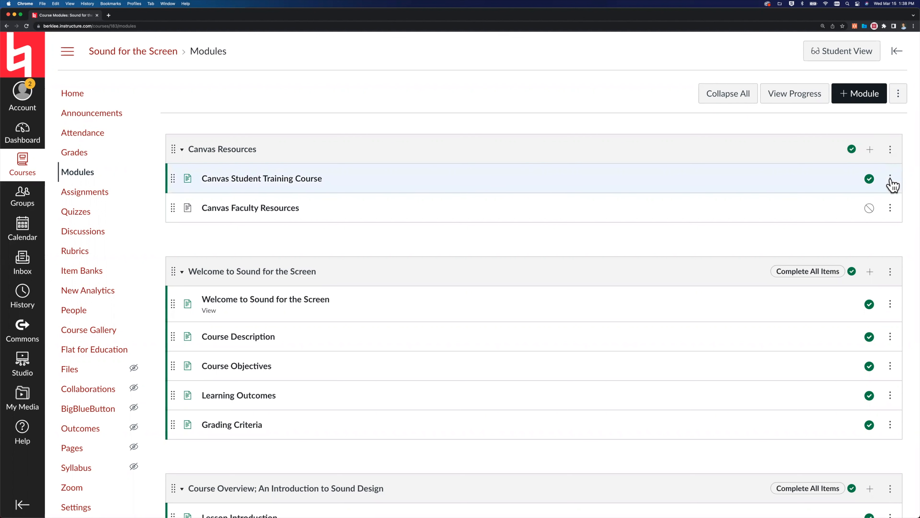
Review the module settings of Canvas Resources and of Welcome to Sound for the Screen, including name, lock date and requirements, closing each without changes.
{"action": "left_click", "coordinate": [891, 150]}
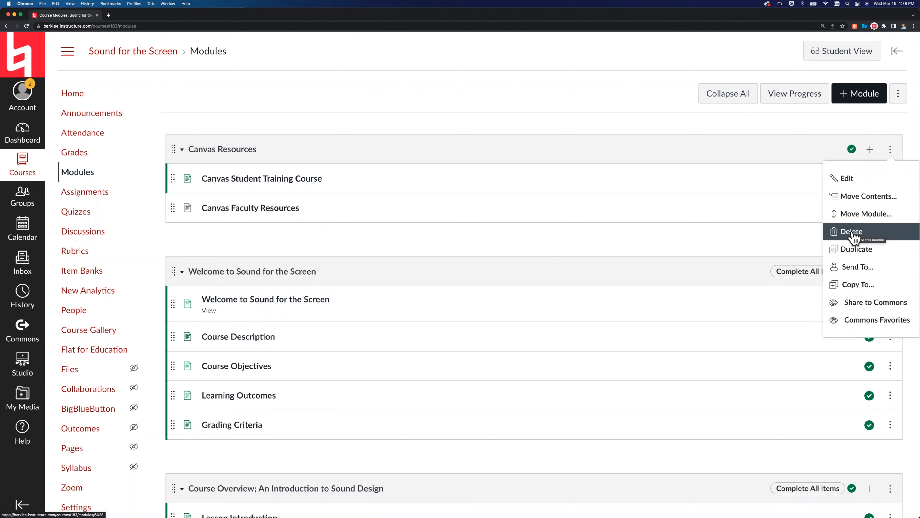
{"action": "left_click", "coordinate": [846, 178]}
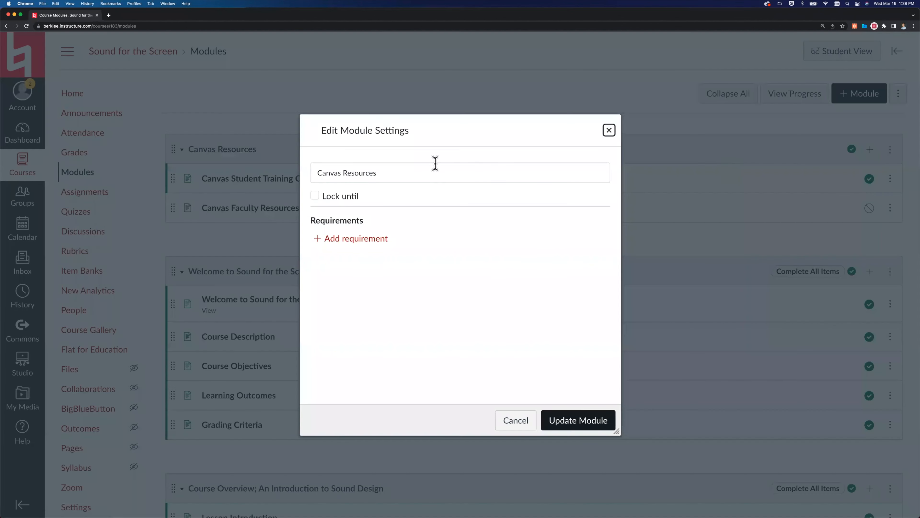
{"action": "triple_click", "coordinate": [335, 172]}
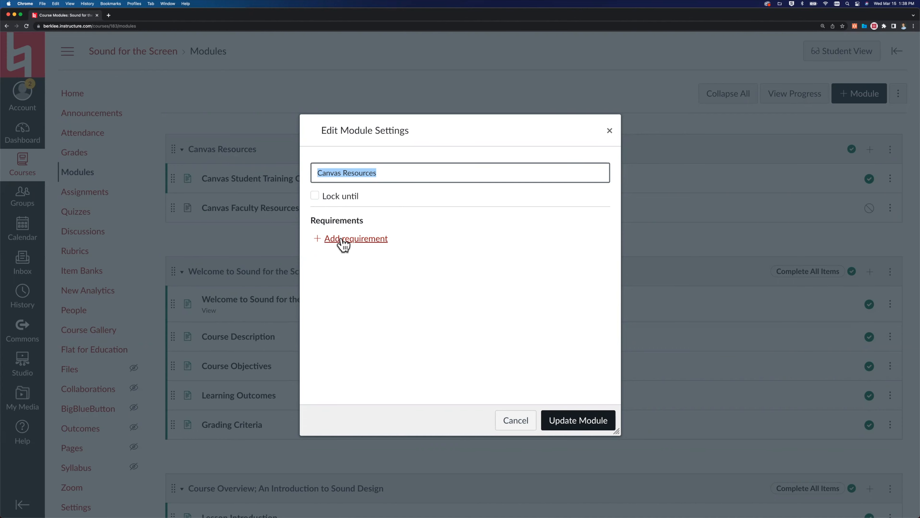
{"action": "left_click", "coordinate": [609, 130]}
{"action": "left_click", "coordinate": [891, 273]}
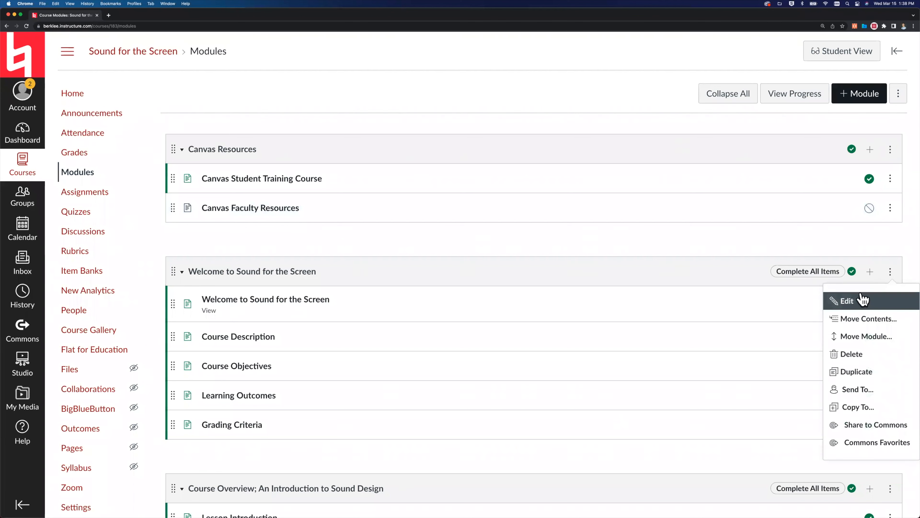
{"action": "left_click", "coordinate": [829, 301]}
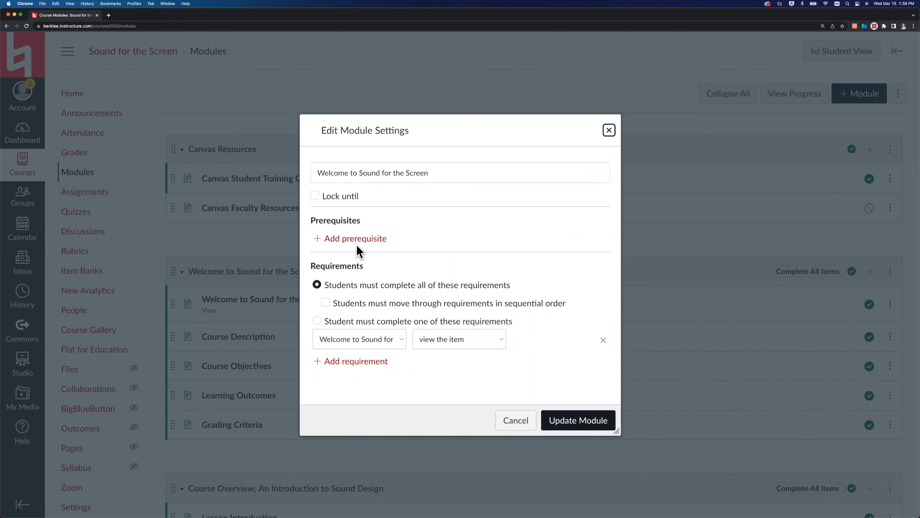
{"action": "left_click", "coordinate": [609, 130]}
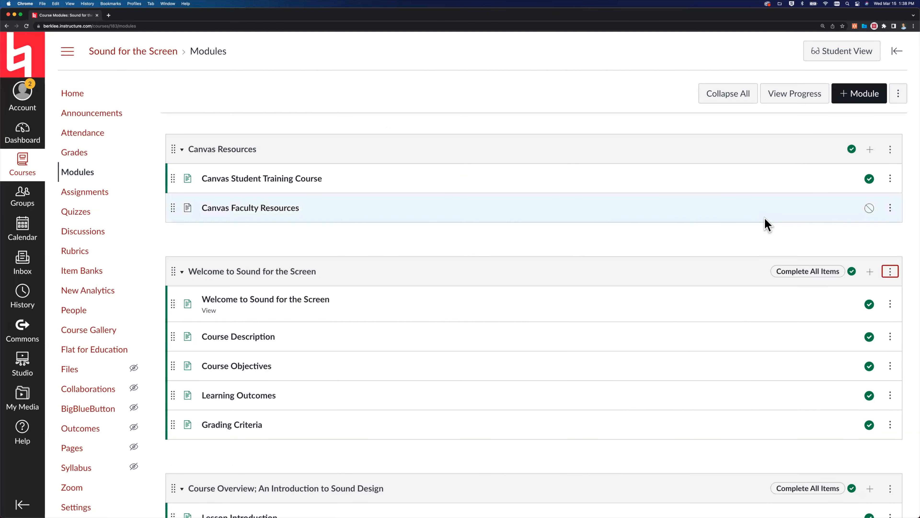
View the title and indent details of the Canvas Student Training Course item and close them without changes.
{"action": "left_click", "coordinate": [890, 179]}
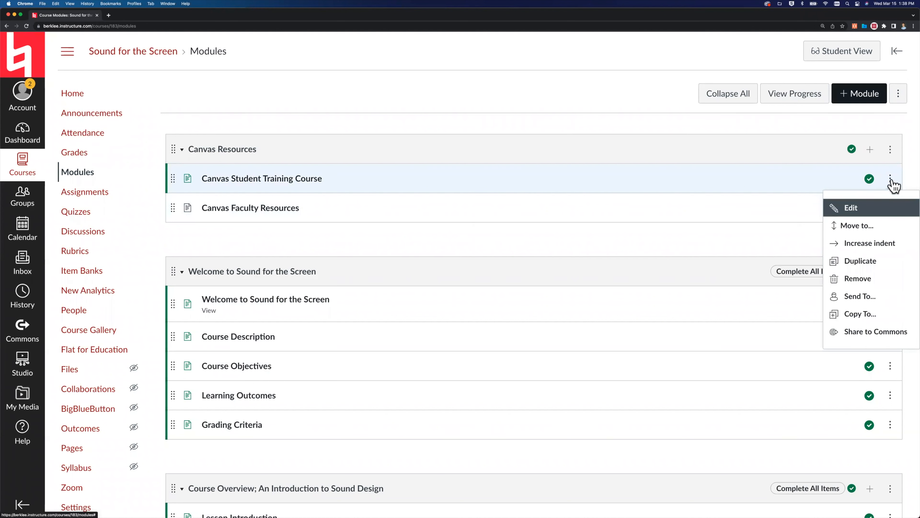
{"action": "left_click", "coordinate": [855, 209]}
{"action": "triple_click", "coordinate": [472, 264]}
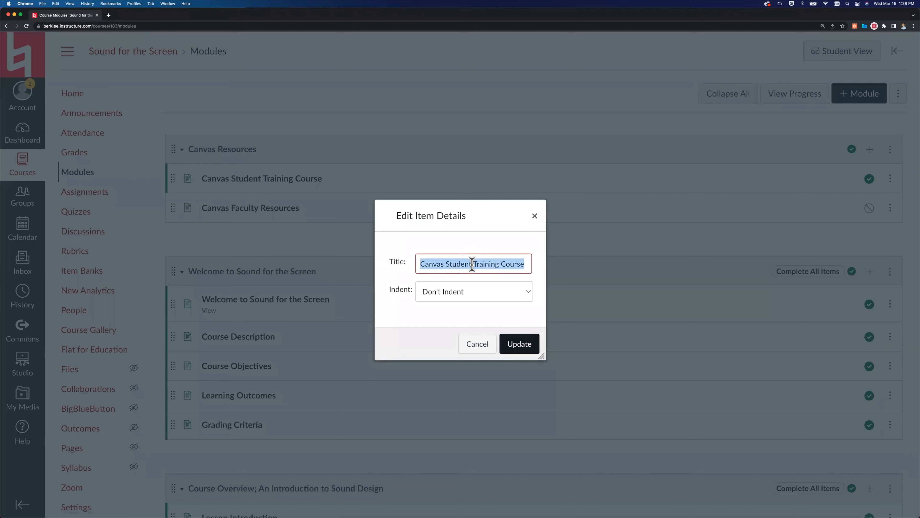
{"action": "left_click", "coordinate": [534, 216]}
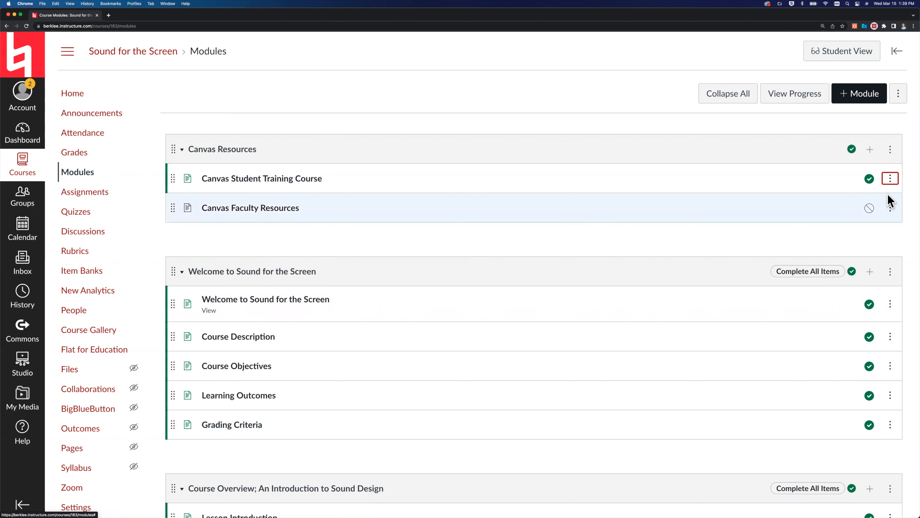
View the Send To options for the Canvas Student Training Course item and the account's Shared Content entry, closing both.
{"action": "left_click", "coordinate": [891, 179]}
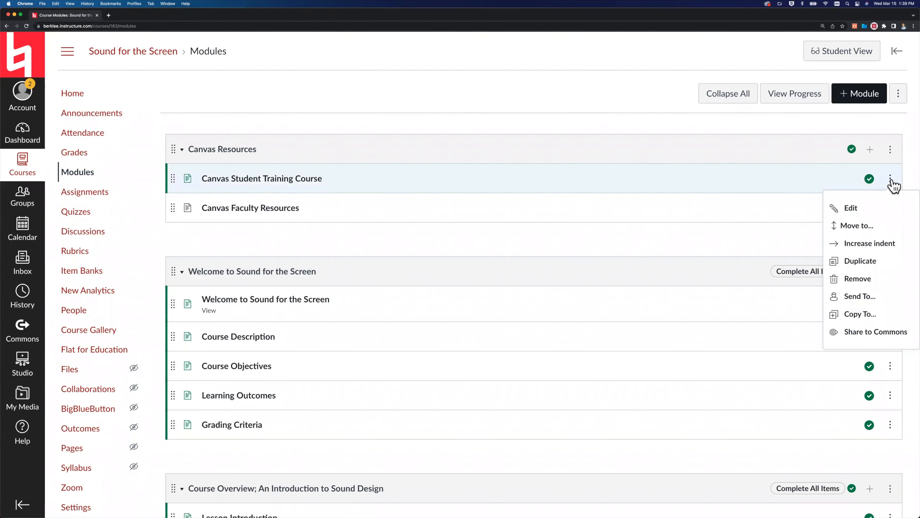
{"action": "left_click", "coordinate": [860, 296]}
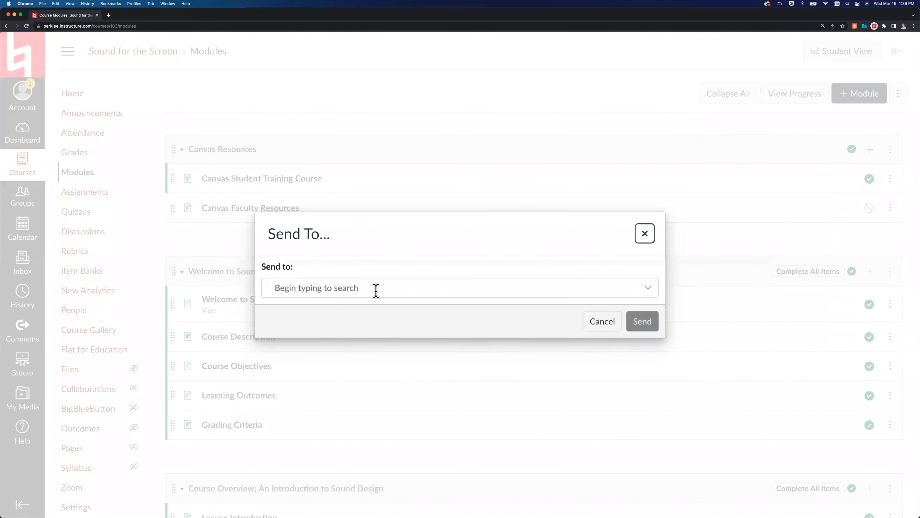
{"action": "left_click", "coordinate": [644, 235]}
{"action": "left_click", "coordinate": [14, 107]}
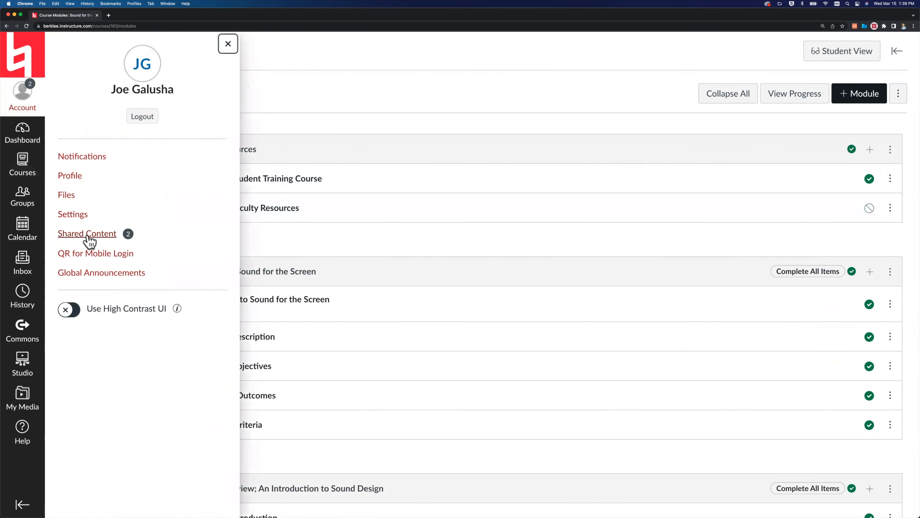
{"action": "left_click", "coordinate": [228, 47]}
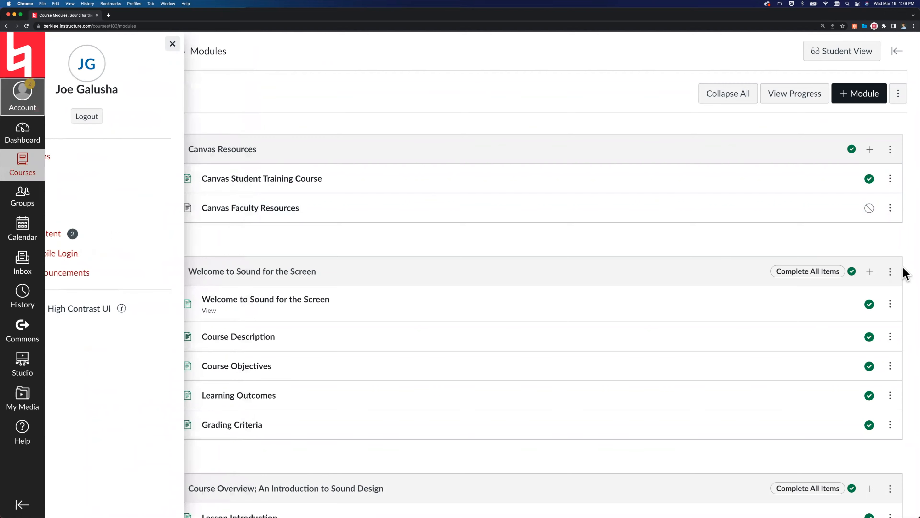
Set up a copy of the Canvas Student Training Course item into the instructor's test course, module test, before google drive lti, and cancel it.
{"action": "left_click", "coordinate": [890, 179]}
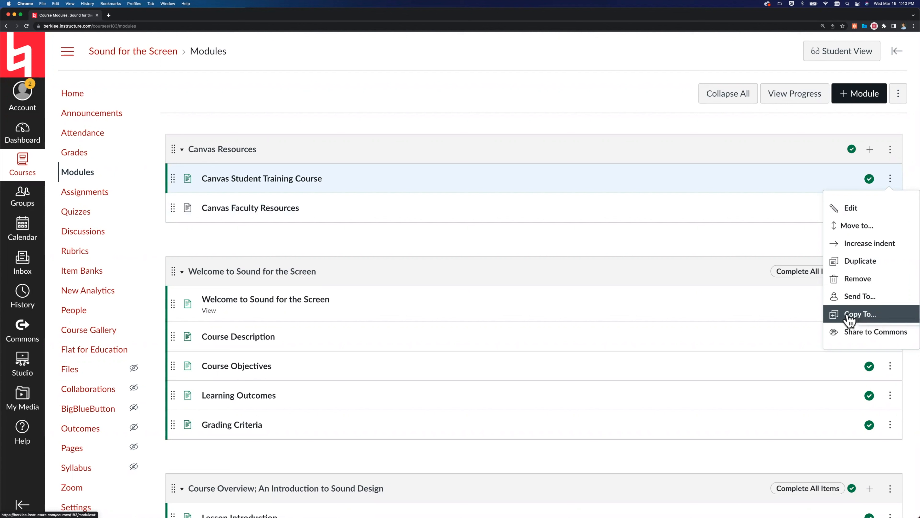
{"action": "left_click", "coordinate": [862, 314]}
{"action": "left_click", "coordinate": [791, 100]}
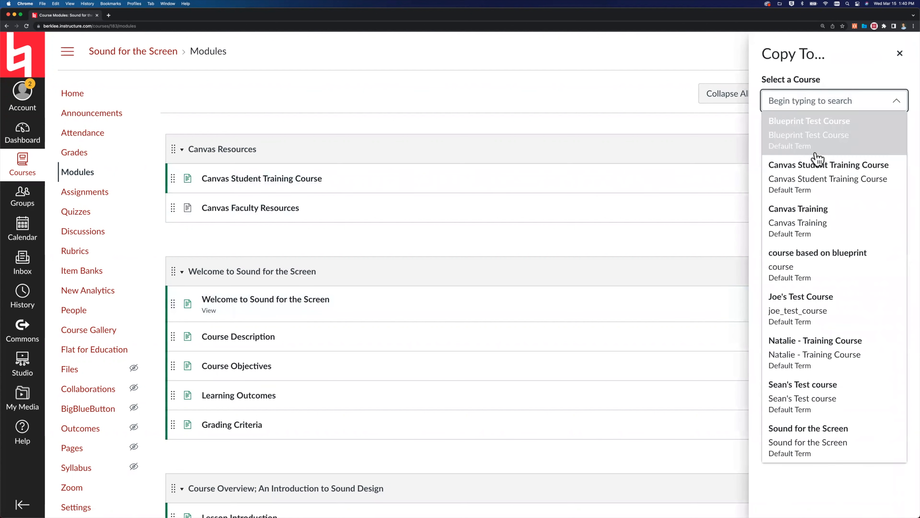
{"action": "left_click", "coordinate": [818, 302]}
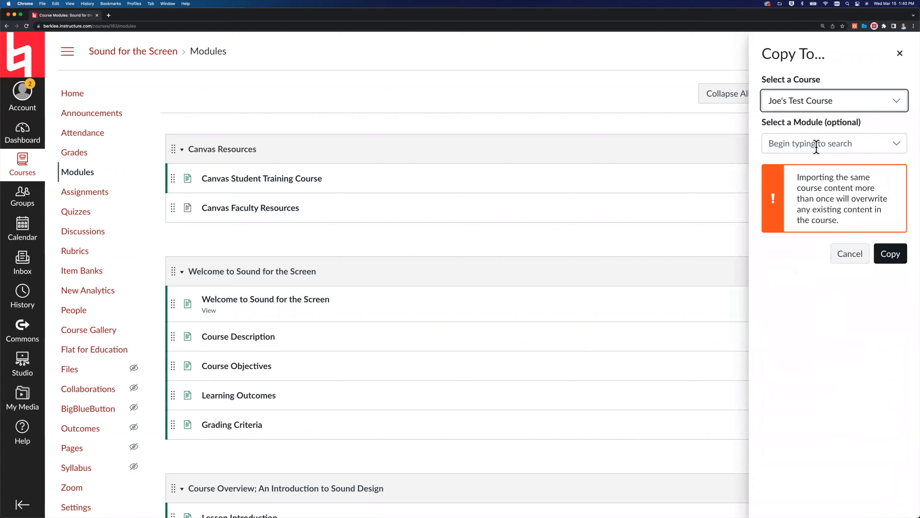
{"action": "left_click", "coordinate": [862, 147]}
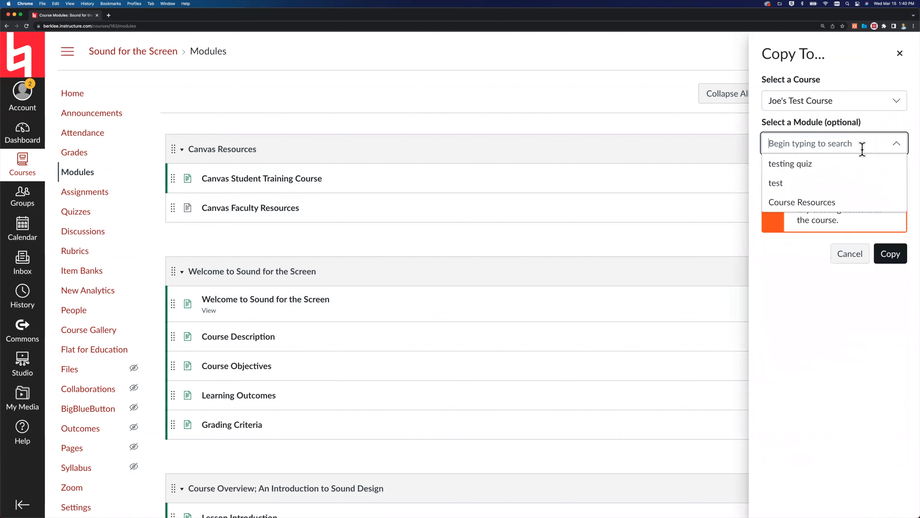
{"action": "left_click", "coordinate": [781, 184]}
{"action": "left_click", "coordinate": [803, 198]}
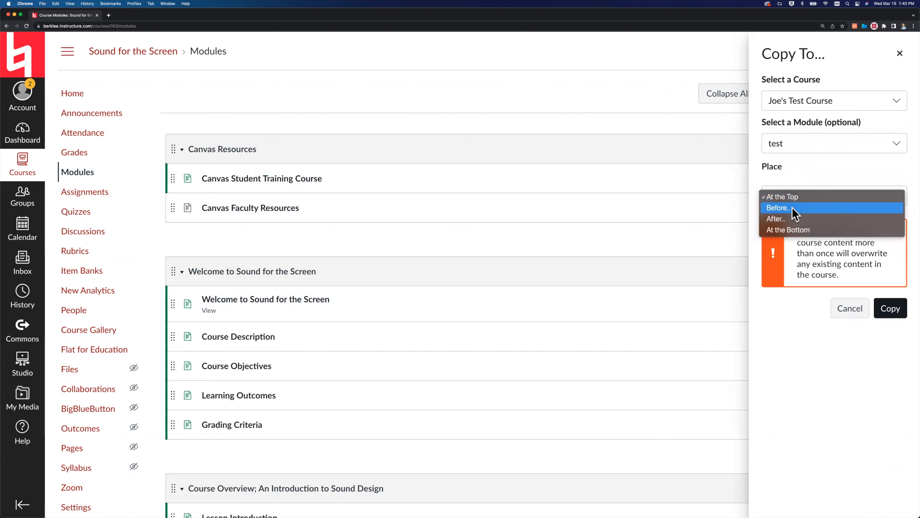
{"action": "left_click", "coordinate": [794, 208]}
{"action": "left_click", "coordinate": [805, 236]}
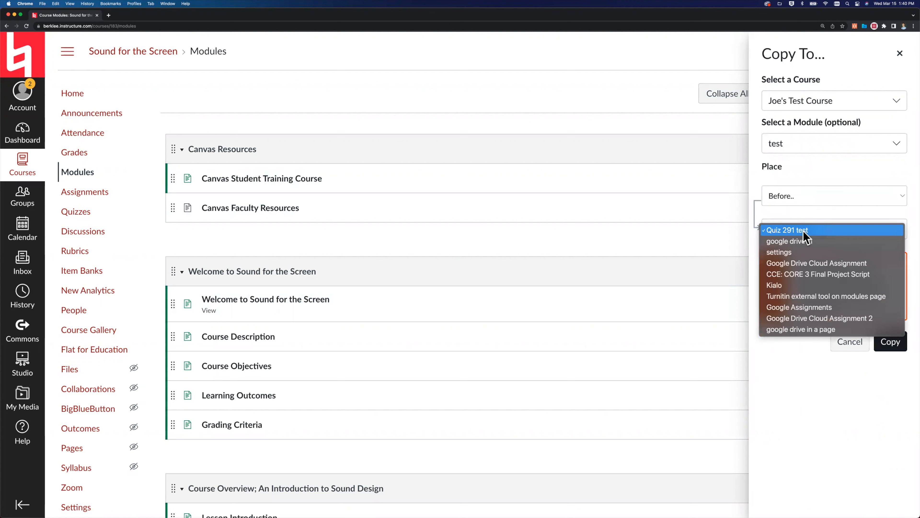
{"action": "left_click", "coordinate": [795, 244]}
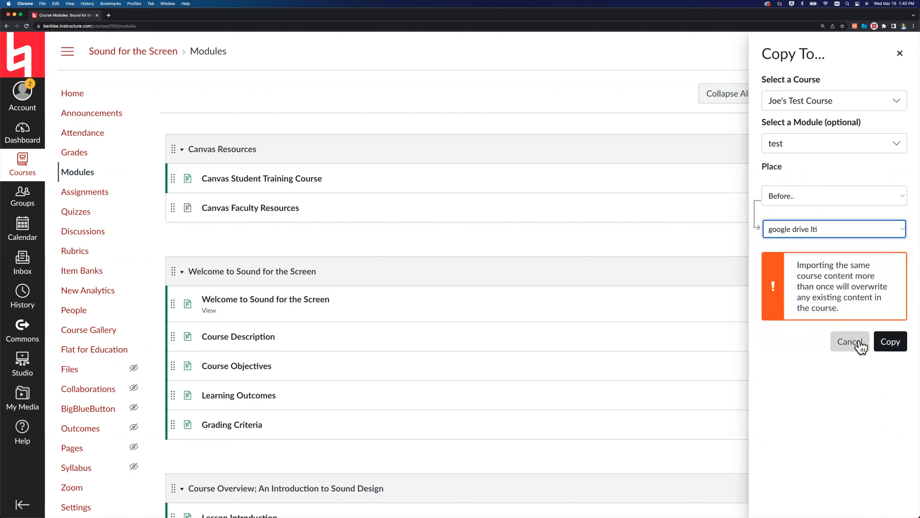
{"action": "left_click", "coordinate": [850, 341]}
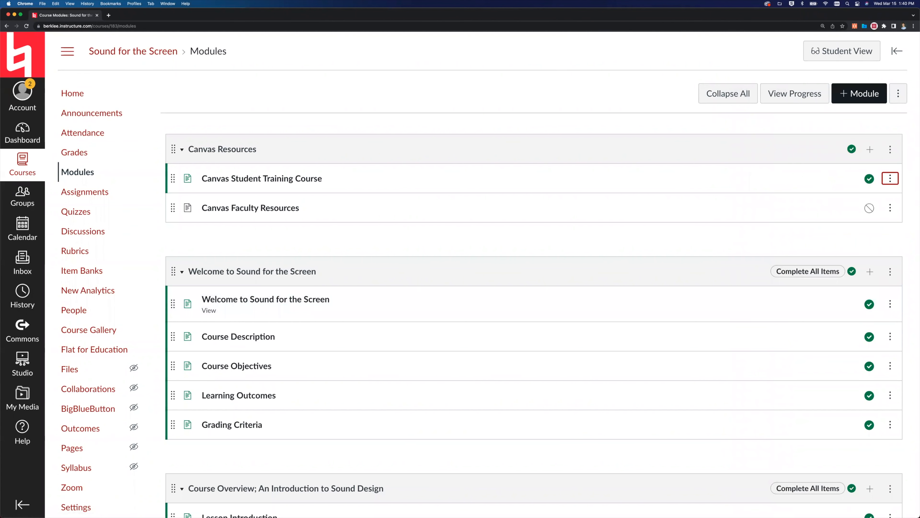
Open the Course Description page from the Welcome to Sound for the Screen module for editing and start a new line after its text.
{"action": "left_click", "coordinate": [723, 236]}
{"action": "scroll", "coordinate": [724, 242], "scroll_direction": "down", "scroll_amount": 2}
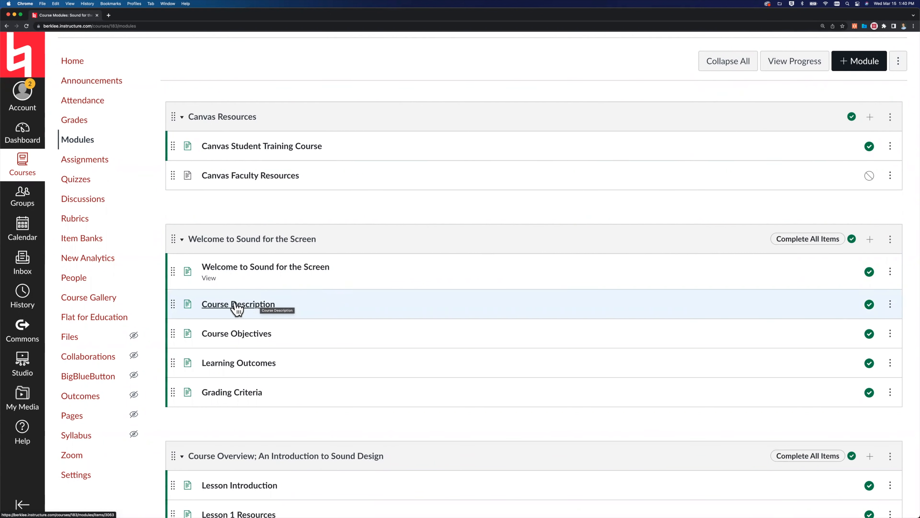
{"action": "left_click", "coordinate": [222, 307]}
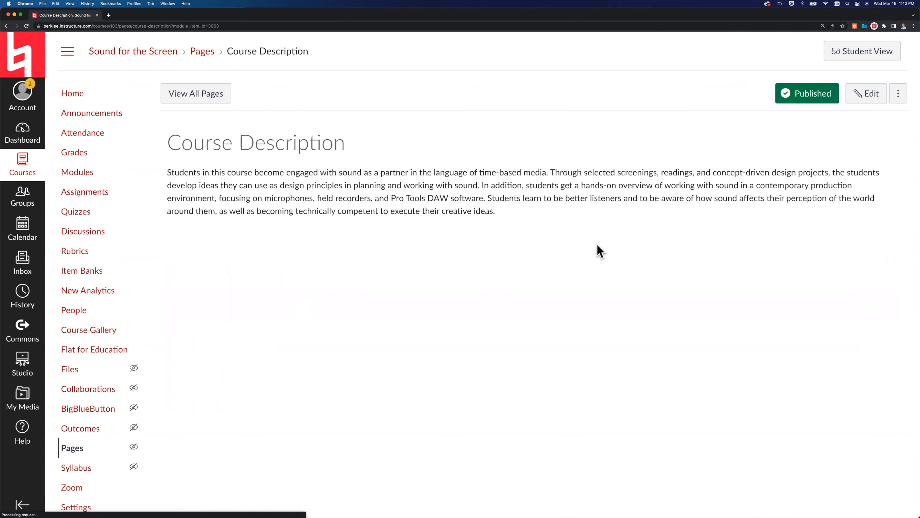
{"action": "left_click", "coordinate": [875, 96]}
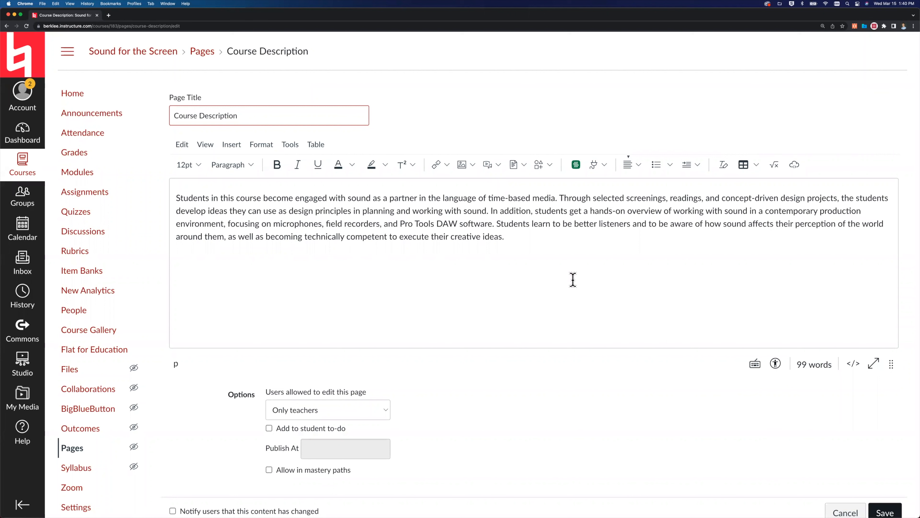
{"action": "left_click", "coordinate": [527, 239]}
{"action": "key", "text": "Return"}
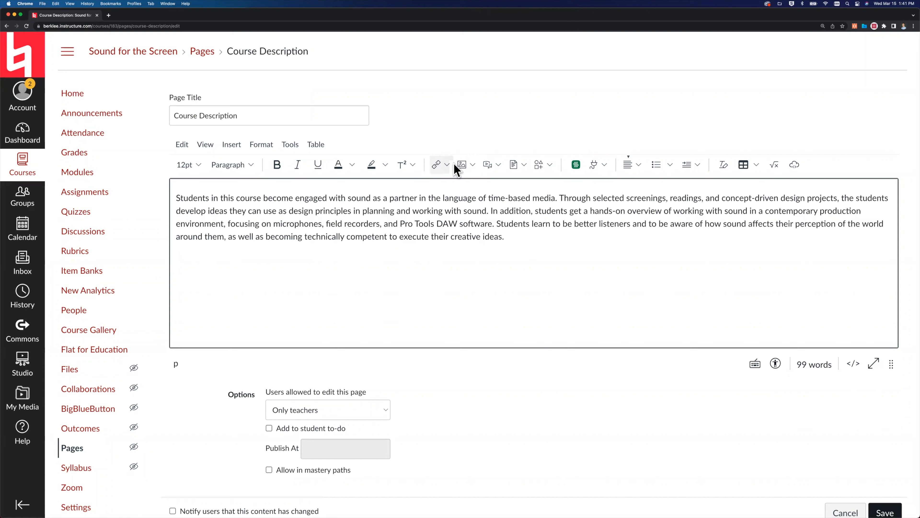
View the insertion options for links, images, media and documents in the page editor.
{"action": "left_click", "coordinate": [447, 165]}
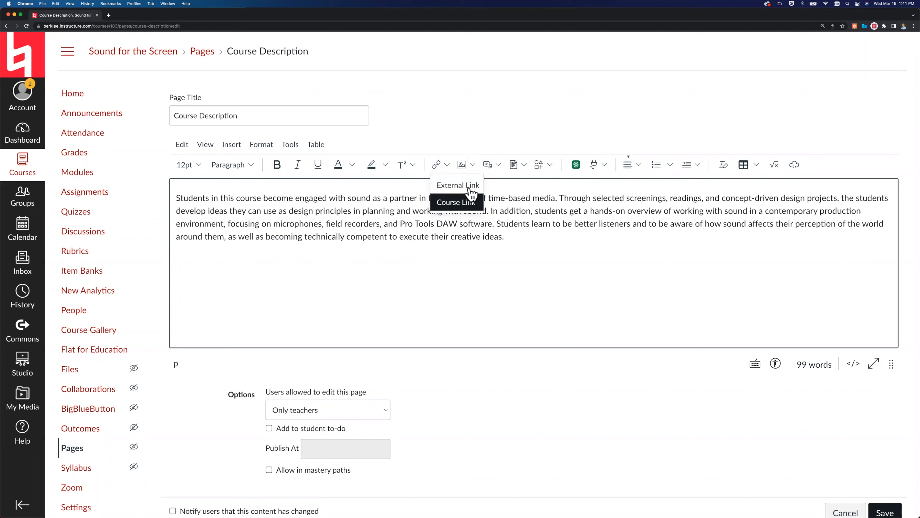
{"action": "left_click", "coordinate": [472, 165]}
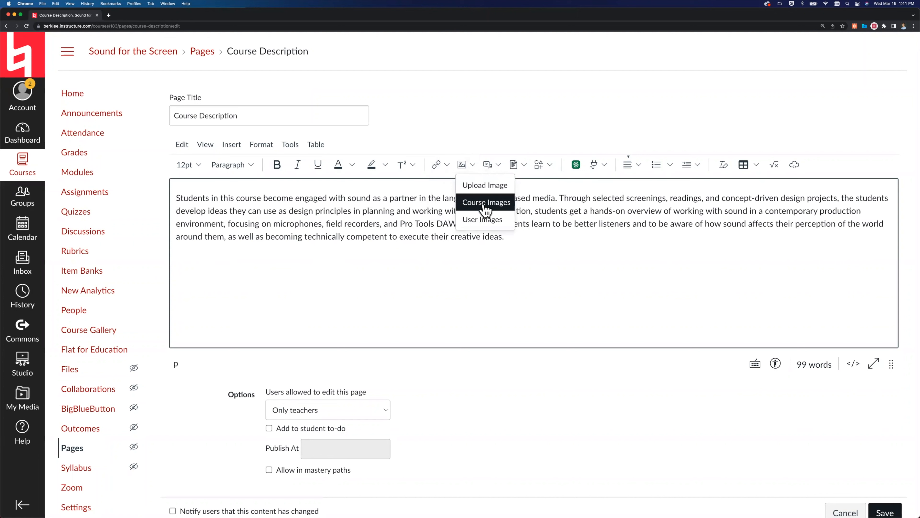
{"action": "left_click", "coordinate": [499, 164]}
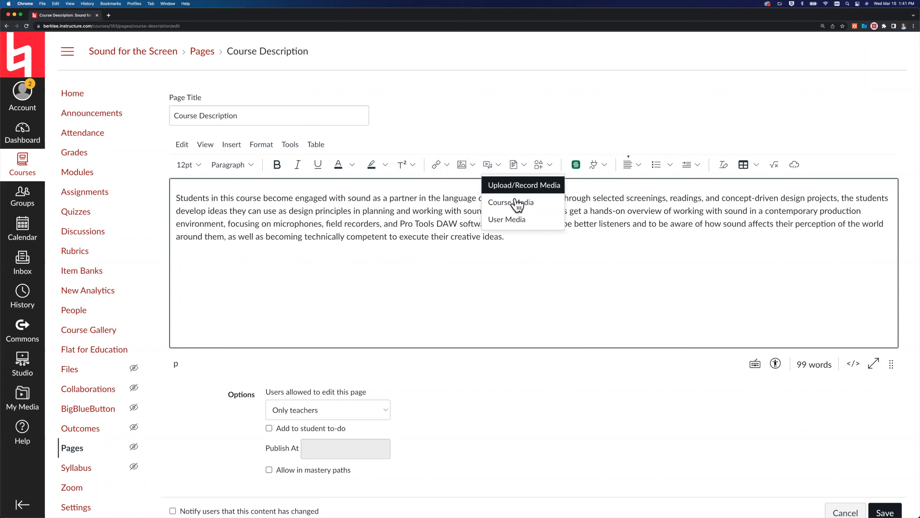
{"action": "left_click", "coordinate": [523, 165]}
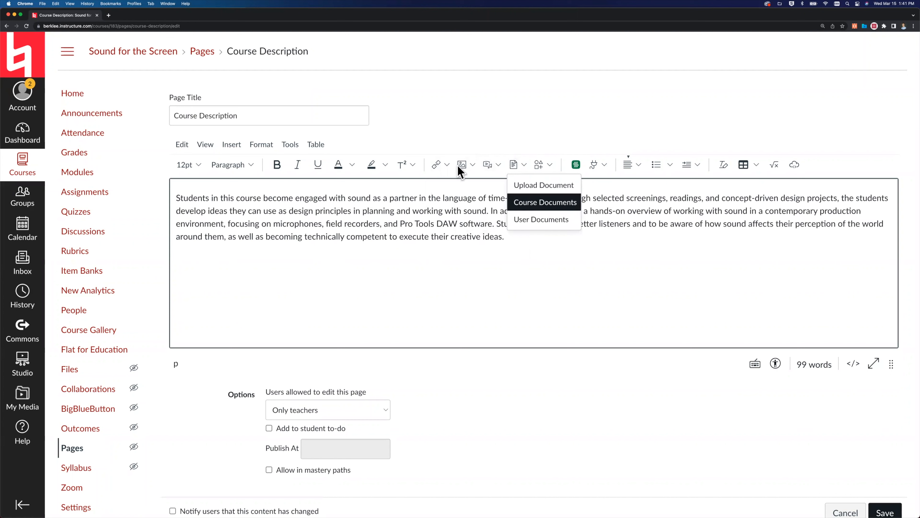
Insert a course link to the Chord Quiz assignment below the description text and collapse the assignment list.
{"action": "left_click", "coordinate": [446, 163]}
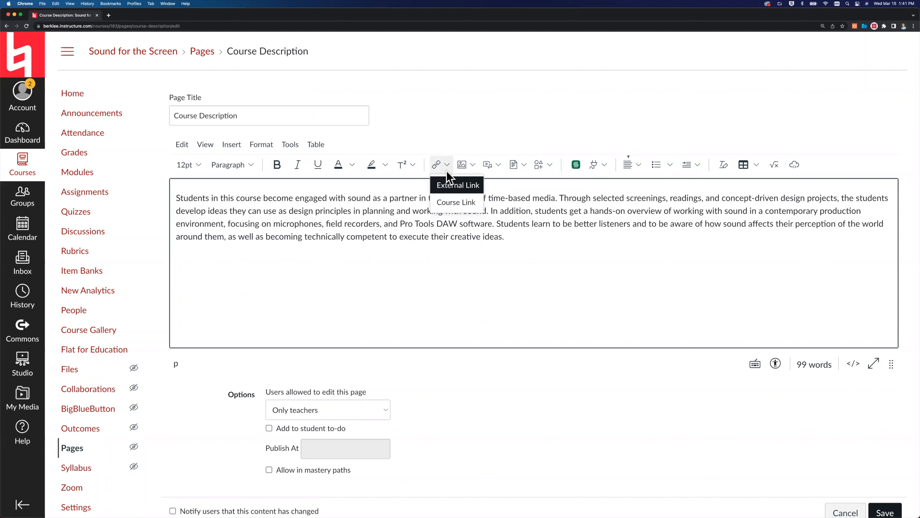
{"action": "left_click", "coordinate": [452, 203]}
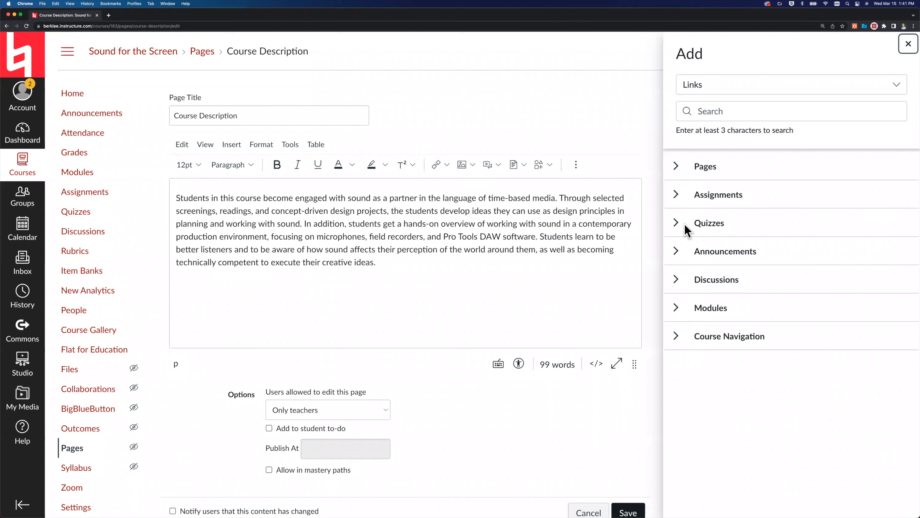
{"action": "left_click", "coordinate": [675, 196]}
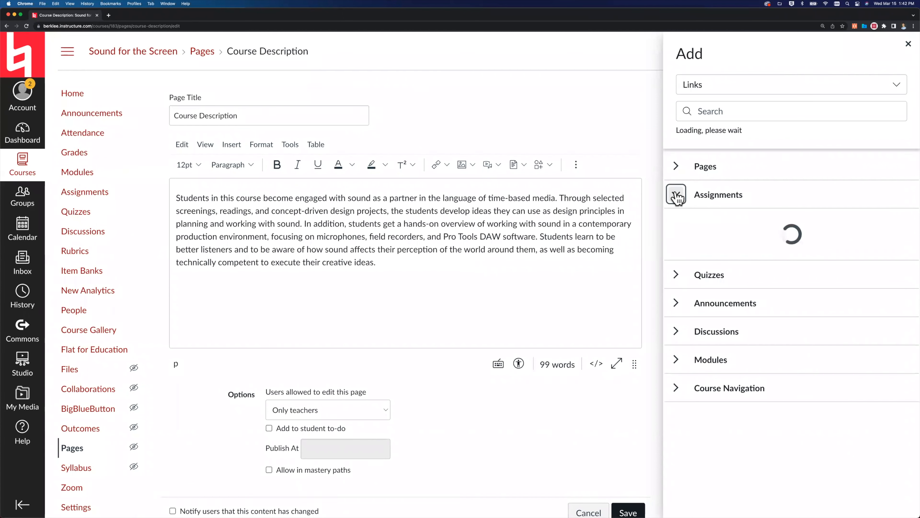
{"action": "scroll", "coordinate": [715, 318], "scroll_direction": "down", "scroll_amount": 1}
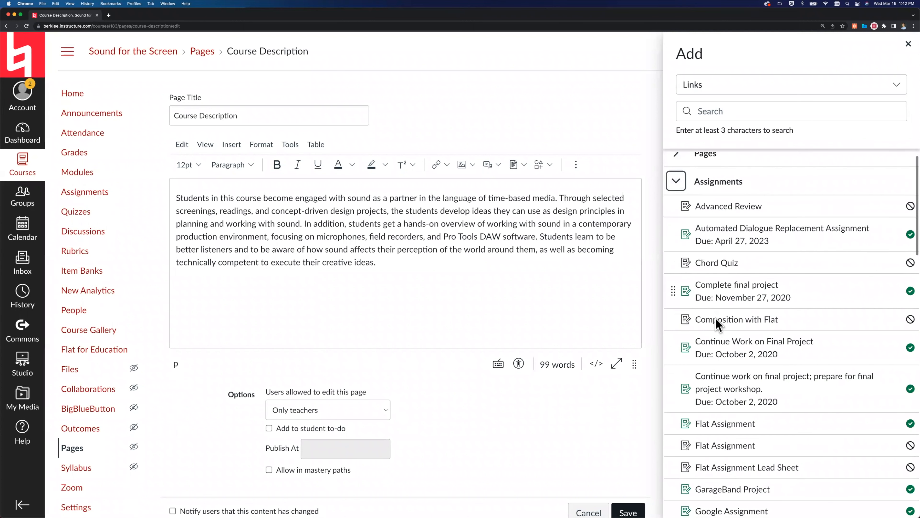
{"action": "left_click", "coordinate": [707, 263]}
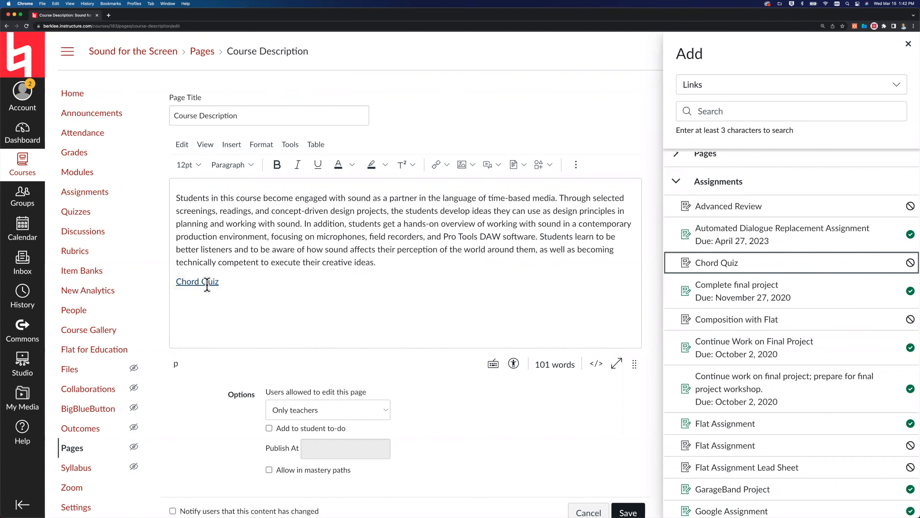
{"action": "left_click", "coordinate": [675, 182]}
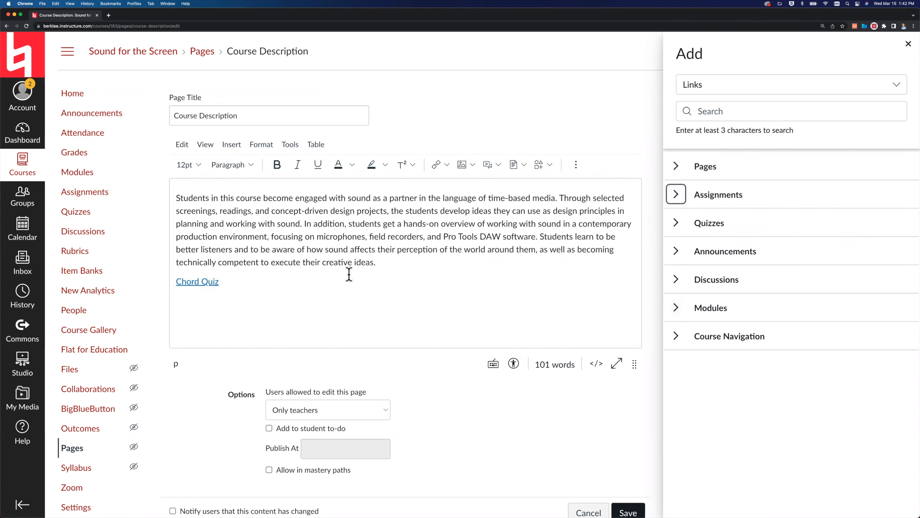
Add a link to the module Course Overview; An Introduction to Sound Design after the Chord Quiz link and close the link browser.
{"action": "left_click", "coordinate": [301, 283]}
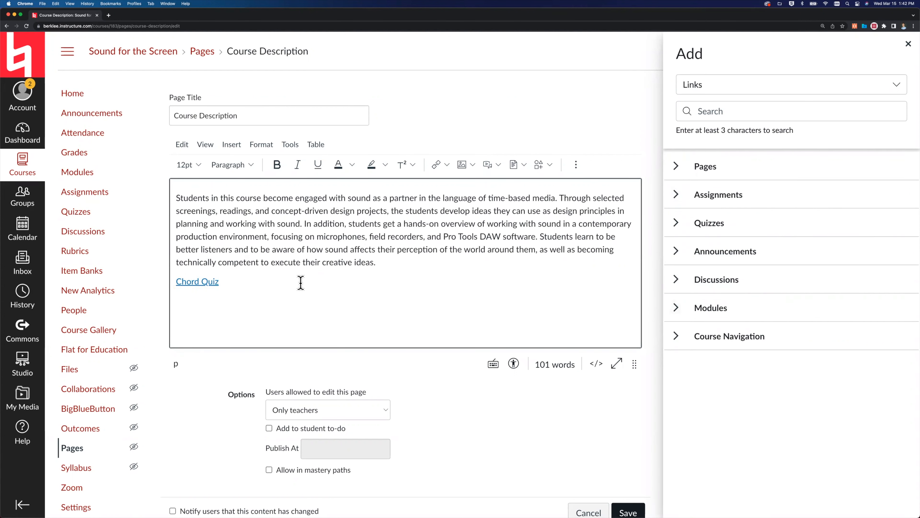
{"action": "left_click", "coordinate": [676, 308]}
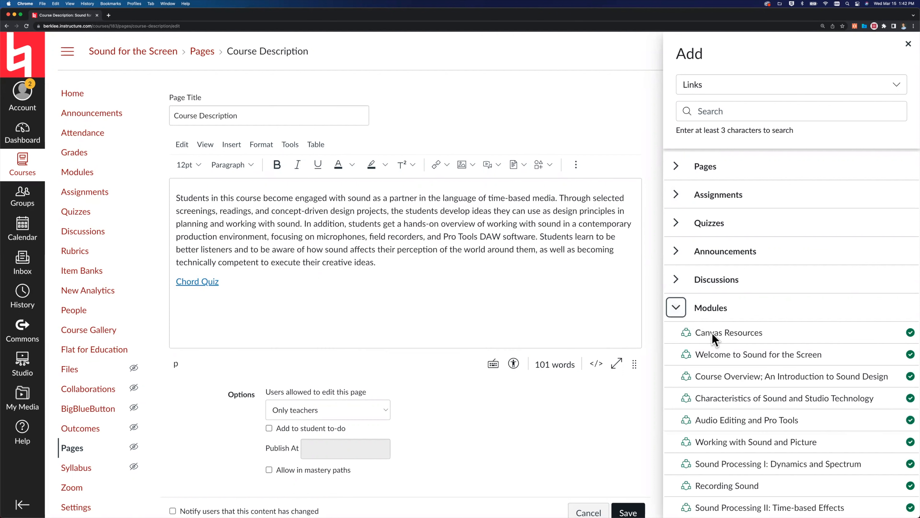
{"action": "scroll", "coordinate": [710, 353], "scroll_direction": "down", "scroll_amount": 2}
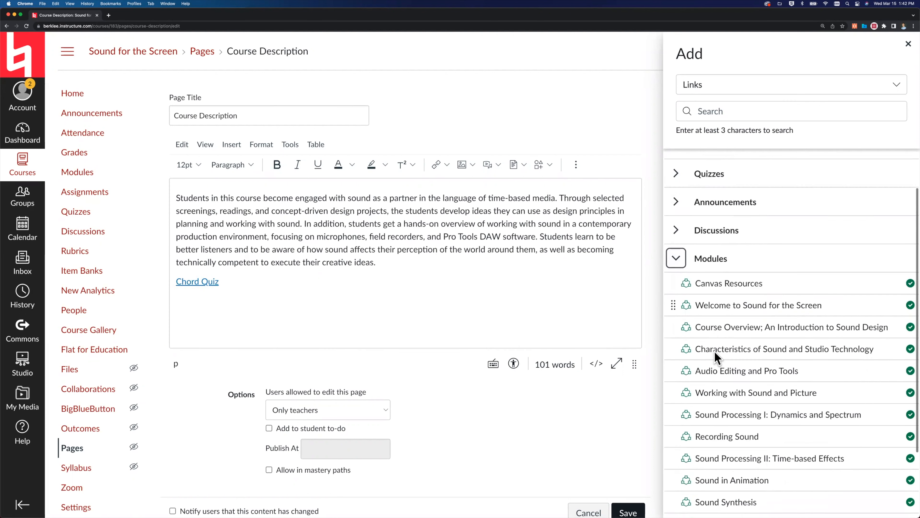
{"action": "left_click", "coordinate": [713, 324]}
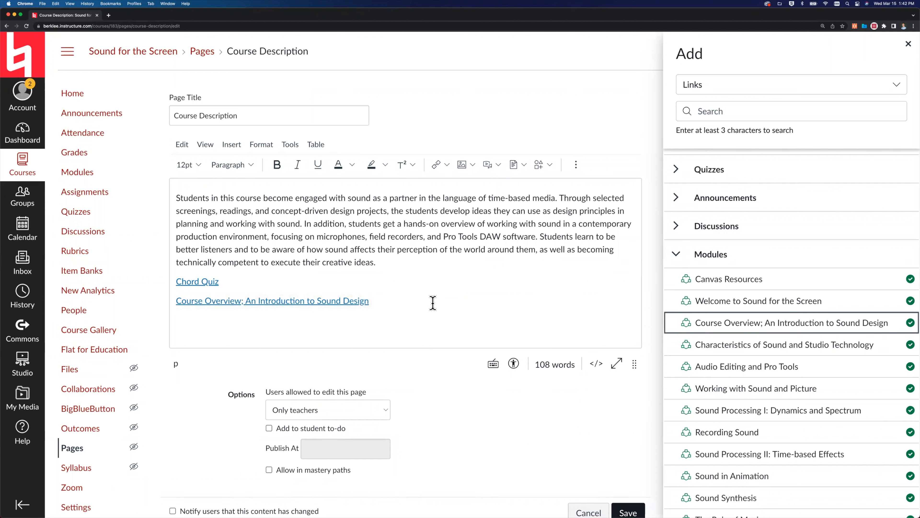
{"action": "left_click", "coordinate": [676, 253]}
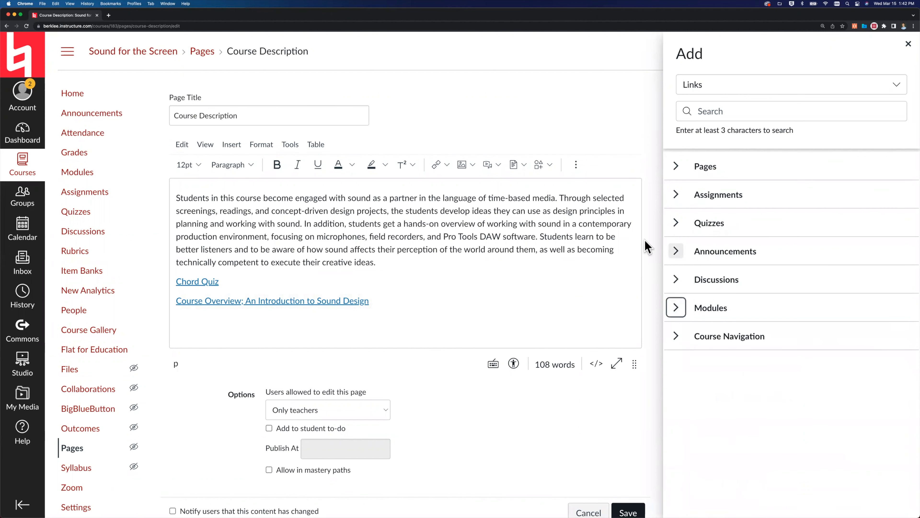
{"action": "left_click", "coordinate": [908, 44]}
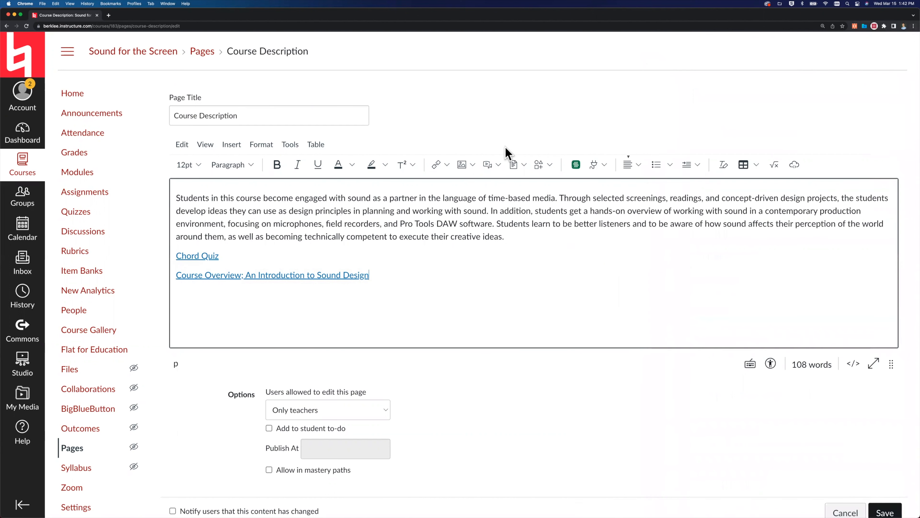
View the course images available for insertion into the page and close the image browser.
{"action": "left_click", "coordinate": [462, 164]}
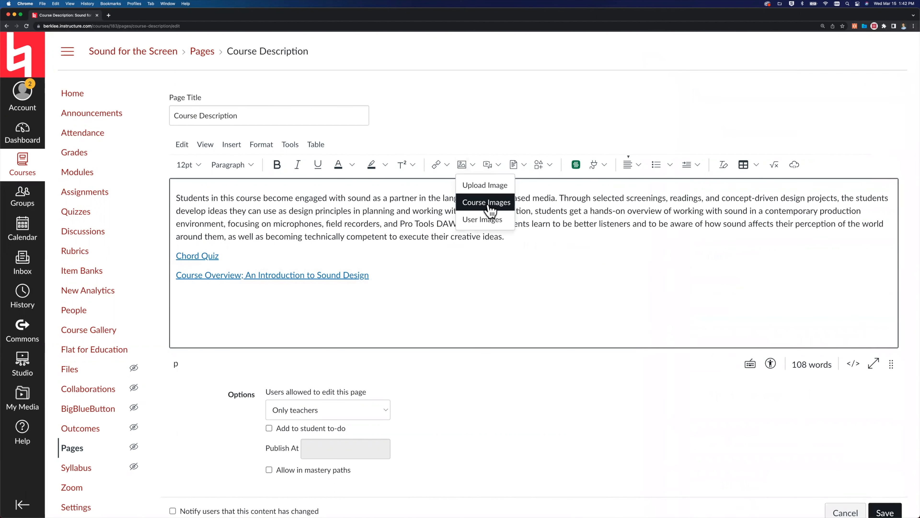
{"action": "left_click", "coordinate": [487, 203]}
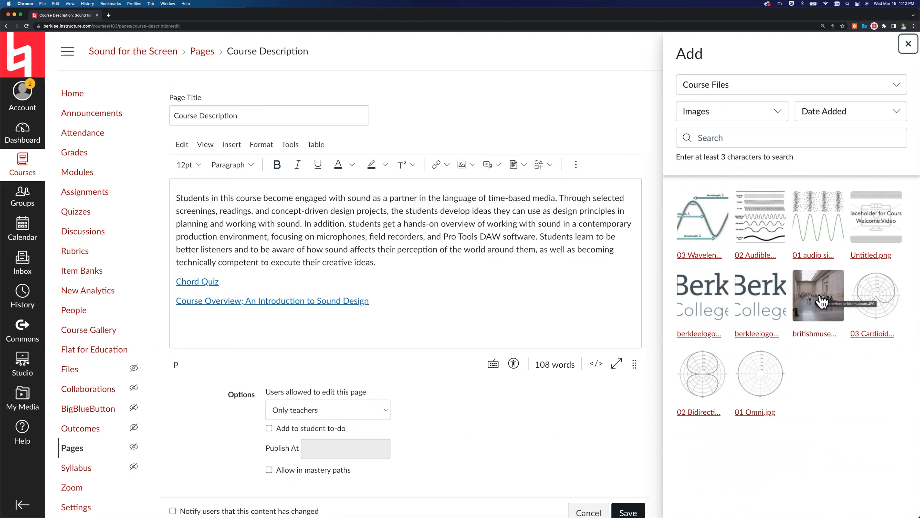
{"action": "left_click", "coordinate": [905, 46]}
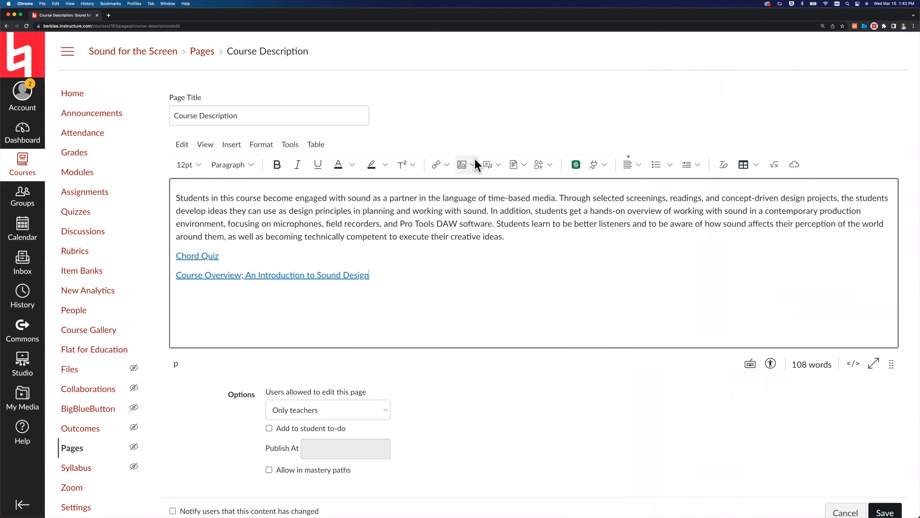
Browse the course media files and course documents available for insertion, and return to the page text.
{"action": "left_click", "coordinate": [499, 165]}
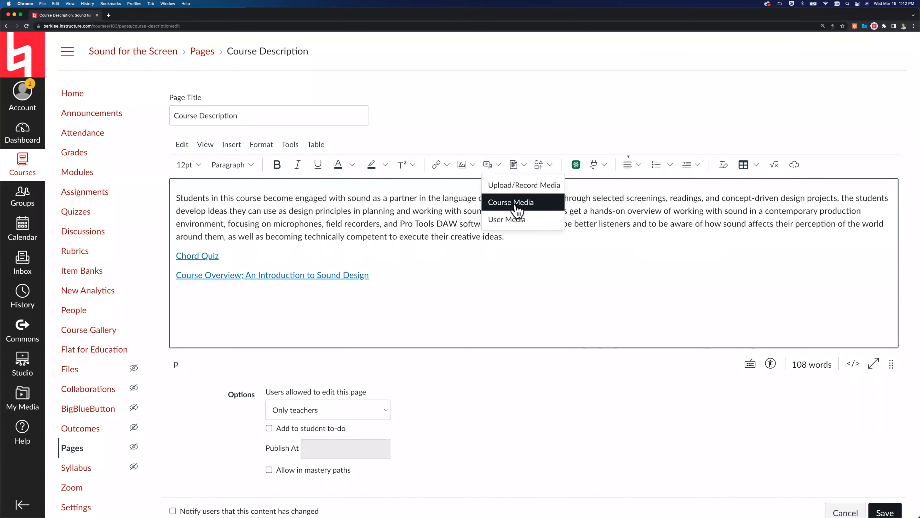
{"action": "left_click", "coordinate": [513, 204]}
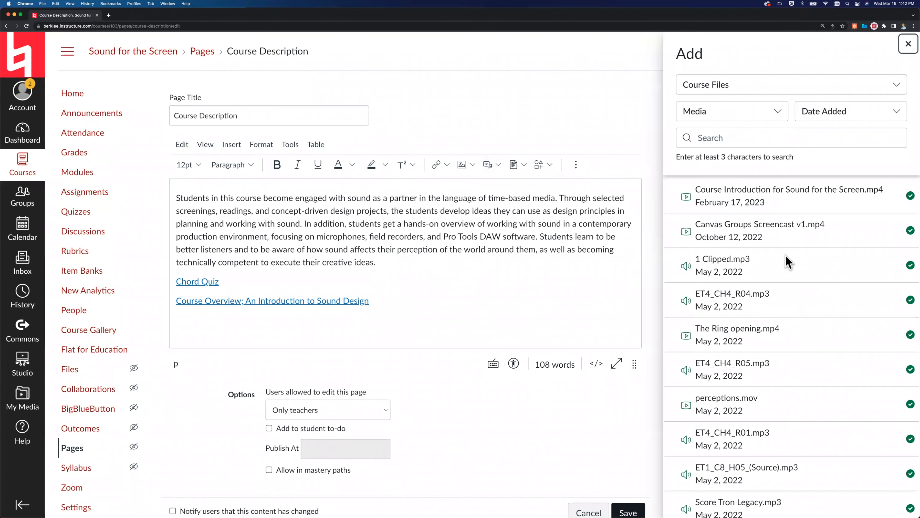
{"action": "scroll", "coordinate": [789, 262], "scroll_direction": "down", "scroll_amount": 6}
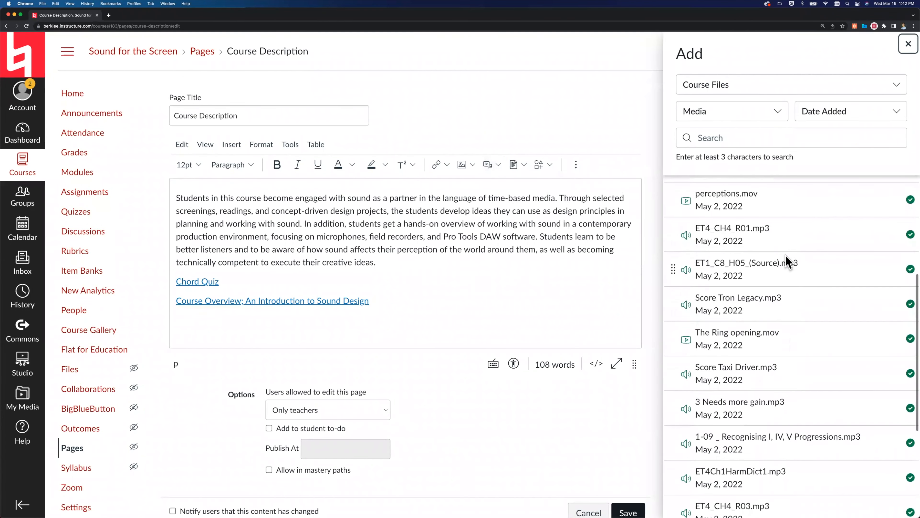
{"action": "scroll", "coordinate": [788, 261], "scroll_direction": "up", "scroll_amount": 6}
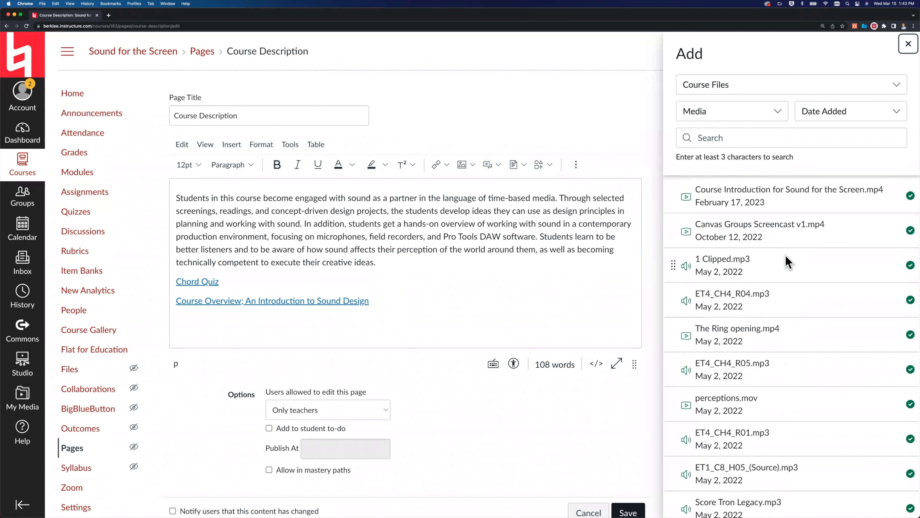
{"action": "left_click", "coordinate": [523, 164]}
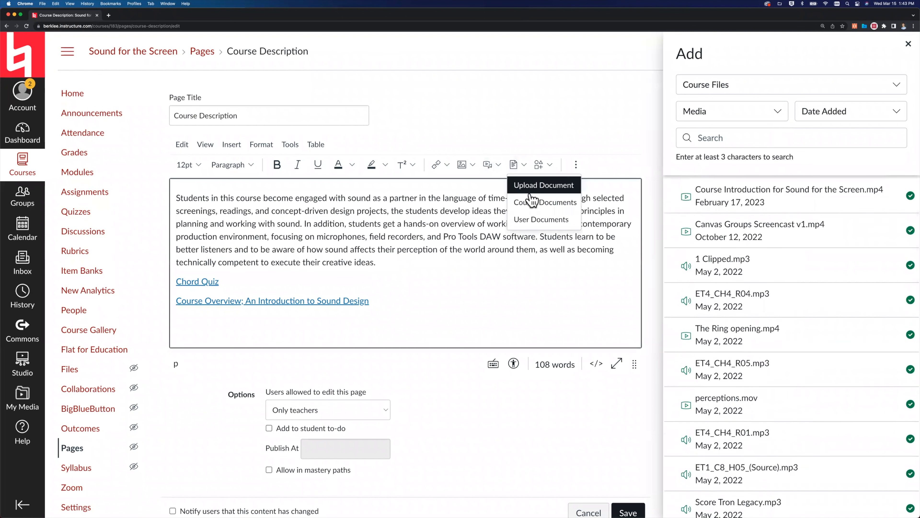
{"action": "left_click", "coordinate": [531, 201]}
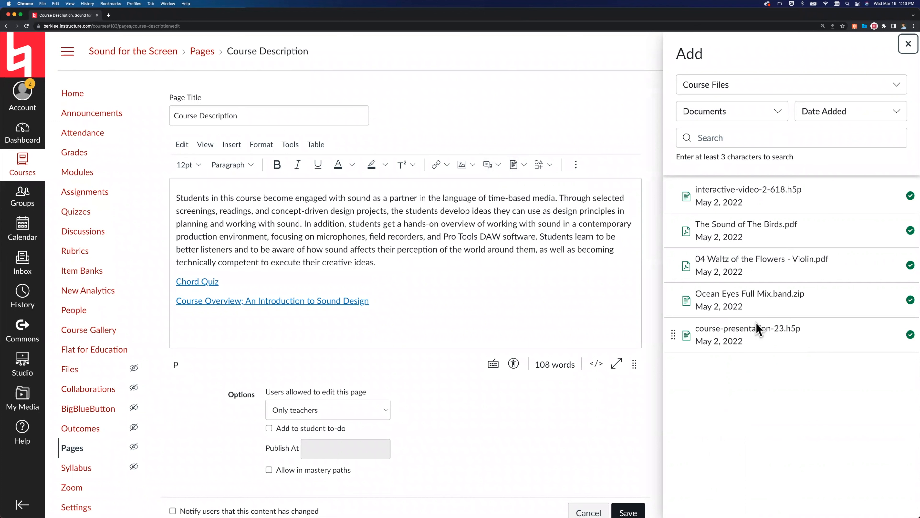
{"action": "left_click", "coordinate": [904, 50]}
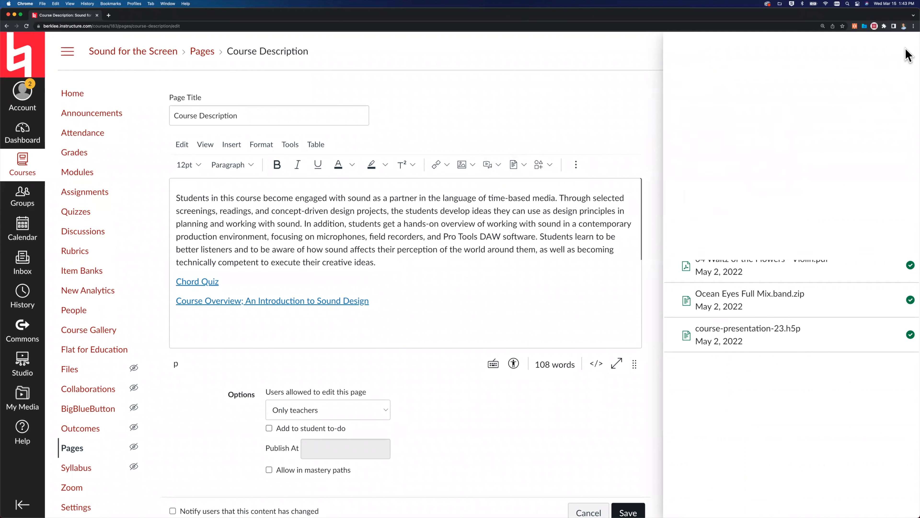
{"action": "left_click", "coordinate": [587, 319]}
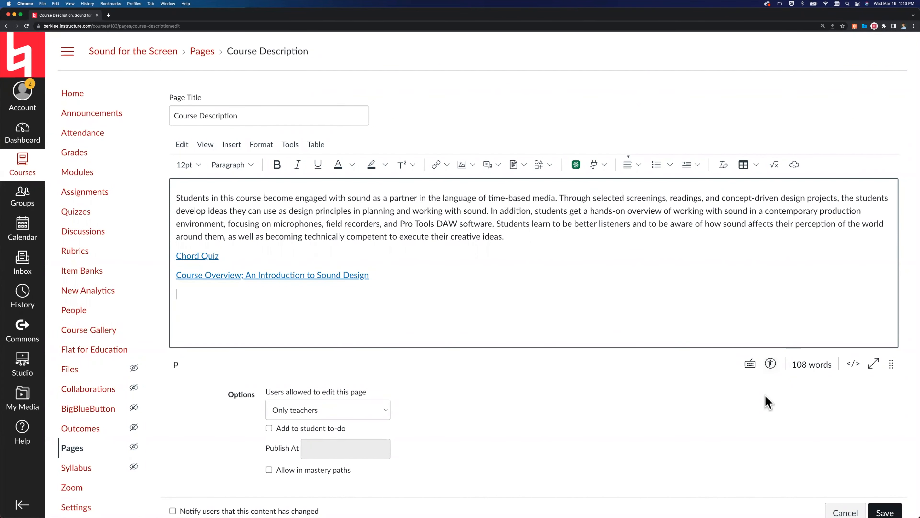
Cancel editing the Course Description page and discard its unsaved changes.
{"action": "scroll", "coordinate": [768, 401], "scroll_direction": "down", "scroll_amount": 2}
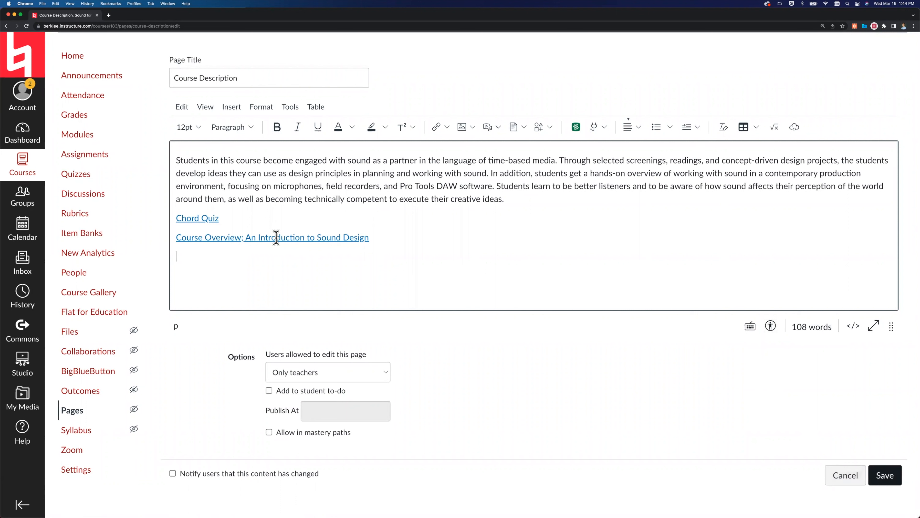
{"action": "left_click", "coordinate": [840, 475]}
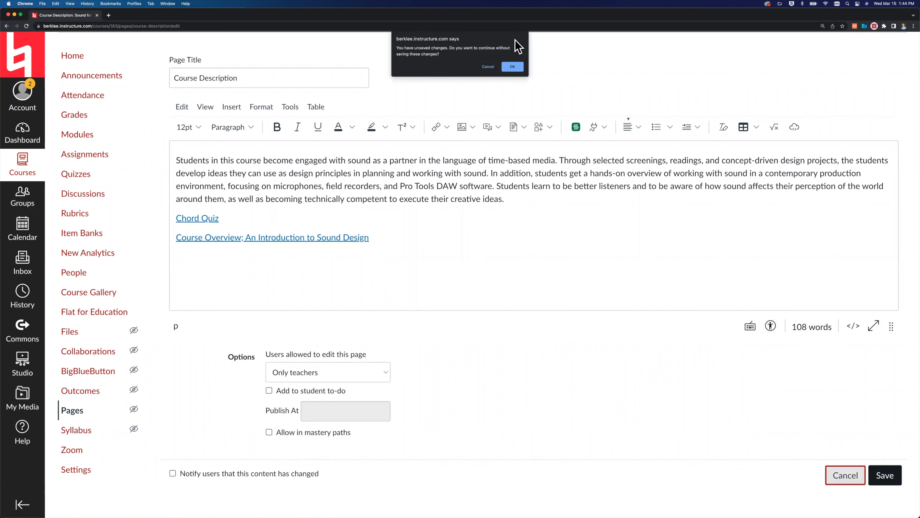
{"action": "left_click", "coordinate": [512, 67]}
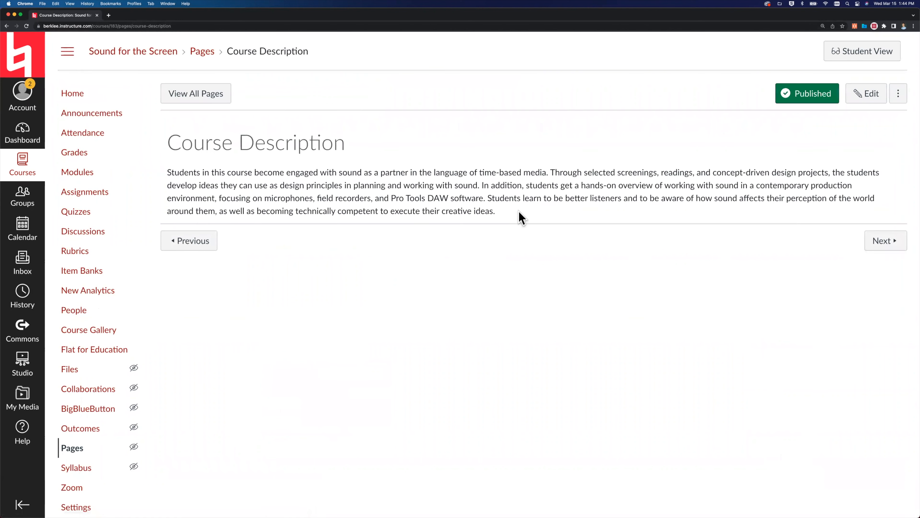
Open the Lesson 1 Homework assignment from the Course Overview module for editing and place the cursor in its empty description.
{"action": "left_click", "coordinate": [83, 175]}
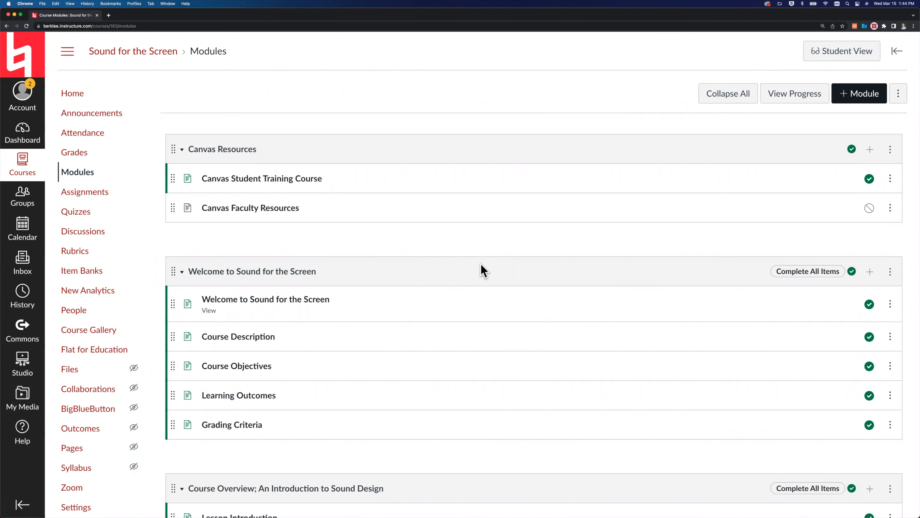
{"action": "scroll", "coordinate": [481, 264], "scroll_direction": "down", "scroll_amount": 6}
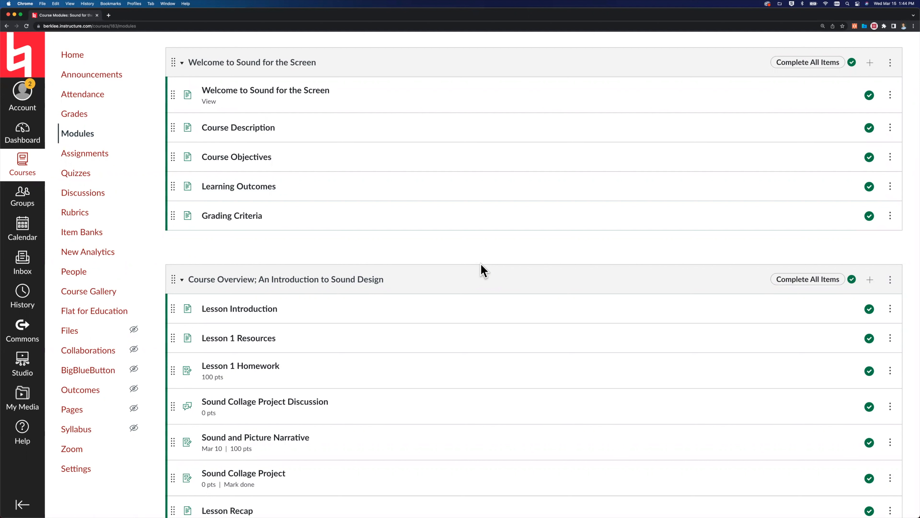
{"action": "scroll", "coordinate": [460, 302], "scroll_direction": "down", "scroll_amount": 1}
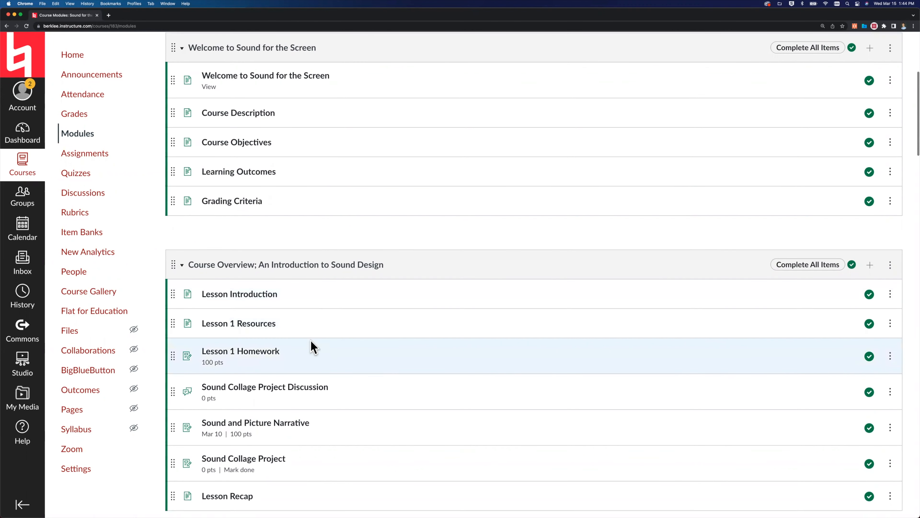
{"action": "left_click", "coordinate": [237, 352]}
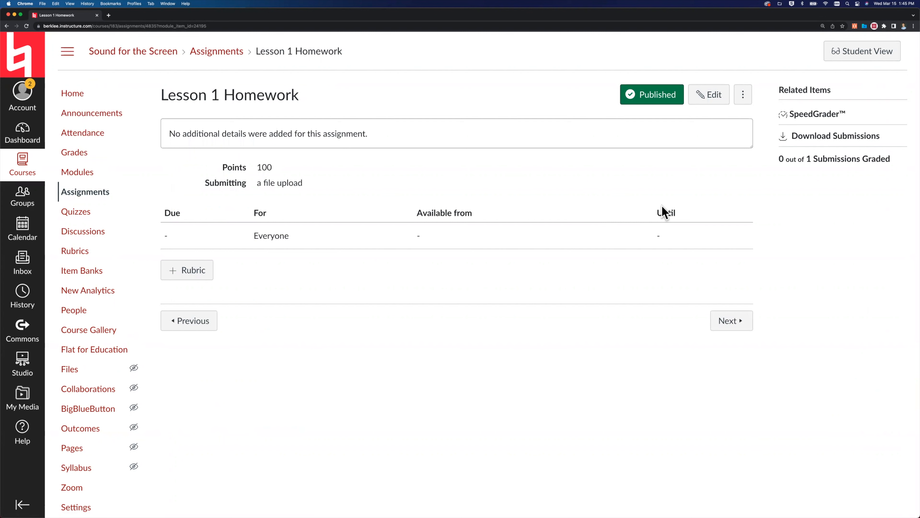
{"action": "left_click", "coordinate": [709, 103]}
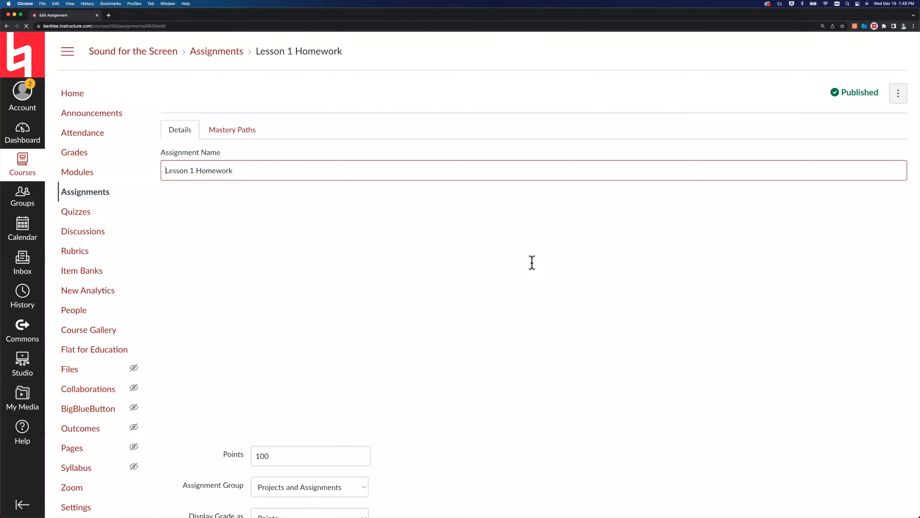
{"action": "left_click", "coordinate": [364, 242]}
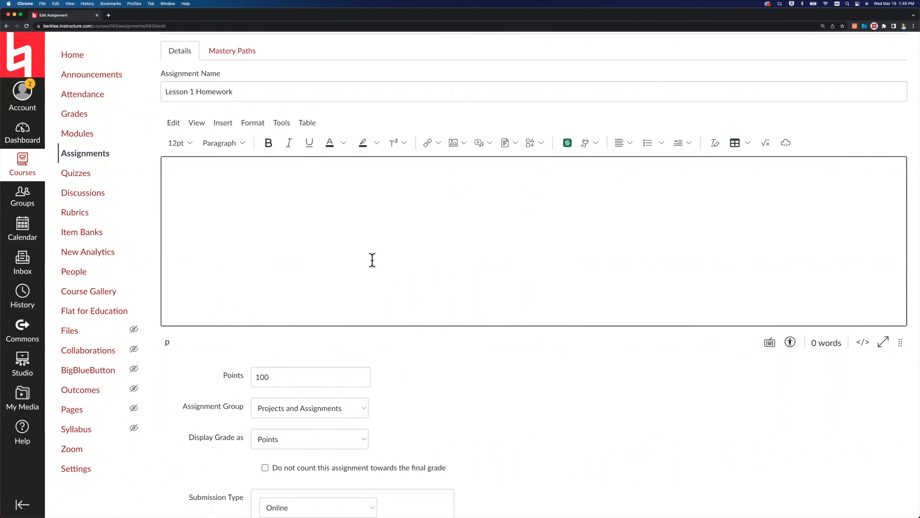
Review the Lesson 1 Homework settings for points, assignment group, submission type, attempts, plagiarism review, peer reviews and assignment dates.
{"action": "scroll", "coordinate": [350, 178], "scroll_direction": "down", "scroll_amount": 2}
{"action": "scroll", "coordinate": [546, 271], "scroll_direction": "down", "scroll_amount": 6}
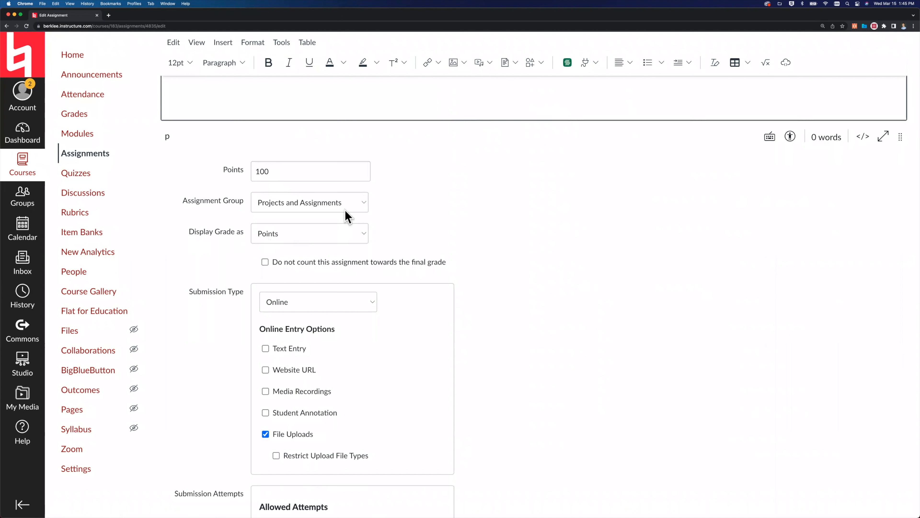
{"action": "triple_click", "coordinate": [187, 204]}
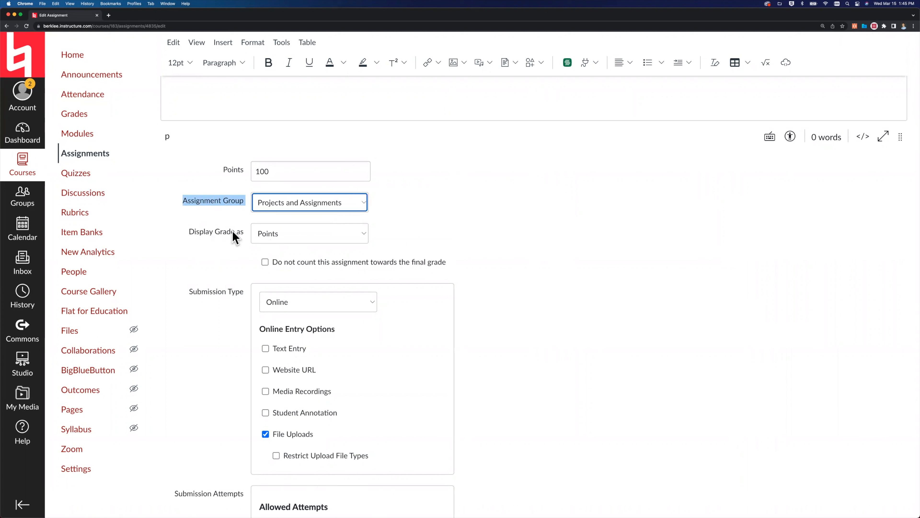
{"action": "left_click", "coordinate": [212, 296]}
{"action": "scroll", "coordinate": [212, 298], "scroll_direction": "down", "scroll_amount": 3}
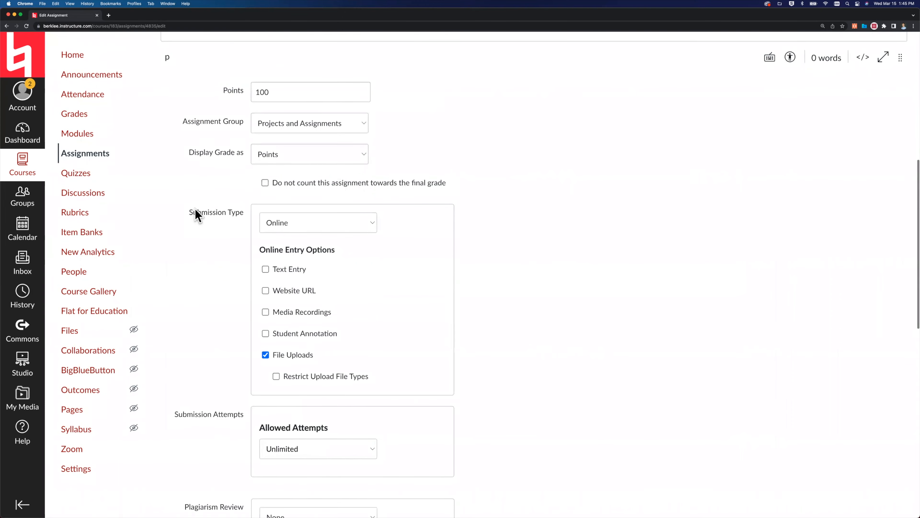
{"action": "scroll", "coordinate": [195, 209], "scroll_direction": "down", "scroll_amount": 4}
{"action": "scroll", "coordinate": [196, 214], "scroll_direction": "down", "scroll_amount": 9}
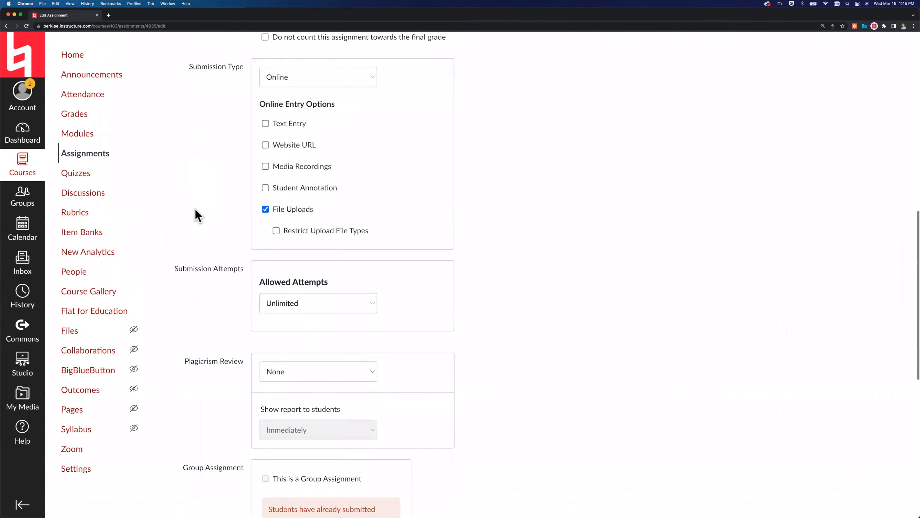
{"action": "scroll", "coordinate": [198, 215], "scroll_direction": "down", "scroll_amount": 5}
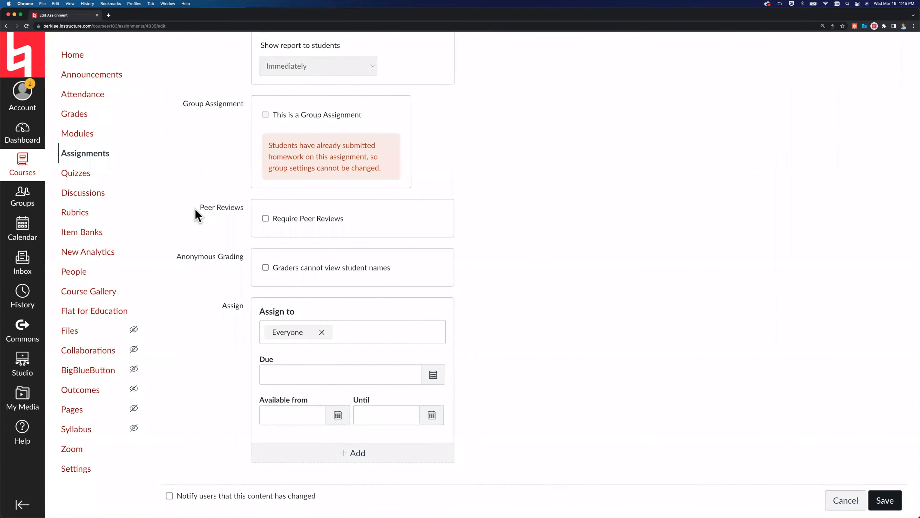
Go back over the Lesson 1 Homework settings and cancel editing the assignment without saving.
{"action": "scroll", "coordinate": [197, 215], "scroll_direction": "up", "scroll_amount": 20}
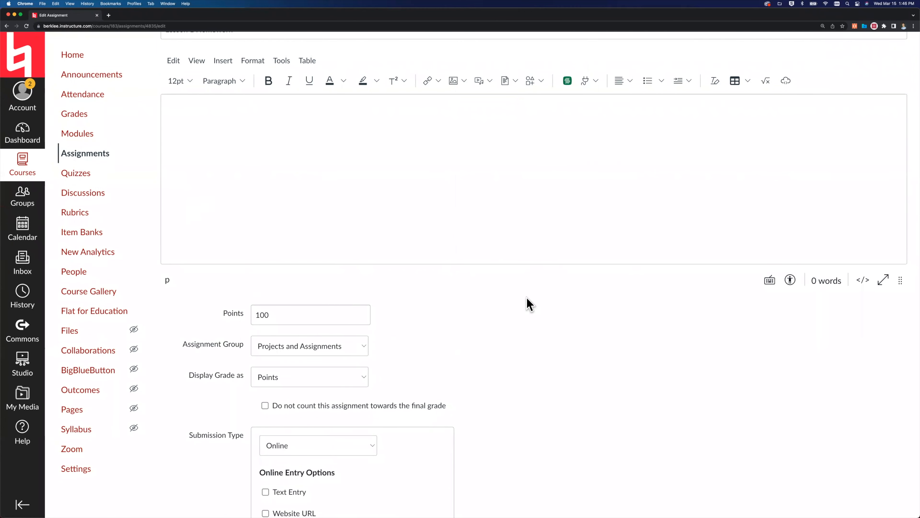
{"action": "scroll", "coordinate": [692, 405], "scroll_direction": "down", "scroll_amount": 18}
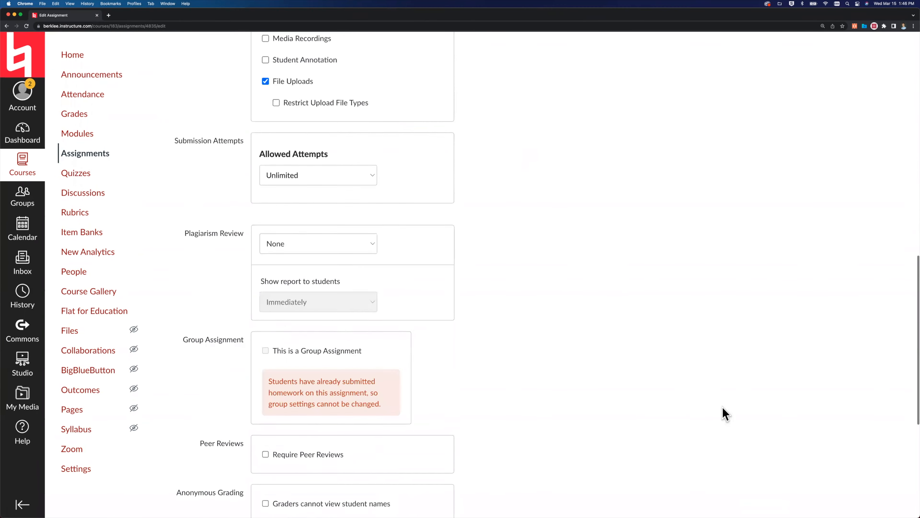
{"action": "scroll", "coordinate": [793, 446], "scroll_direction": "down", "scroll_amount": 8}
{"action": "left_click", "coordinate": [844, 471]}
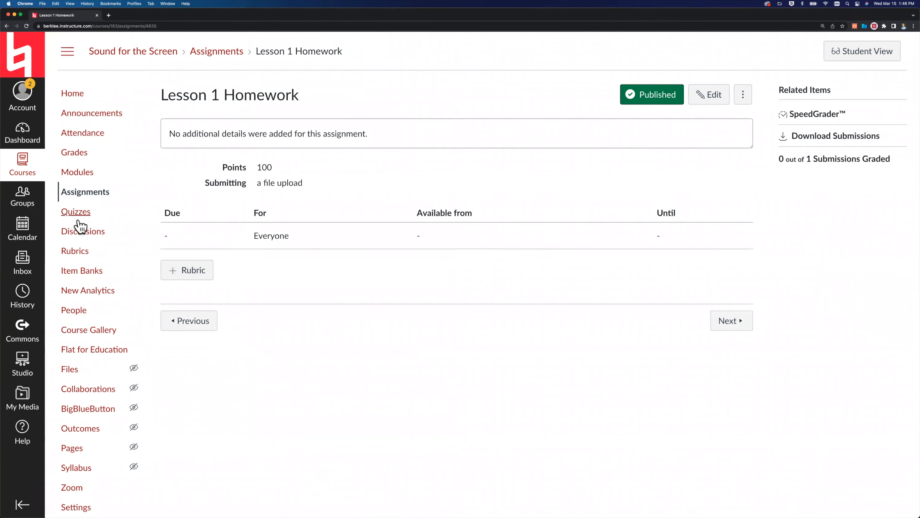
Open Quiz 1 from the Characteristics of Sound and Studio Technology module for editing.
{"action": "left_click", "coordinate": [83, 173]}
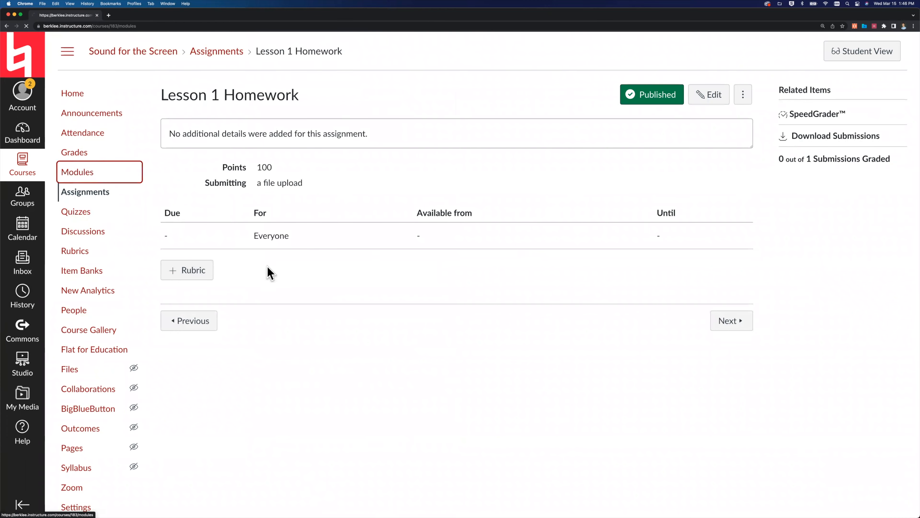
{"action": "scroll", "coordinate": [261, 312], "scroll_direction": "down", "scroll_amount": 10}
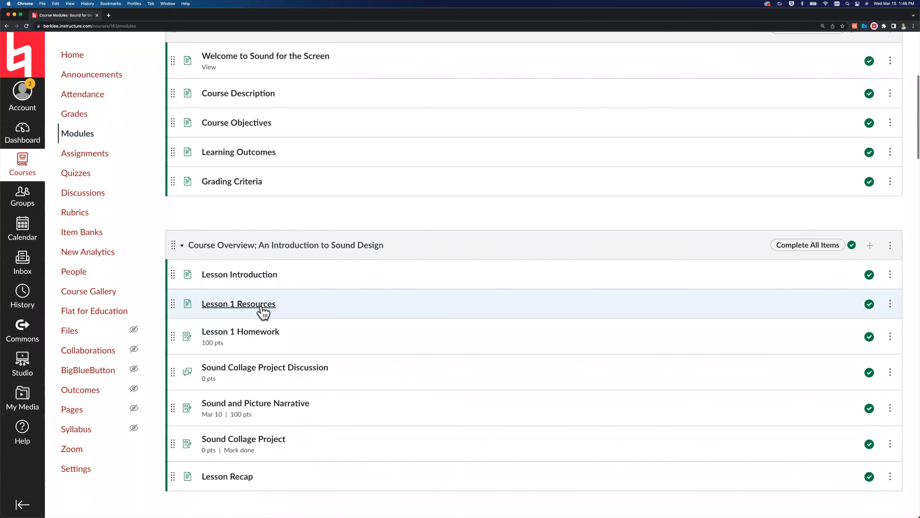
{"action": "scroll", "coordinate": [261, 311], "scroll_direction": "down", "scroll_amount": 8}
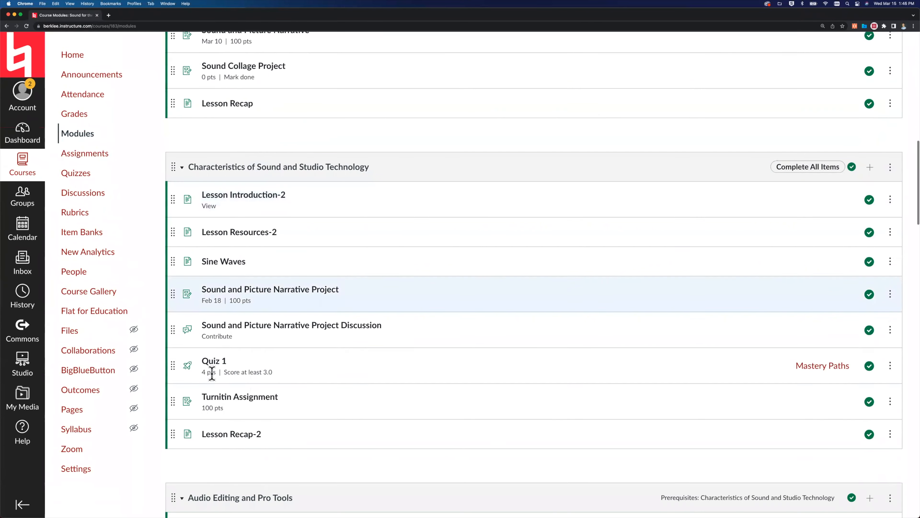
{"action": "left_click", "coordinate": [208, 365]}
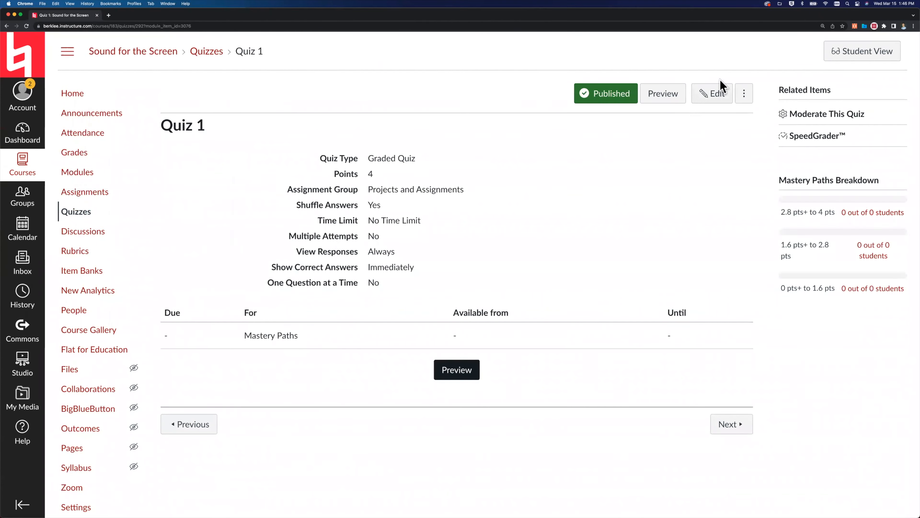
{"action": "left_click", "coordinate": [715, 96]}
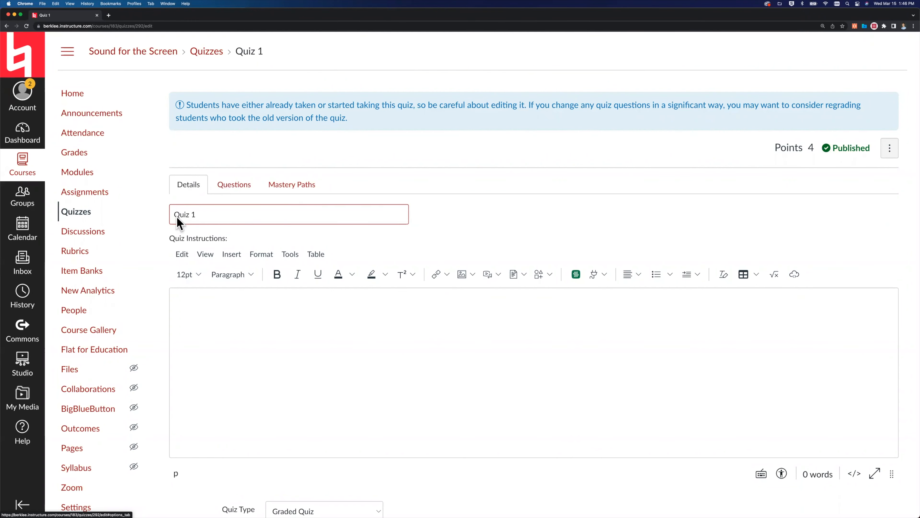
Review the details of Quiz 1, including quiz type, answer options, restrictions and assignment dates.
{"action": "scroll", "coordinate": [171, 242], "scroll_direction": "down", "scroll_amount": 3}
{"action": "scroll", "coordinate": [171, 242], "scroll_direction": "down", "scroll_amount": 8}
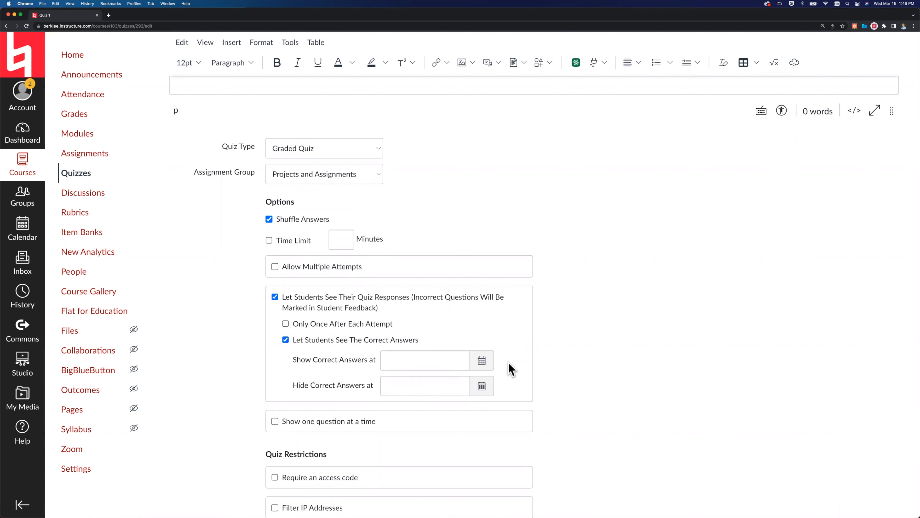
{"action": "scroll", "coordinate": [511, 369], "scroll_direction": "down", "scroll_amount": 5}
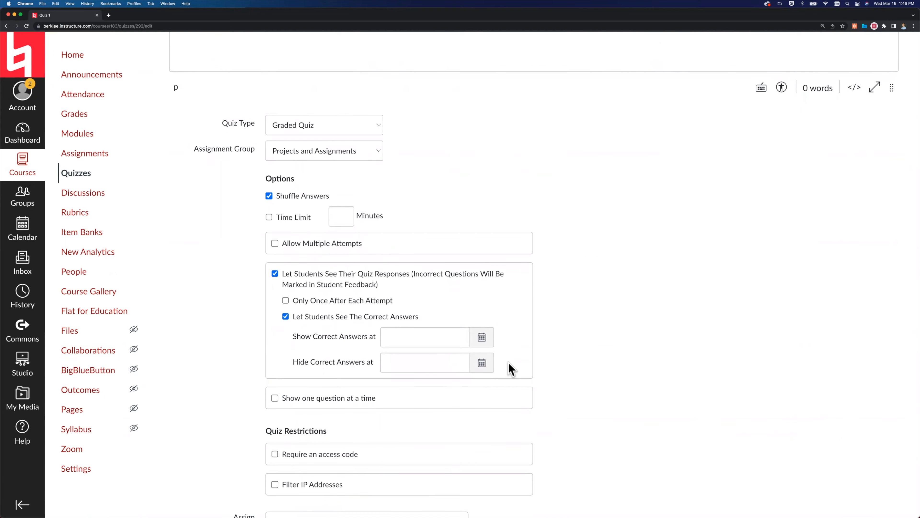
{"action": "scroll", "coordinate": [511, 369], "scroll_direction": "down", "scroll_amount": 9}
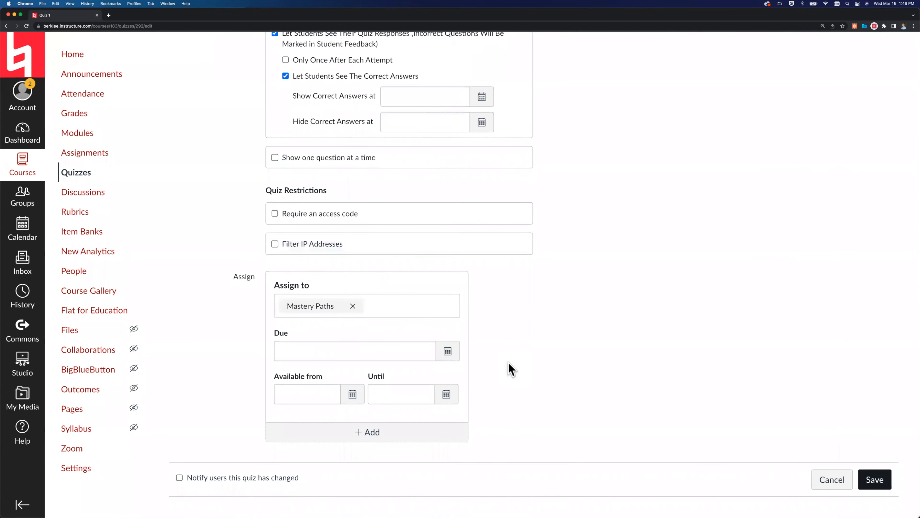
{"action": "scroll", "coordinate": [511, 369], "scroll_direction": "up", "scroll_amount": 15}
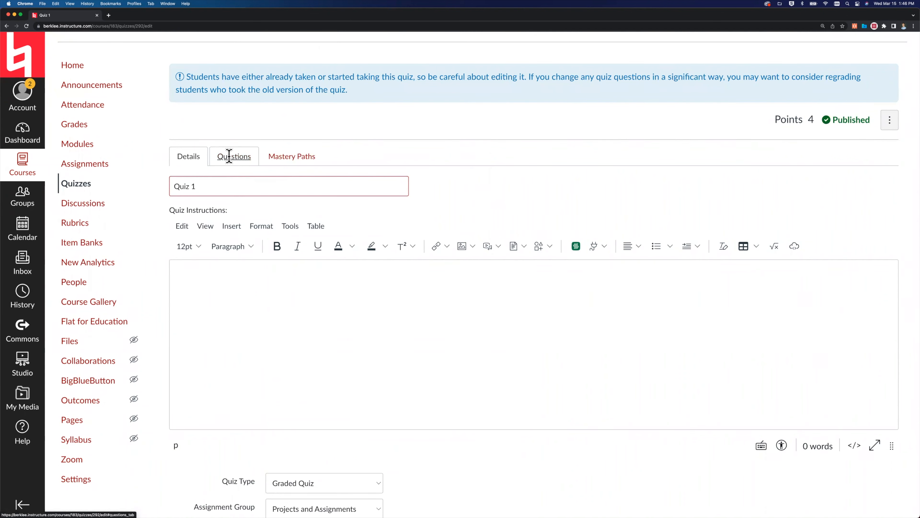
Open question Q1 of Quiz 1 for editing, review its text and possible answers, and cancel the question edit.
{"action": "left_click", "coordinate": [232, 160]}
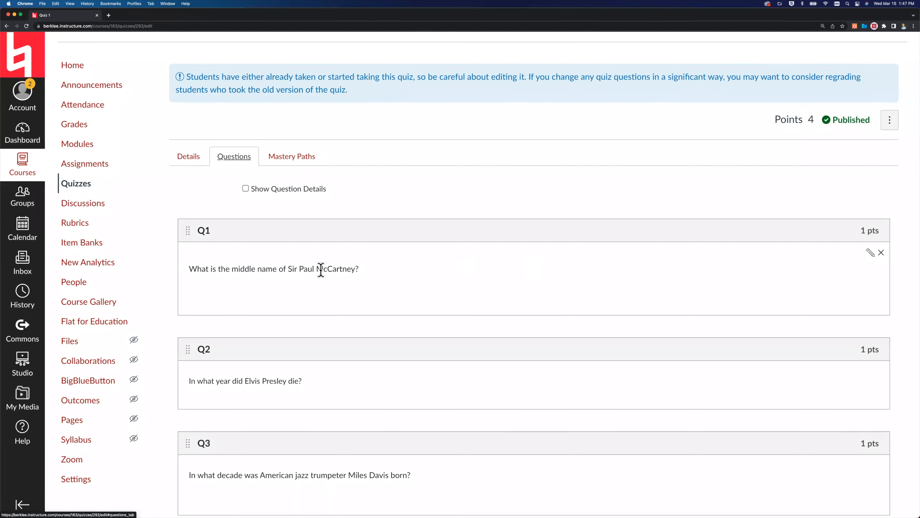
{"action": "left_click", "coordinate": [868, 252]}
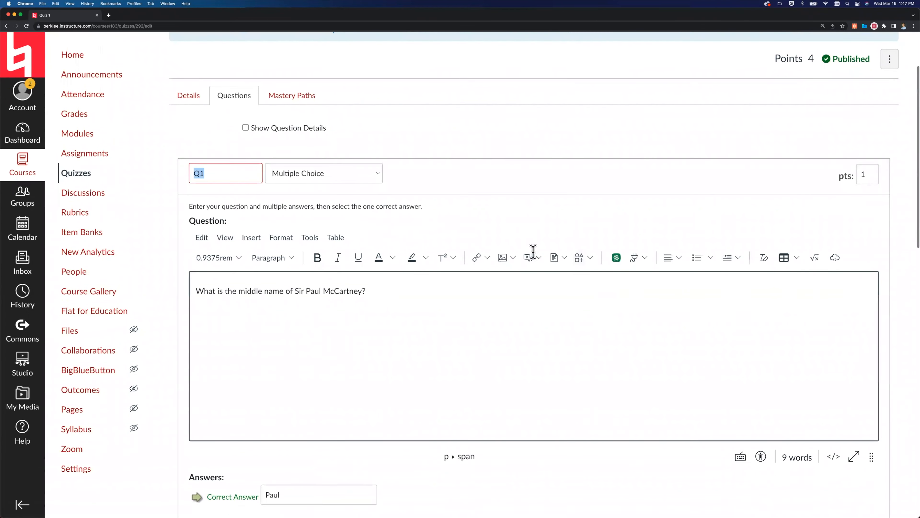
{"action": "scroll", "coordinate": [484, 301], "scroll_direction": "down", "scroll_amount": 5}
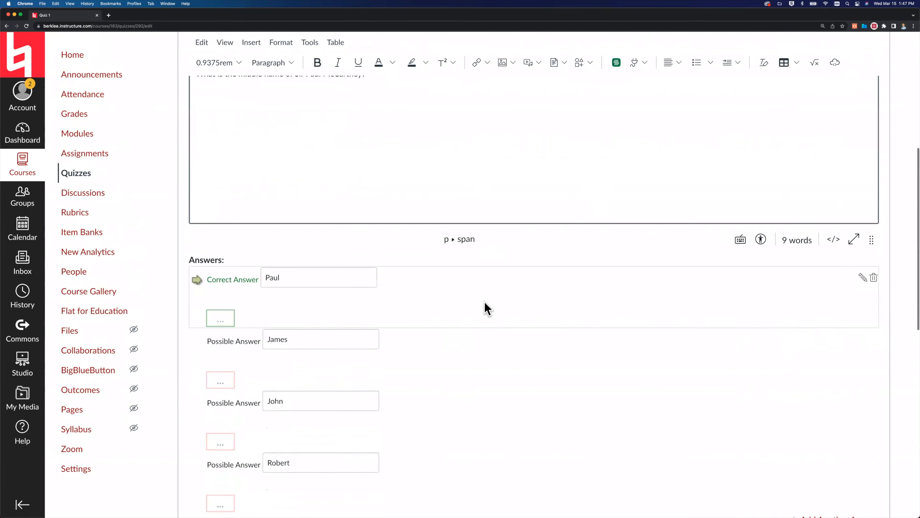
{"action": "scroll", "coordinate": [484, 308], "scroll_direction": "down", "scroll_amount": 3}
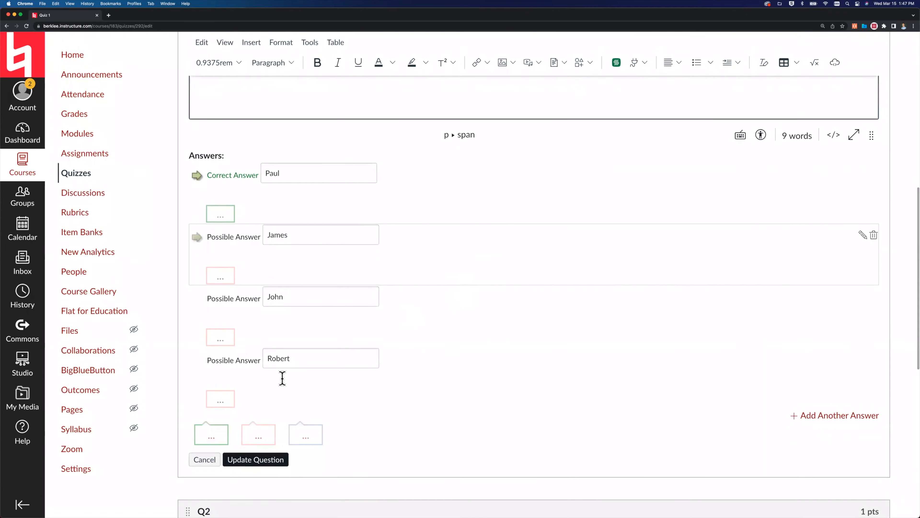
{"action": "left_click", "coordinate": [203, 459]}
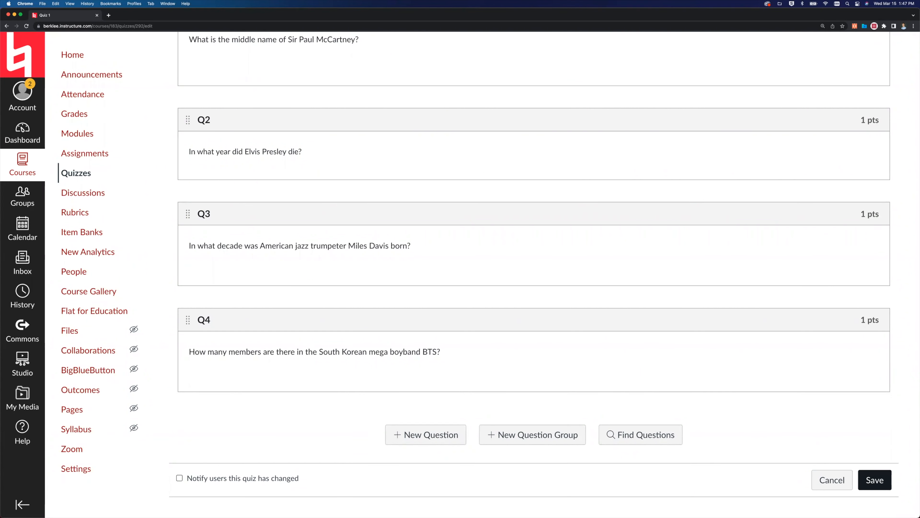
Return to the course modules and start adding an assignment item to the Course Overview; An Introduction to Sound Design module.
{"action": "left_click", "coordinate": [96, 136]}
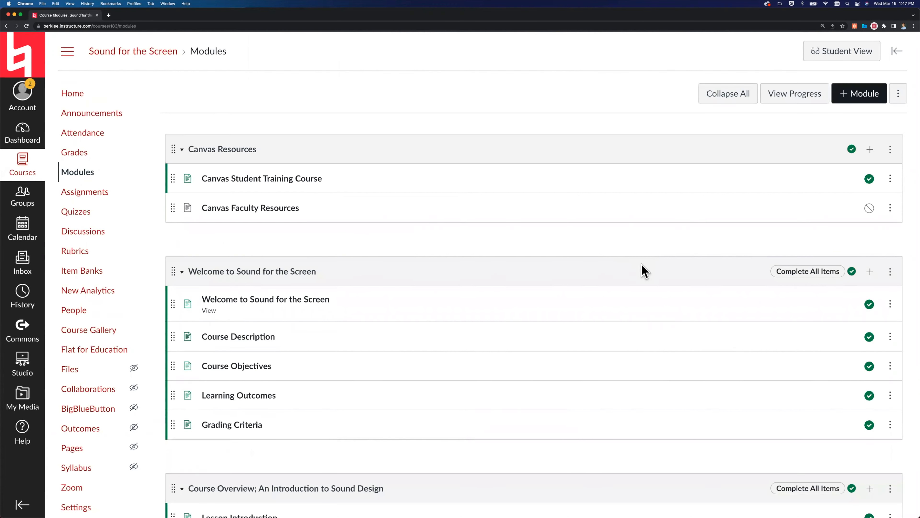
{"action": "scroll", "coordinate": [641, 270], "scroll_direction": "down", "scroll_amount": 5}
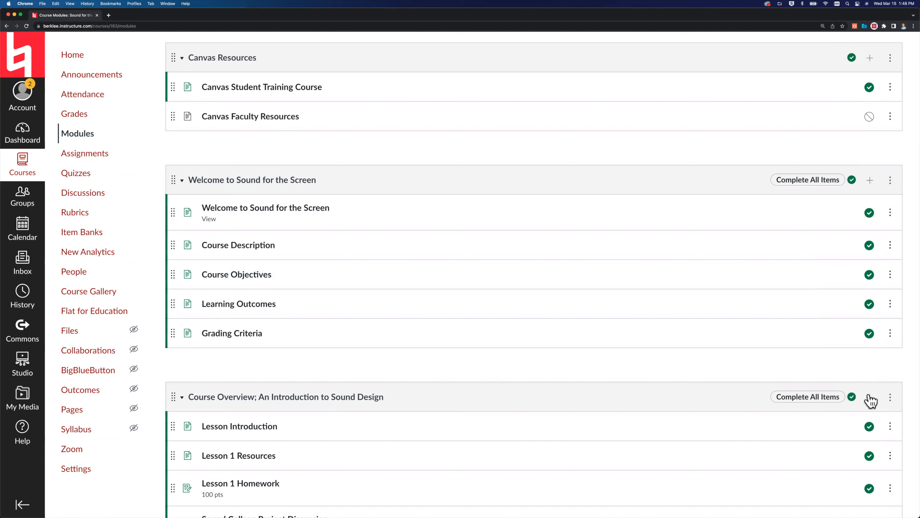
{"action": "scroll", "coordinate": [871, 401], "scroll_direction": "down", "scroll_amount": 3}
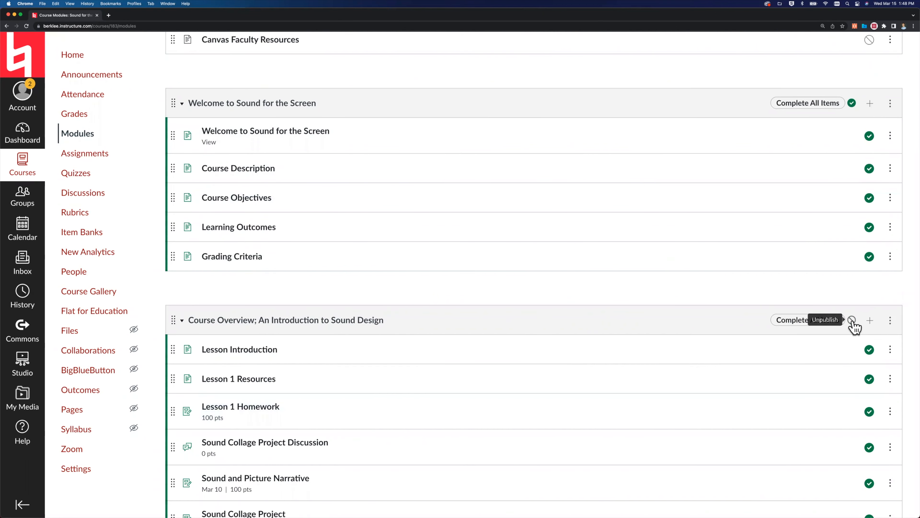
{"action": "left_click", "coordinate": [870, 320]}
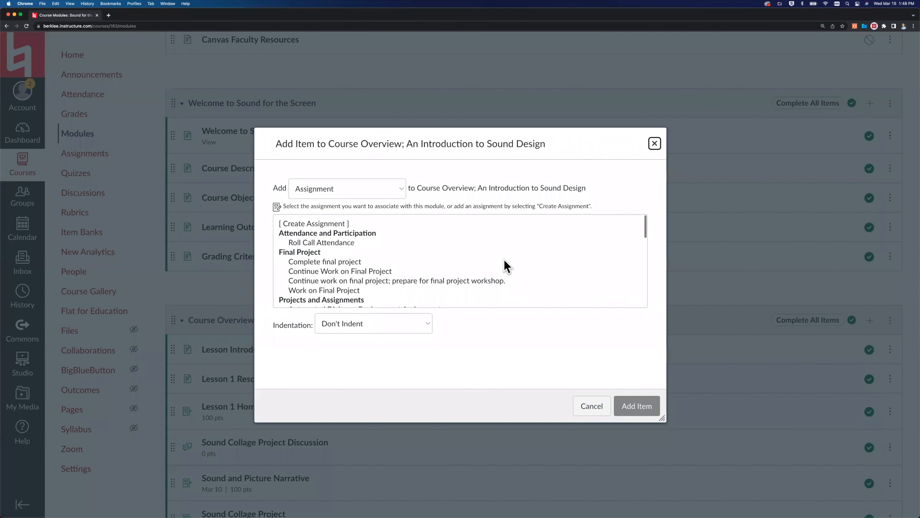
{"action": "left_click", "coordinate": [356, 195]}
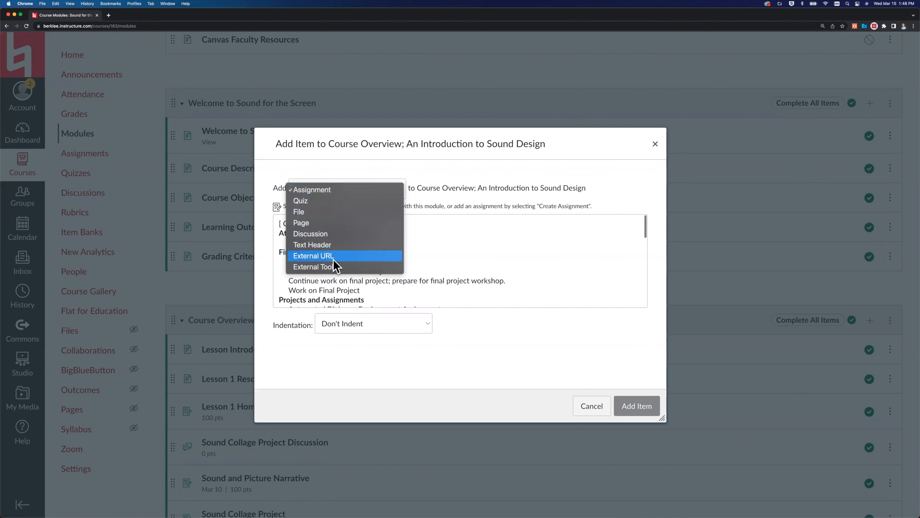
{"action": "left_click", "coordinate": [317, 191]}
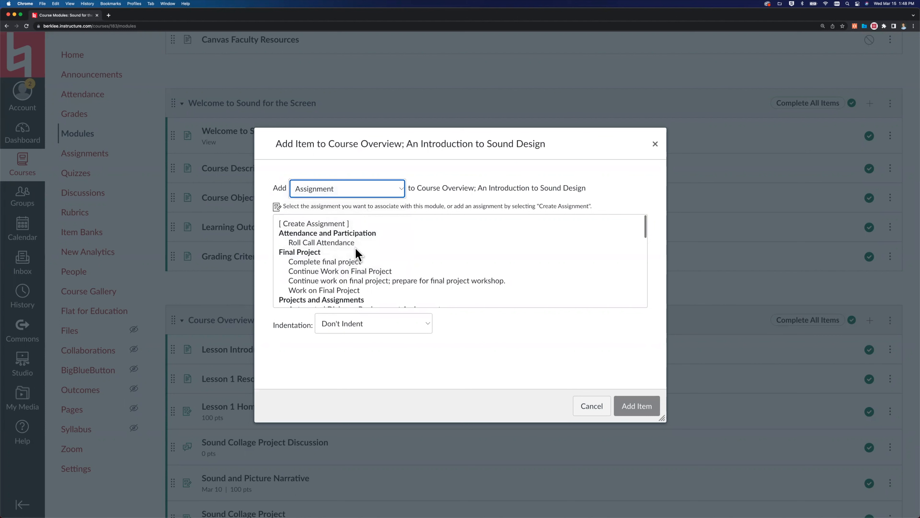
Browse the existing assignments that can be added to the Course Overview module.
{"action": "scroll", "coordinate": [356, 250], "scroll_direction": "down", "scroll_amount": 5}
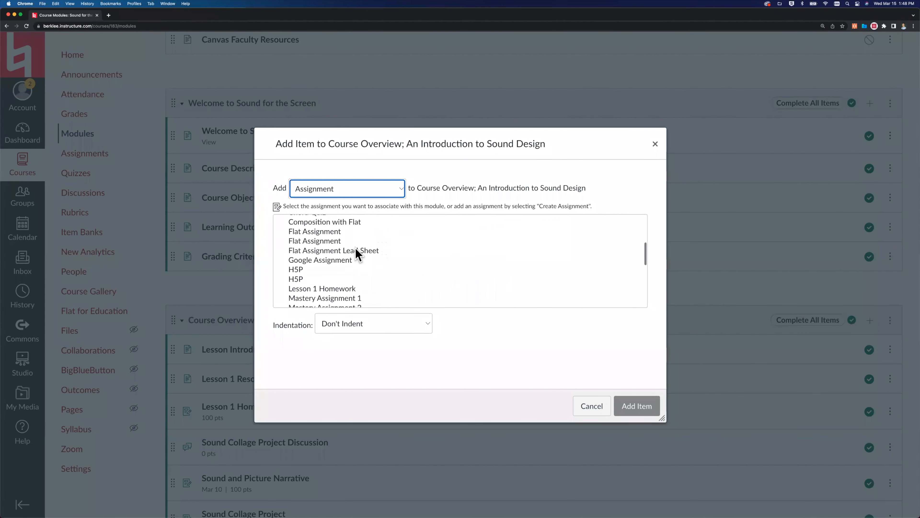
{"action": "scroll", "coordinate": [358, 253], "scroll_direction": "up", "scroll_amount": 5}
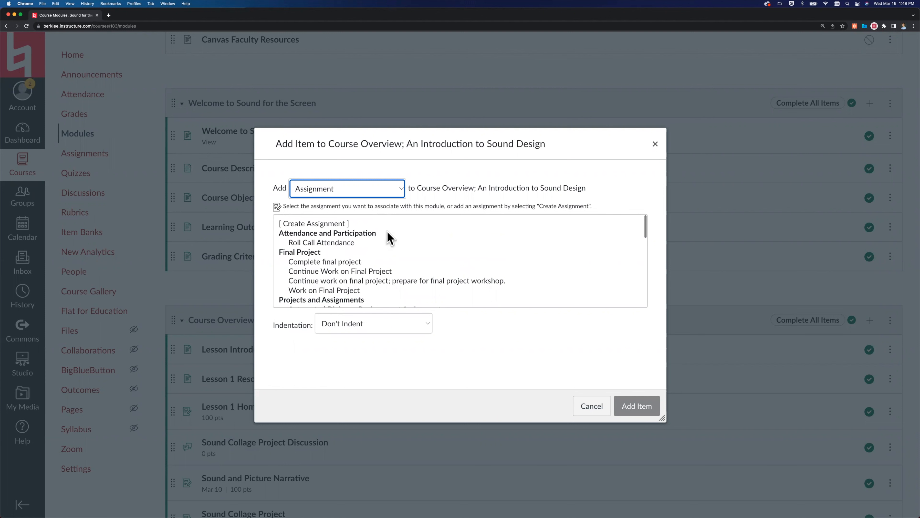
{"action": "scroll", "coordinate": [399, 281], "scroll_direction": "down", "scroll_amount": 2}
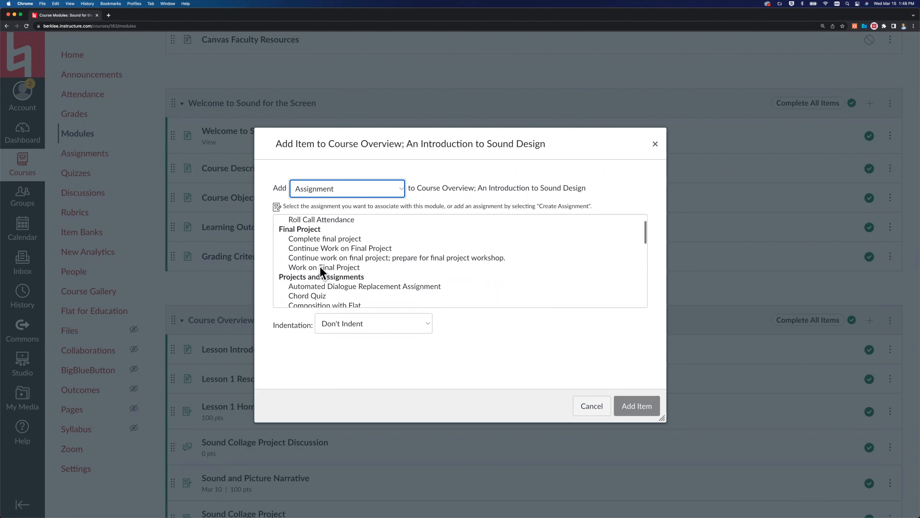
{"action": "scroll", "coordinate": [320, 268], "scroll_direction": "up", "scroll_amount": 2}
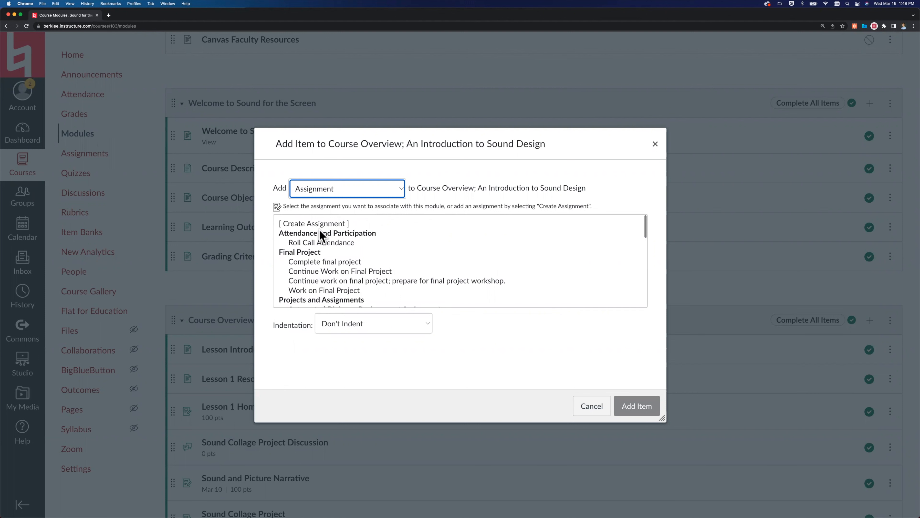
Create a new assignment named HW 1 and add it to the Course Overview; An Introduction to Sound Design module.
{"action": "left_click", "coordinate": [304, 224]}
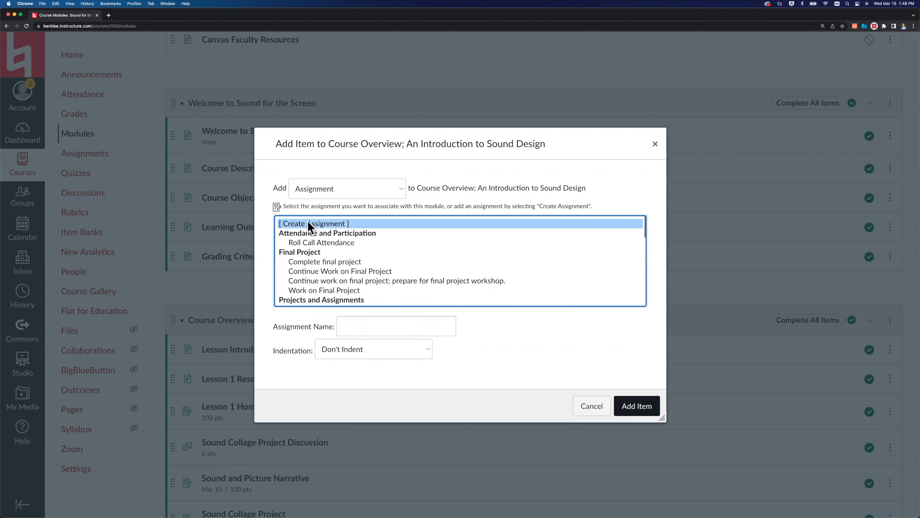
{"action": "left_click", "coordinate": [355, 327]}
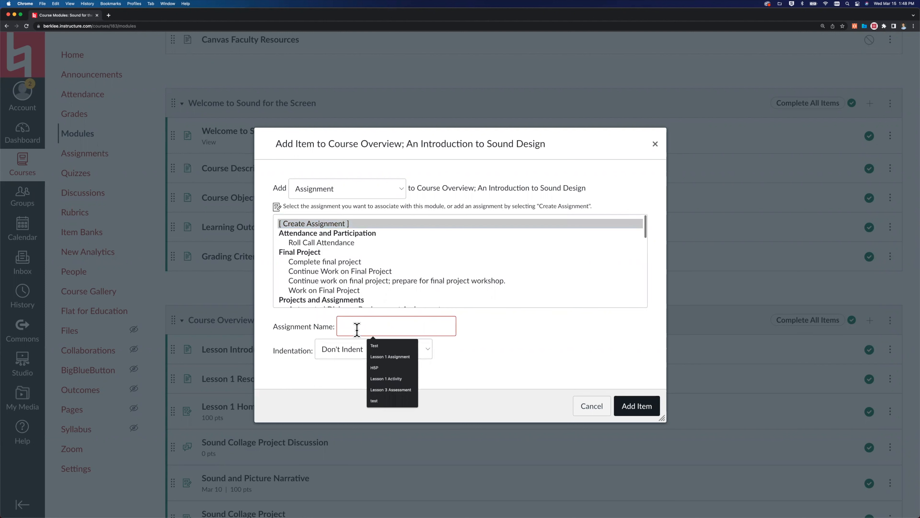
{"action": "type", "text": "HW 1"}
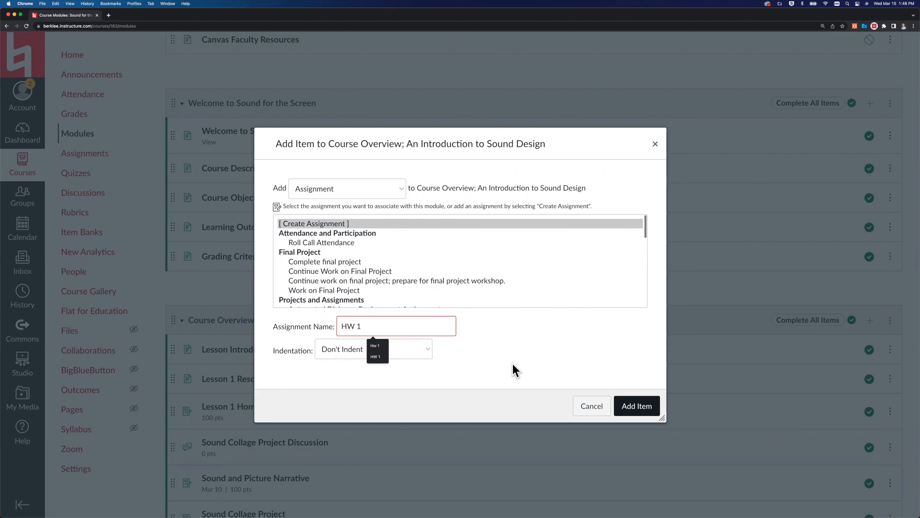
{"action": "left_click", "coordinate": [512, 363]}
{"action": "left_click", "coordinate": [636, 406]}
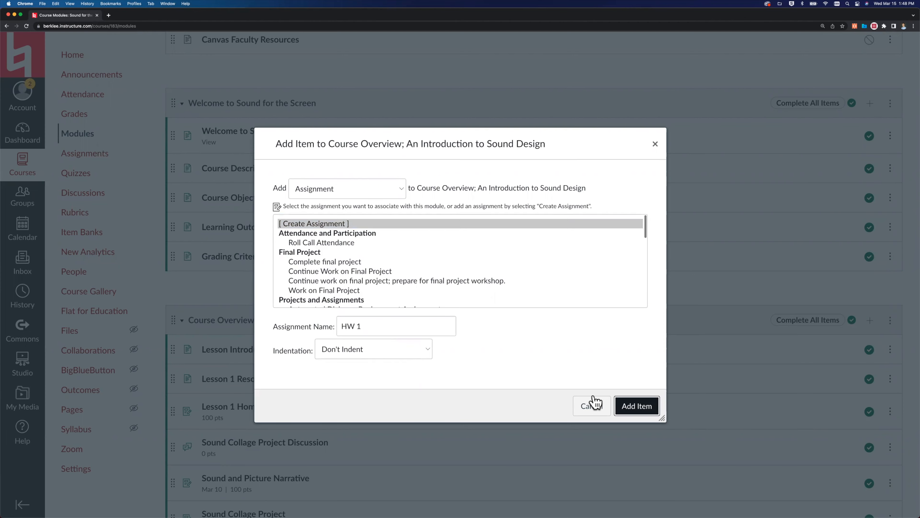
Open the new HW 1 assignment from the module for editing and set its points to 100.
{"action": "scroll", "coordinate": [532, 391], "scroll_direction": "down", "scroll_amount": 3}
{"action": "scroll", "coordinate": [532, 390], "scroll_direction": "down", "scroll_amount": 3}
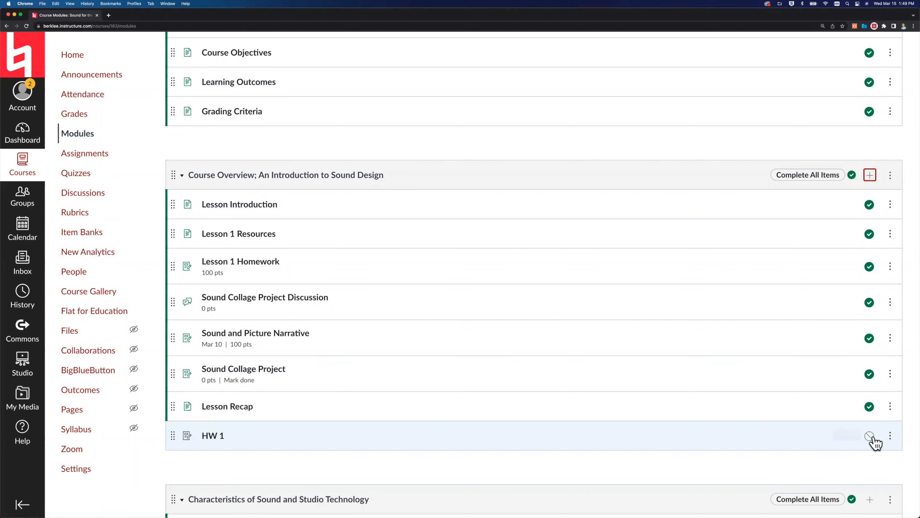
{"action": "left_click", "coordinate": [209, 438]}
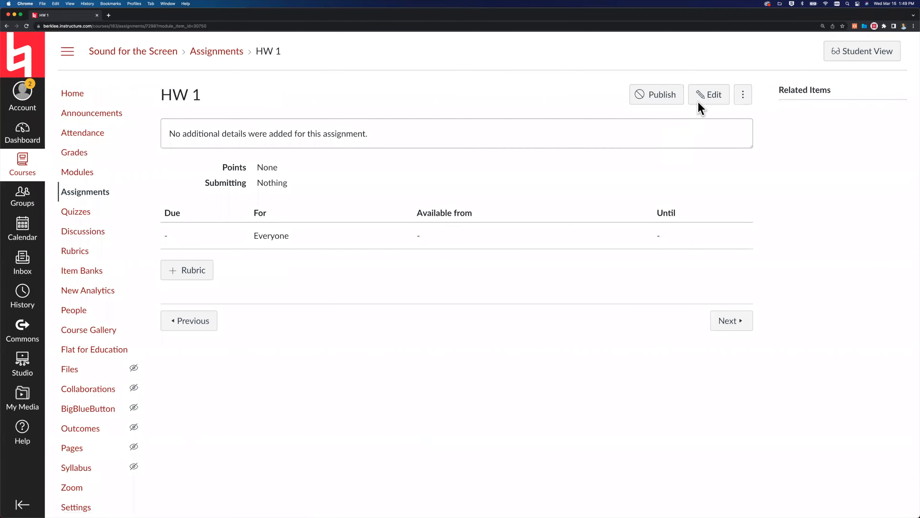
{"action": "left_click", "coordinate": [701, 104]}
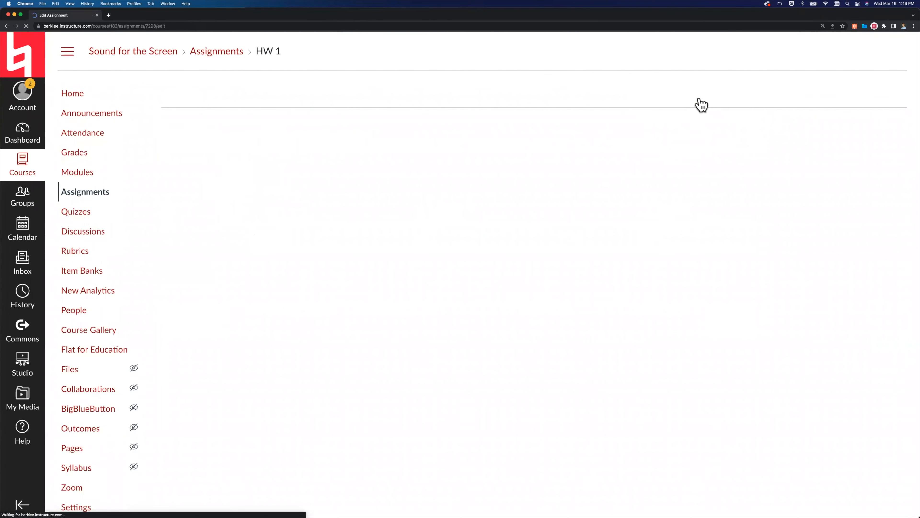
{"action": "scroll", "coordinate": [269, 284], "scroll_direction": "down", "scroll_amount": 5}
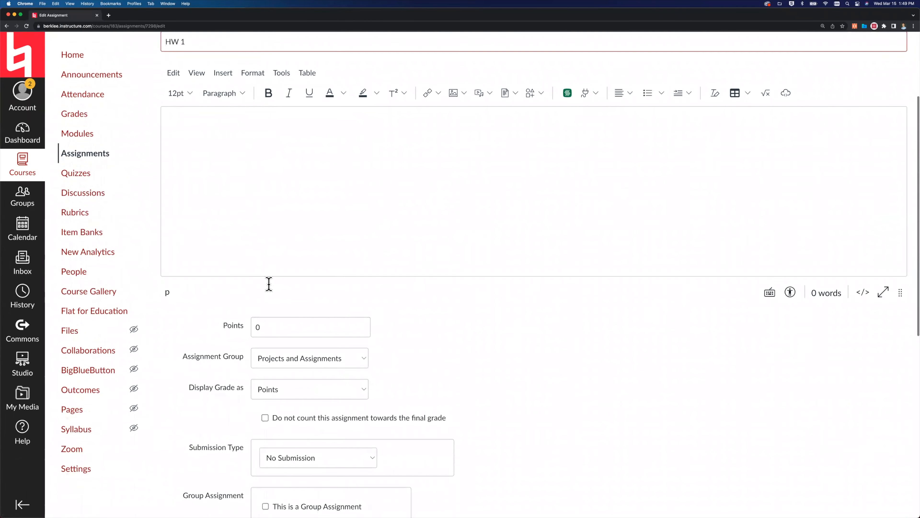
{"action": "left_click", "coordinate": [266, 279]}
{"action": "type", "text": "10"}
{"action": "key", "text": "Tab"}
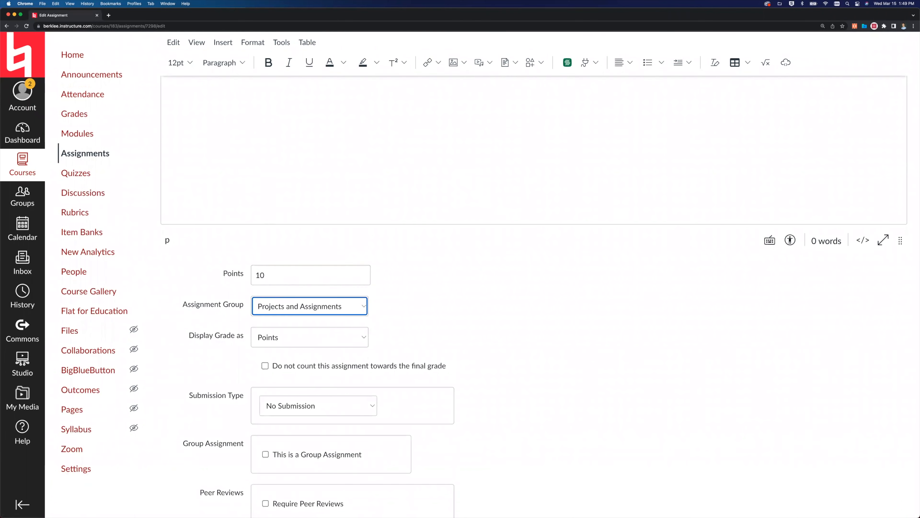
{"action": "left_click", "coordinate": [274, 278]}
{"action": "type", "text": "0"}
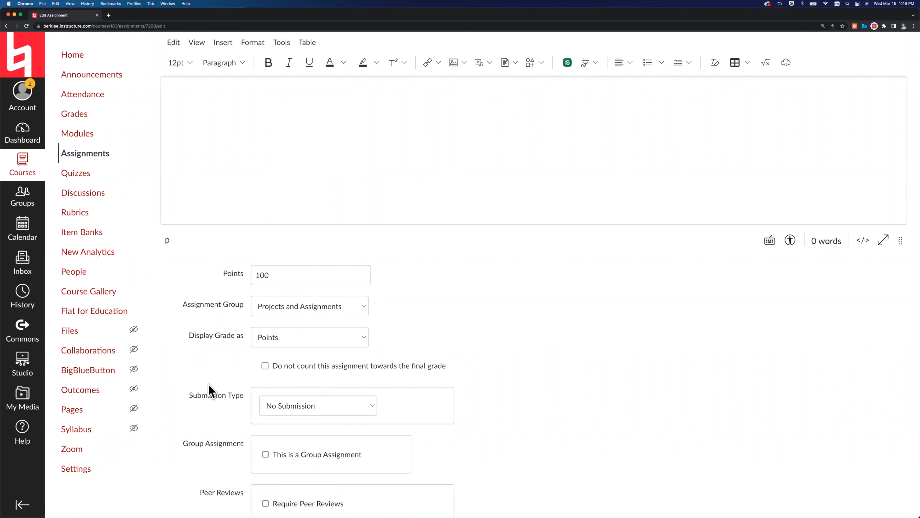
Try the On Paper submission type for HW 1 and switch it to Online.
{"action": "scroll", "coordinate": [208, 385], "scroll_direction": "down", "scroll_amount": 3}
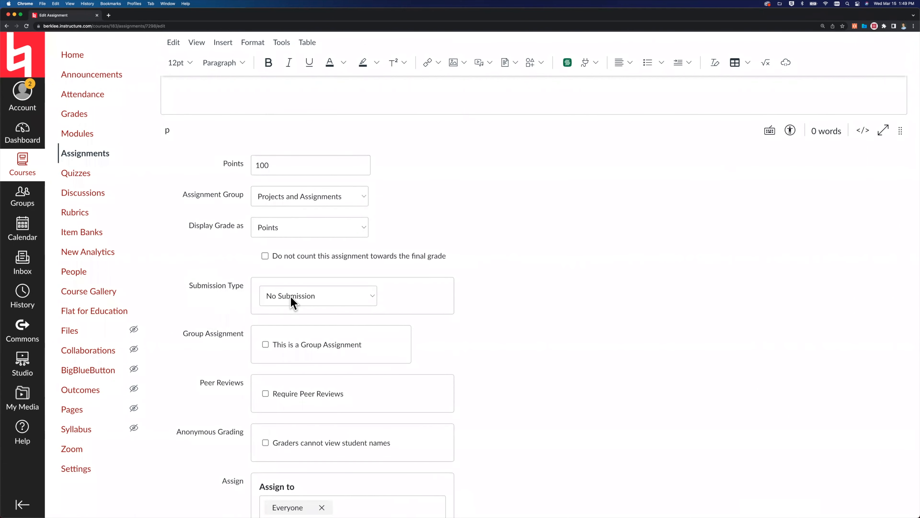
{"action": "left_click", "coordinate": [323, 298]}
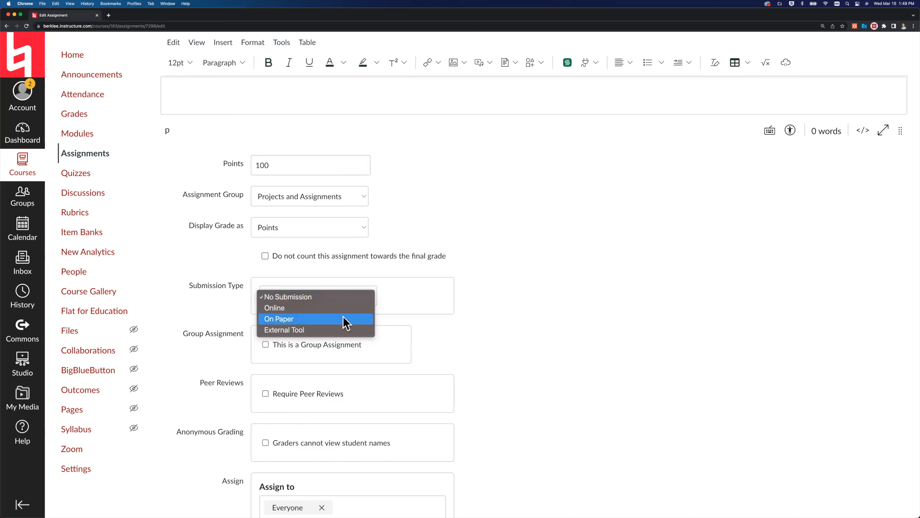
{"action": "left_click", "coordinate": [295, 320]}
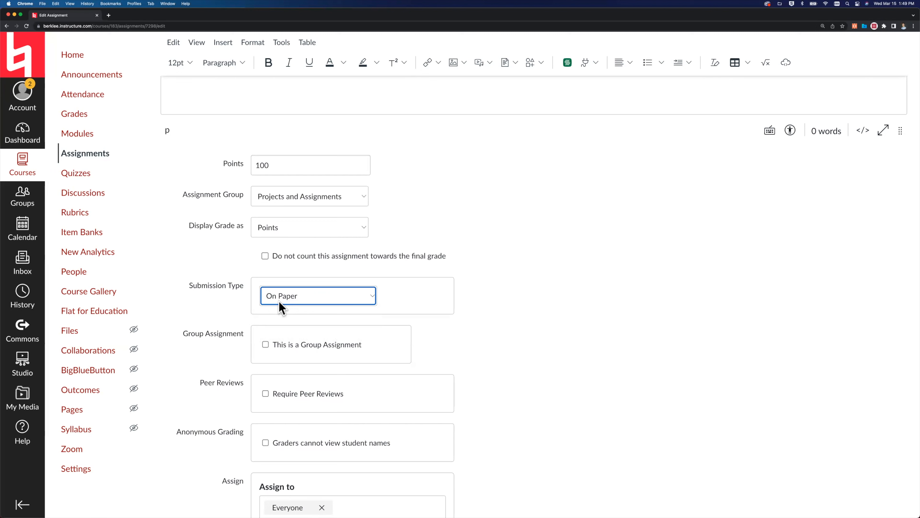
{"action": "left_click", "coordinate": [281, 307]}
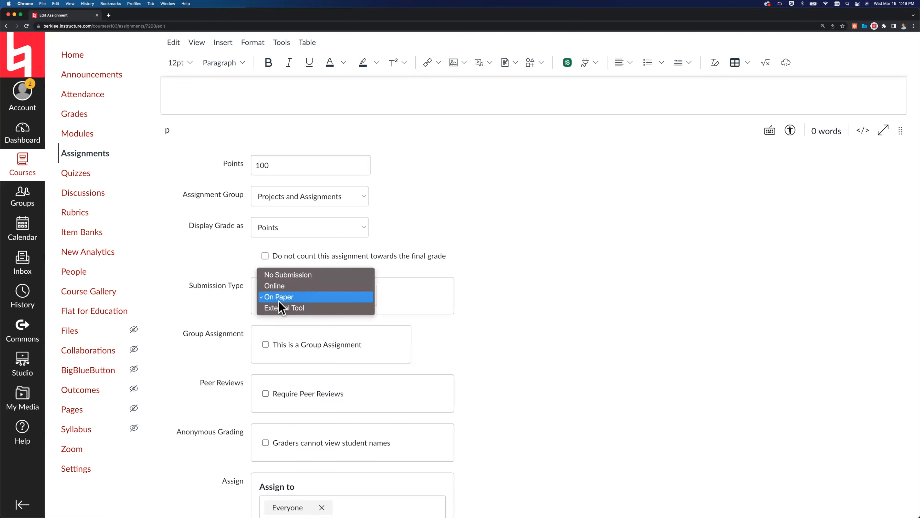
{"action": "left_click", "coordinate": [292, 286]}
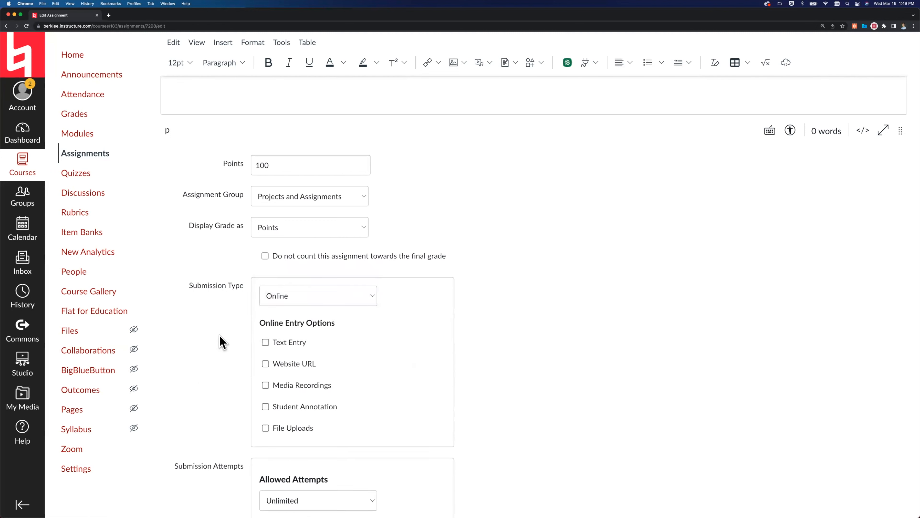
Enable File Uploads among the online entry options and clear it again.
{"action": "scroll", "coordinate": [220, 396], "scroll_direction": "down", "scroll_amount": 3}
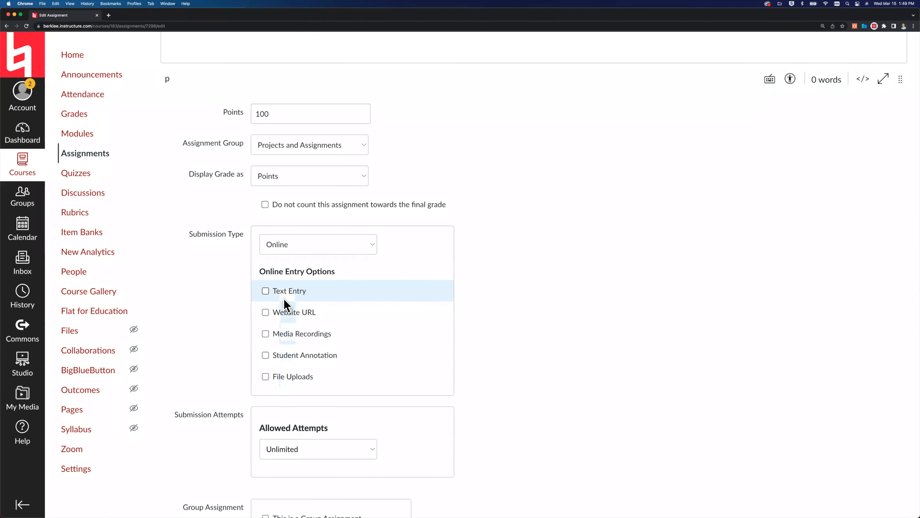
{"action": "left_click", "coordinate": [265, 377]}
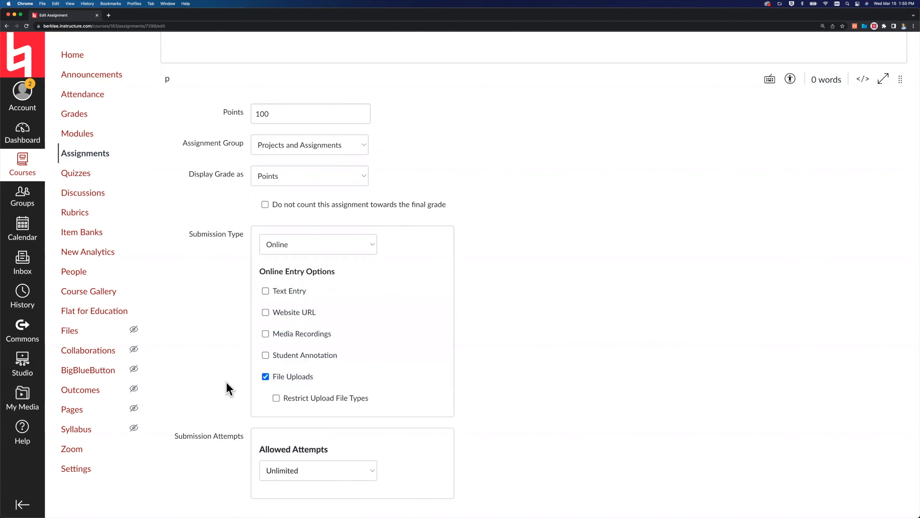
{"action": "left_click", "coordinate": [265, 376]}
Add a second Assign to section for an individual student, and cancel the HW 1 edit without saving.
{"action": "scroll", "coordinate": [232, 402], "scroll_direction": "down", "scroll_amount": 8}
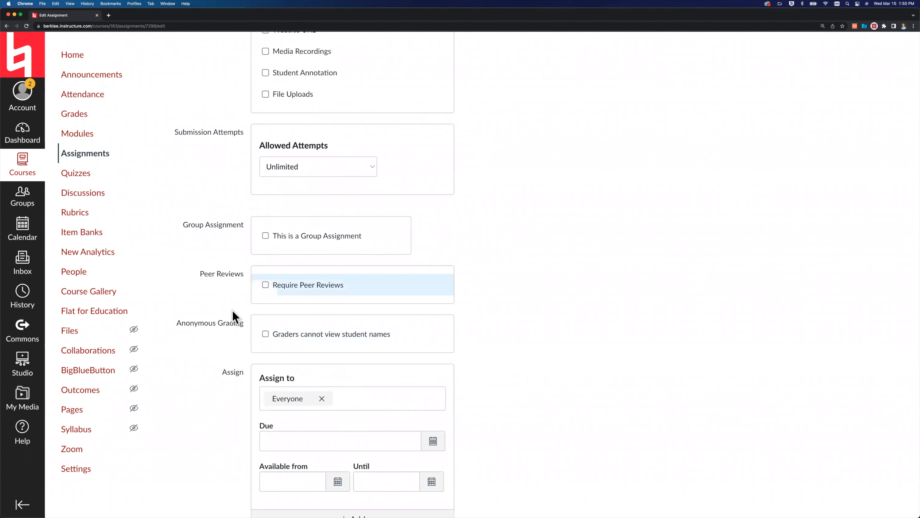
{"action": "scroll", "coordinate": [234, 315], "scroll_direction": "down", "scroll_amount": 1}
{"action": "scroll", "coordinate": [235, 317], "scroll_direction": "down", "scroll_amount": 2}
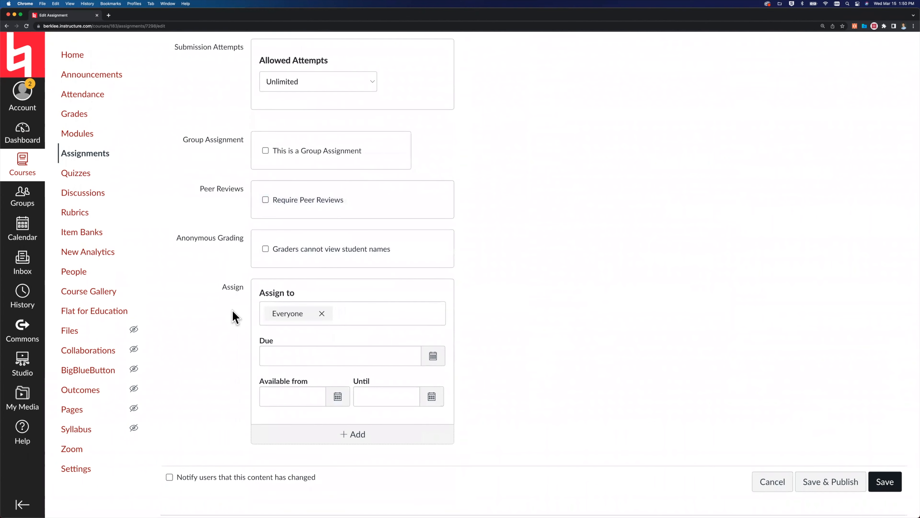
{"action": "scroll", "coordinate": [234, 317], "scroll_direction": "down", "scroll_amount": 1}
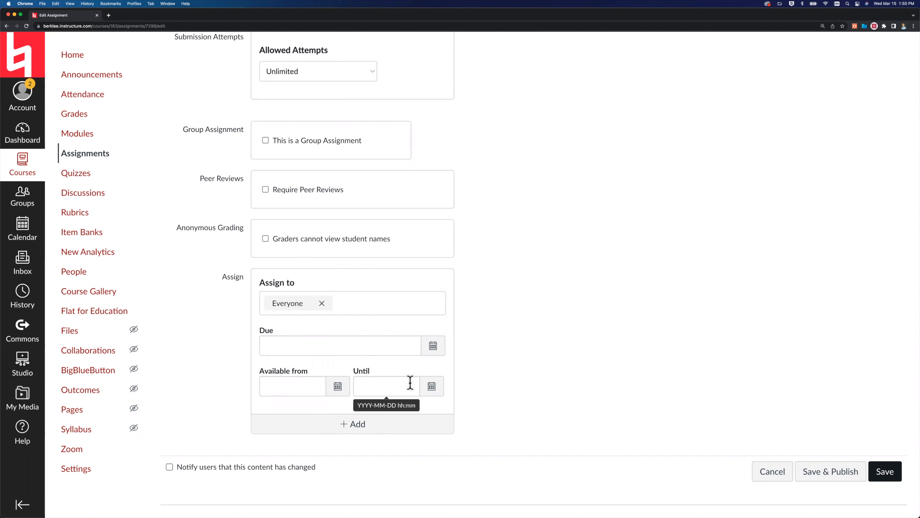
{"action": "left_click", "coordinate": [358, 427]}
{"action": "scroll", "coordinate": [358, 427], "scroll_direction": "down", "scroll_amount": 3}
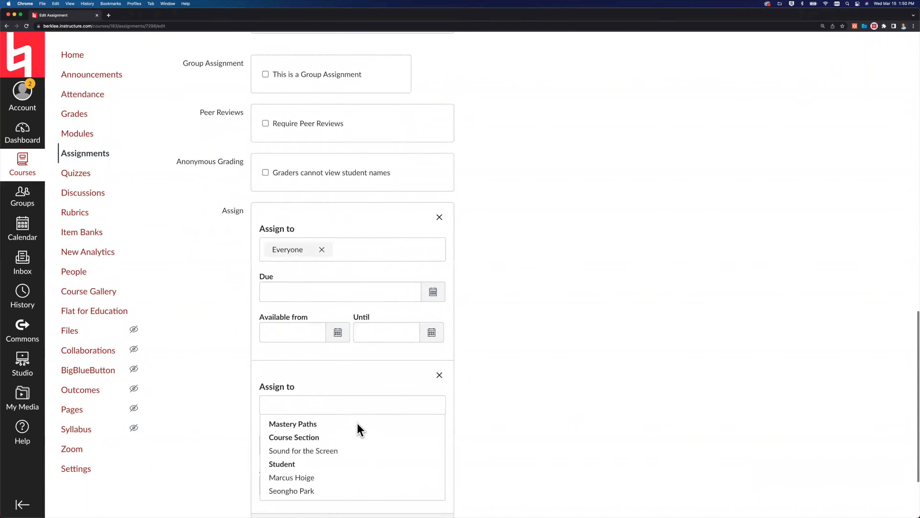
{"action": "left_click", "coordinate": [305, 444]}
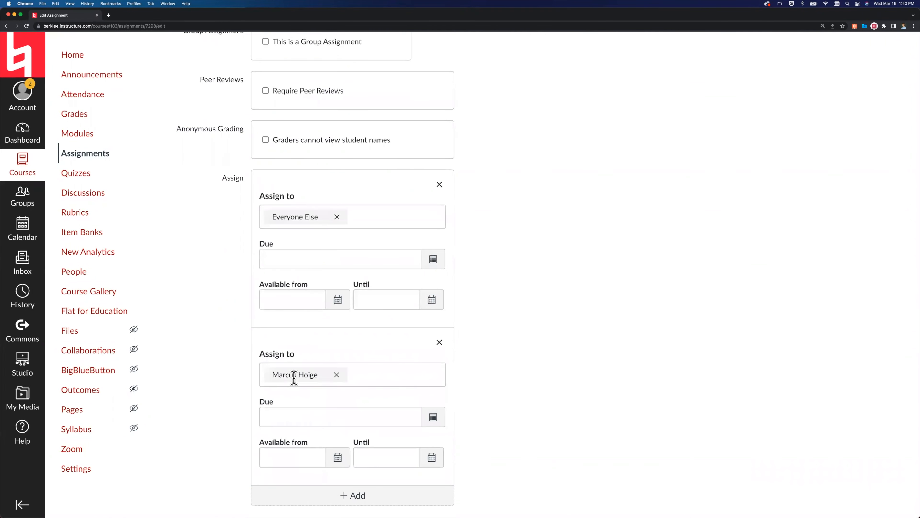
{"action": "left_click", "coordinate": [594, 386]}
{"action": "scroll", "coordinate": [328, 283], "scroll_direction": "down", "scroll_amount": 1}
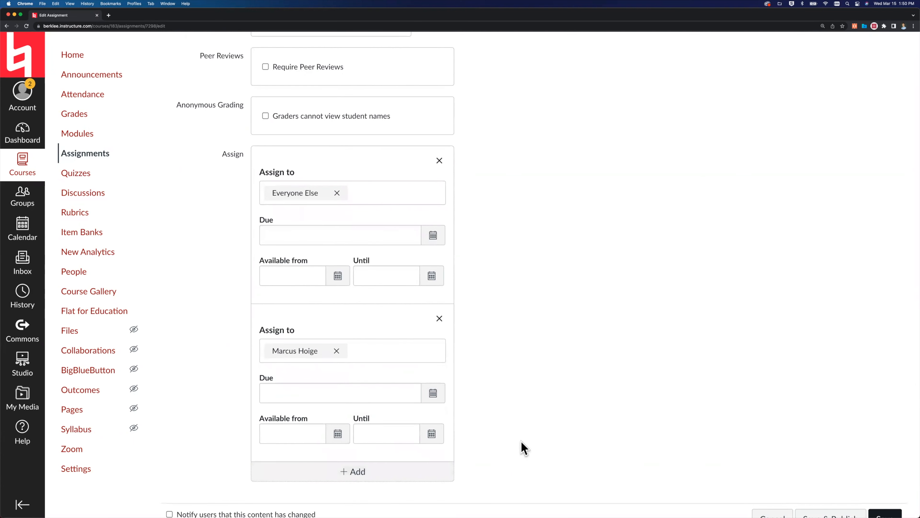
{"action": "scroll", "coordinate": [524, 448], "scroll_direction": "down", "scroll_amount": 2}
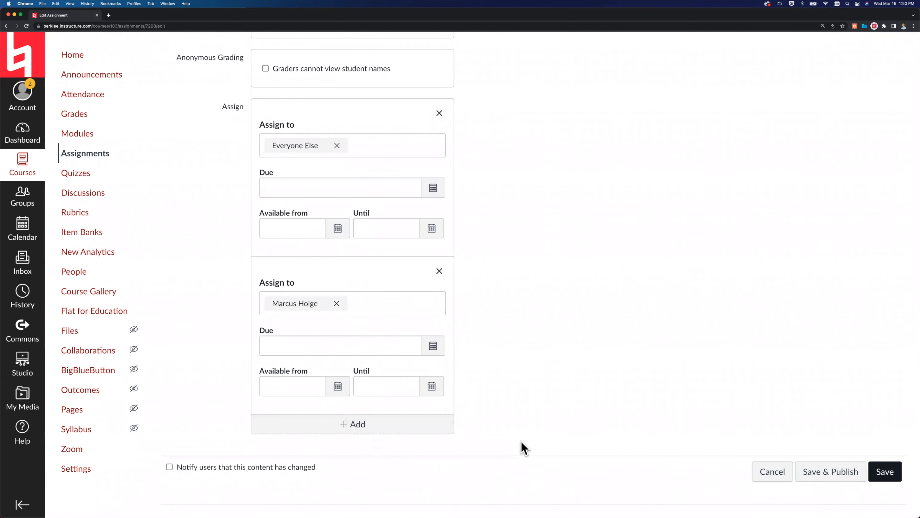
{"action": "left_click", "coordinate": [769, 471]}
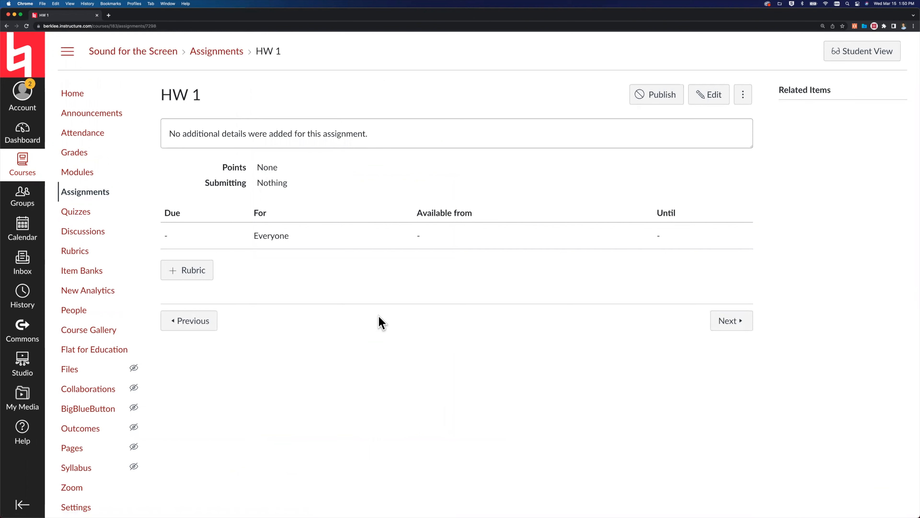
Return to the course modules, open the Assignments page, and expand and collapse the Final Project group to examine its assignments and weight.
{"action": "left_click", "coordinate": [69, 176]}
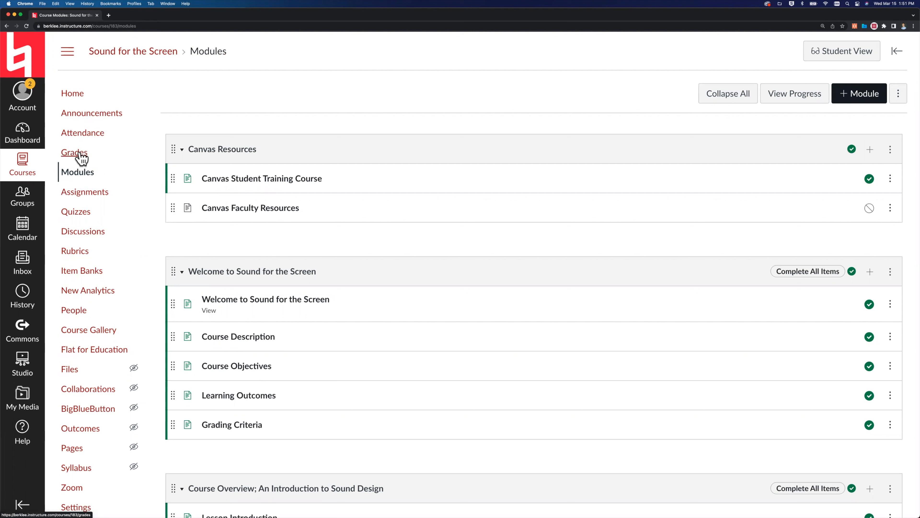
{"action": "left_click", "coordinate": [78, 197]}
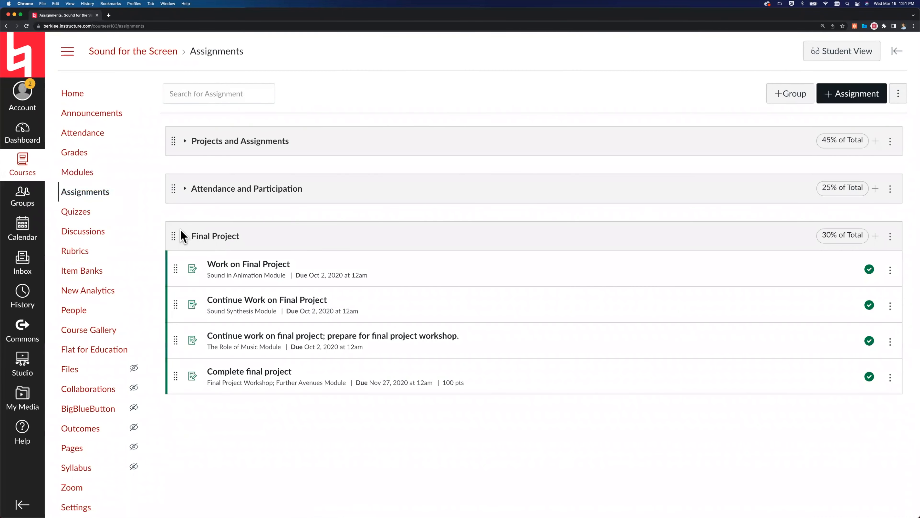
{"action": "left_click", "coordinate": [184, 236]}
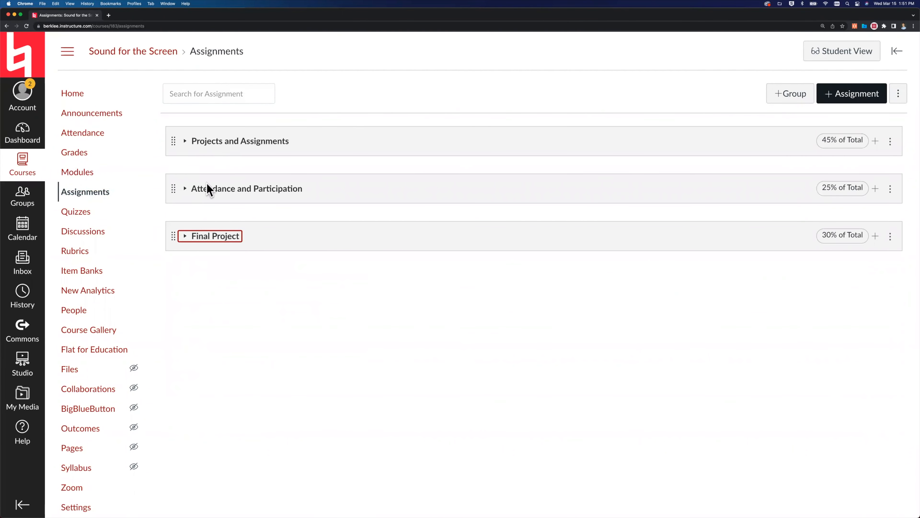
{"action": "left_click", "coordinate": [187, 237]}
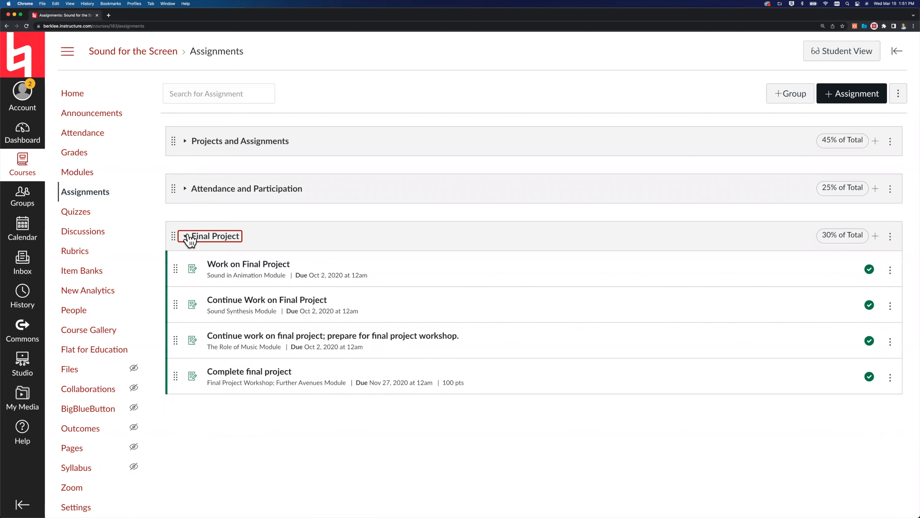
{"action": "left_click", "coordinate": [186, 236]}
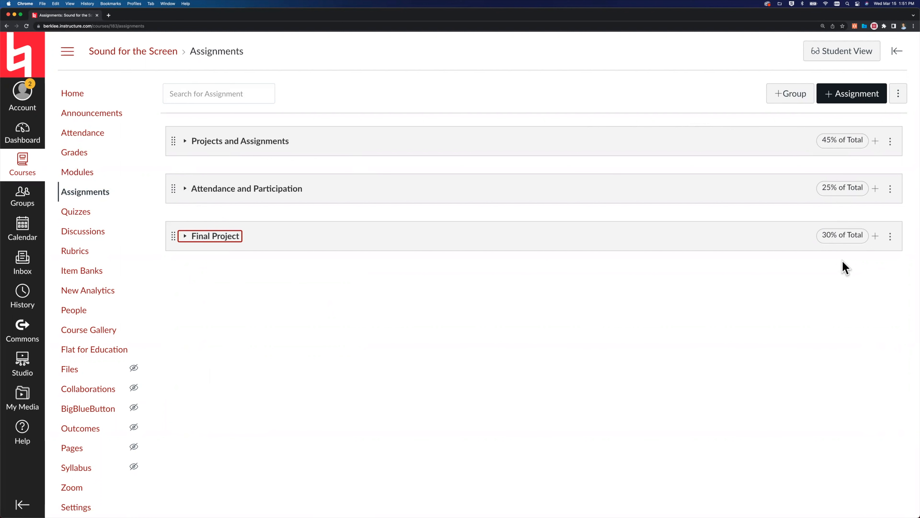
{"action": "left_click", "coordinate": [378, 97]}
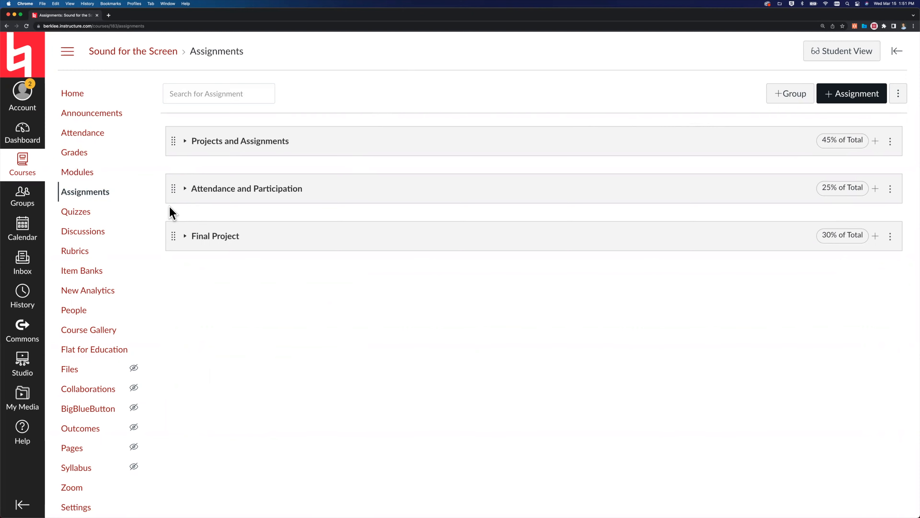
Expand the Projects and Assignments group, review its assignments, quizzes and discussions, and collapse it again.
{"action": "left_click", "coordinate": [184, 142]}
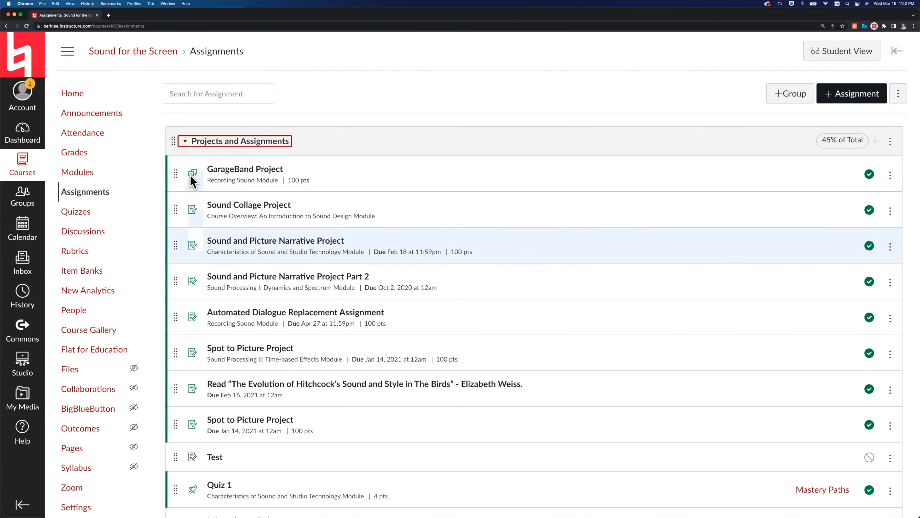
{"action": "scroll", "coordinate": [214, 239], "scroll_direction": "down", "scroll_amount": 5}
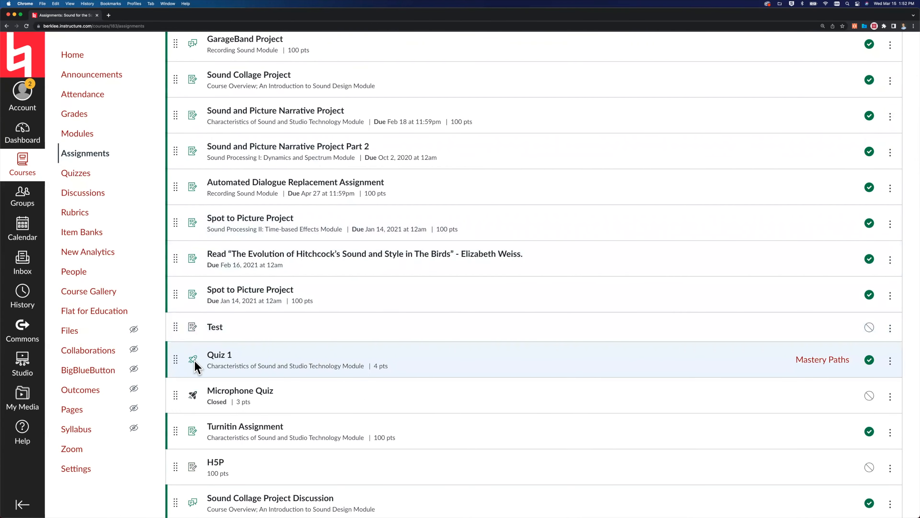
{"action": "scroll", "coordinate": [195, 363], "scroll_direction": "up", "scroll_amount": 5}
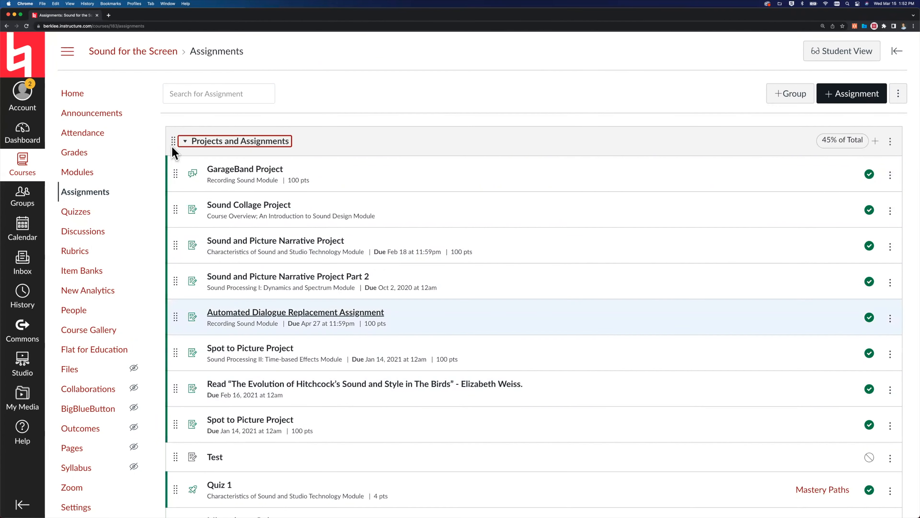
{"action": "left_click", "coordinate": [185, 143]}
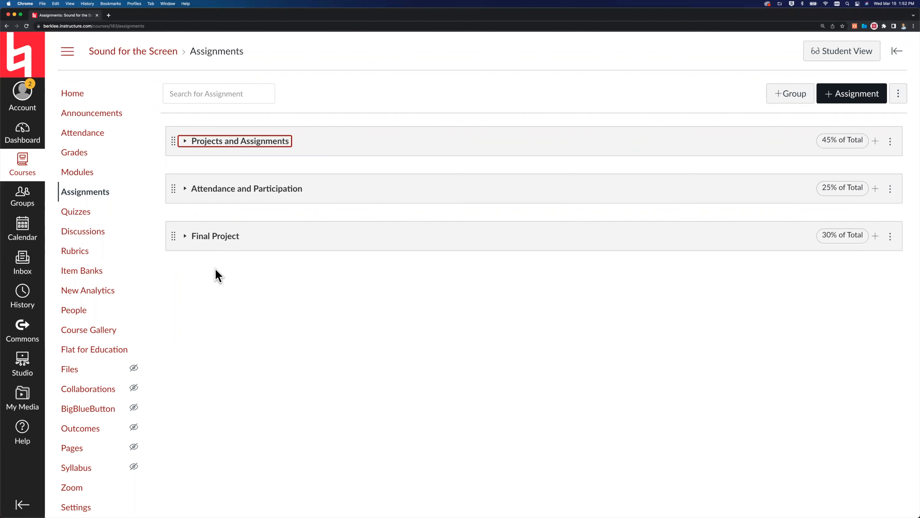
Review the name, weight and score-dropping settings of the Projects and Assignments group, and cancel without saving.
{"action": "left_click", "coordinate": [466, 99]}
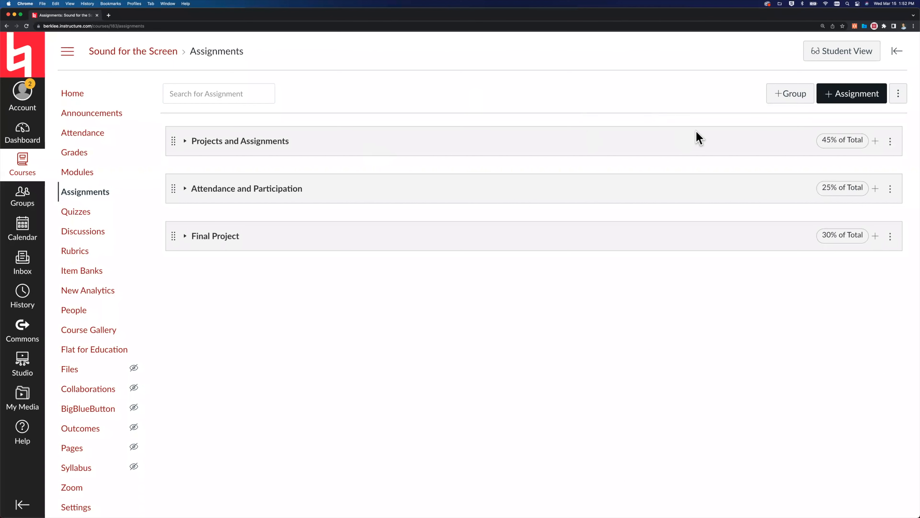
{"action": "left_click", "coordinate": [889, 142]}
{"action": "left_click", "coordinate": [843, 172]}
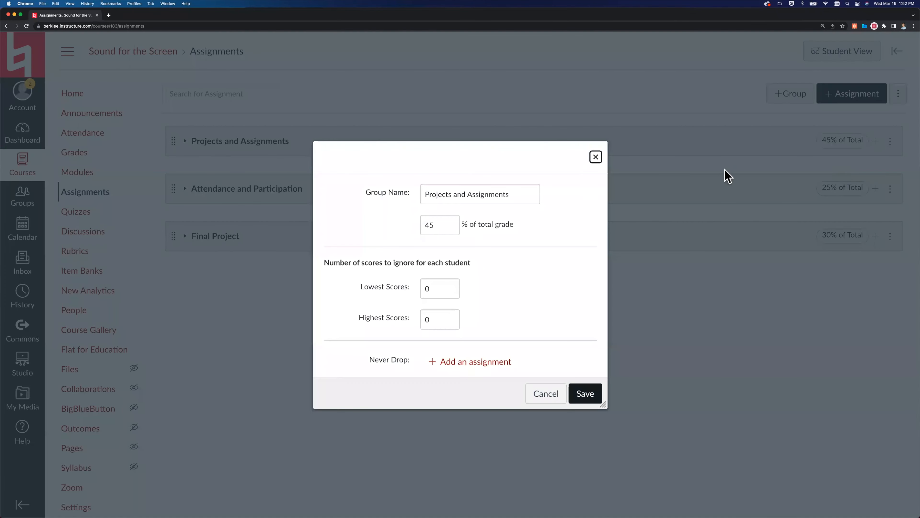
{"action": "triple_click", "coordinate": [440, 199]}
{"action": "double_click", "coordinate": [435, 224]}
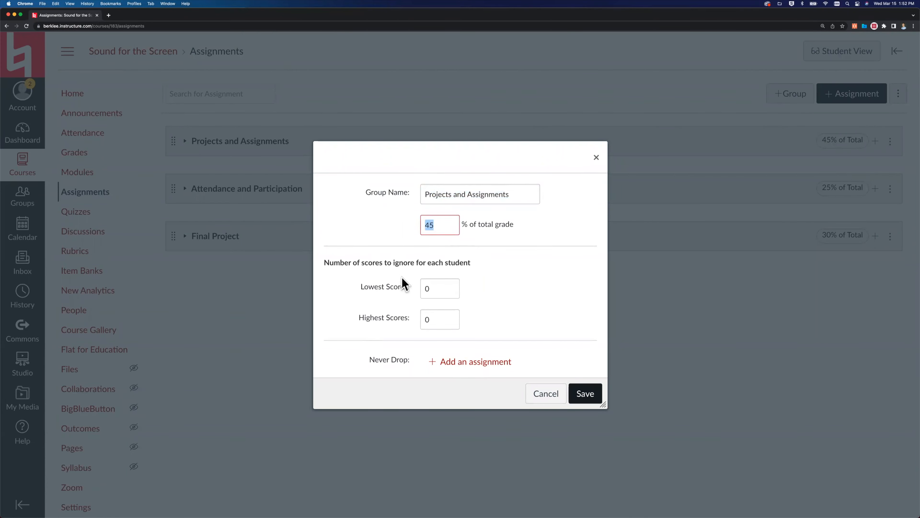
{"action": "left_click", "coordinate": [550, 391]}
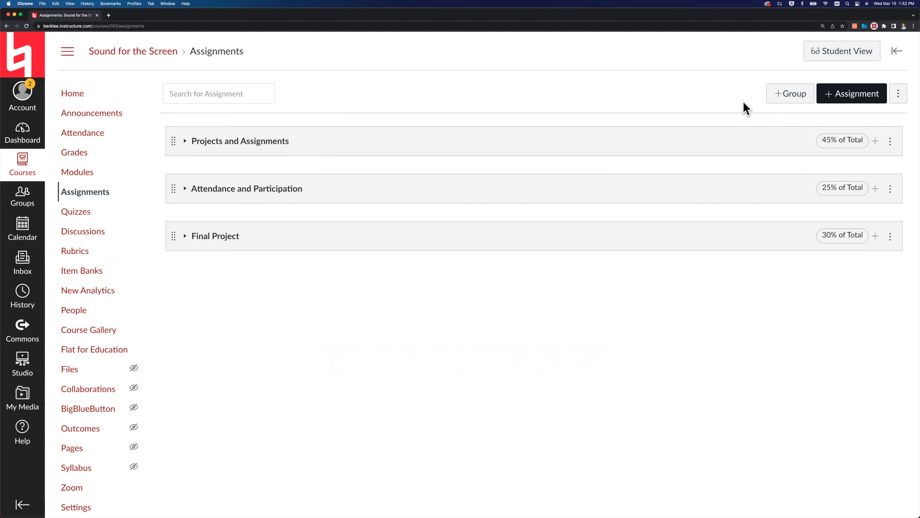
Add an assignment group named HW worth 10% of the total grade.
{"action": "left_click", "coordinate": [789, 95]}
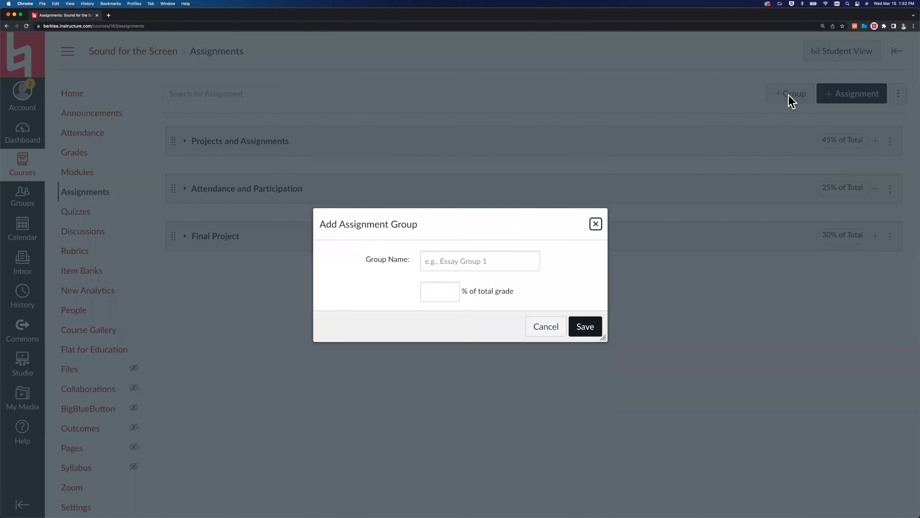
{"action": "left_click", "coordinate": [493, 258]}
{"action": "type", "text": "HW"}
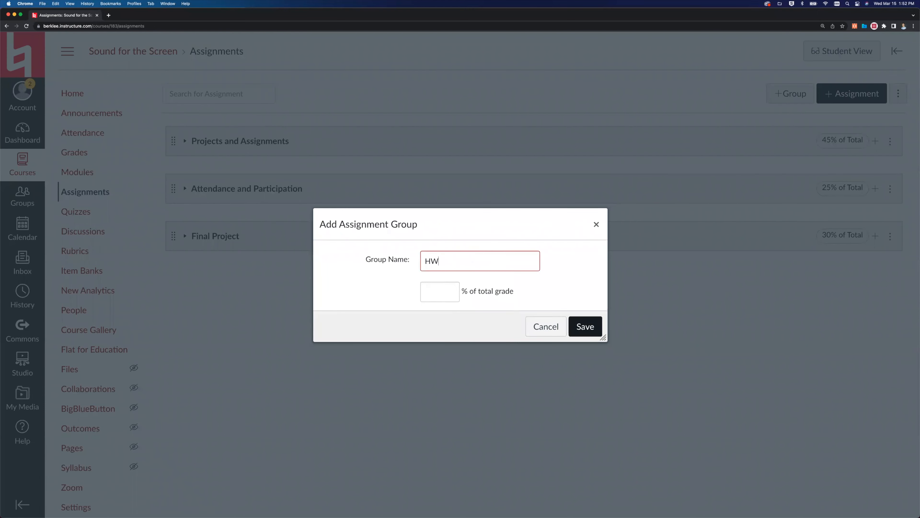
{"action": "left_click", "coordinate": [446, 293]}
{"action": "type", "text": "10"}
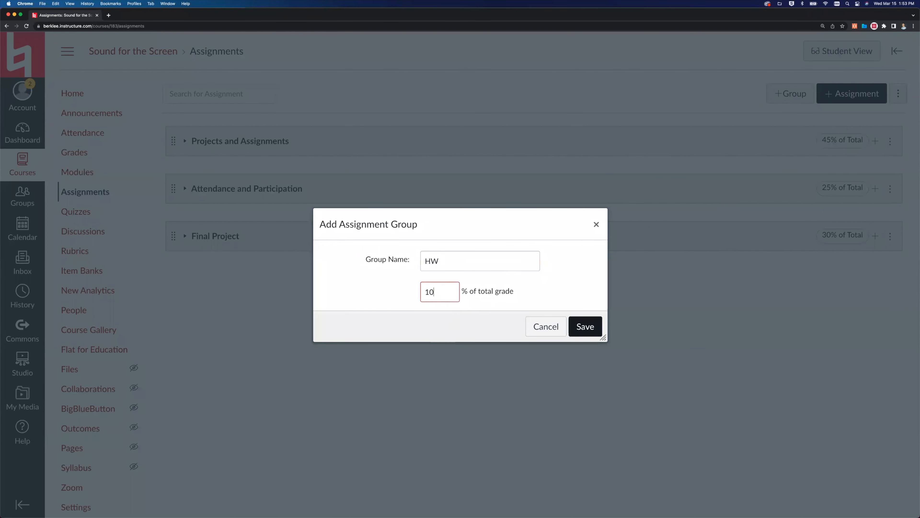
{"action": "left_click", "coordinate": [584, 325]}
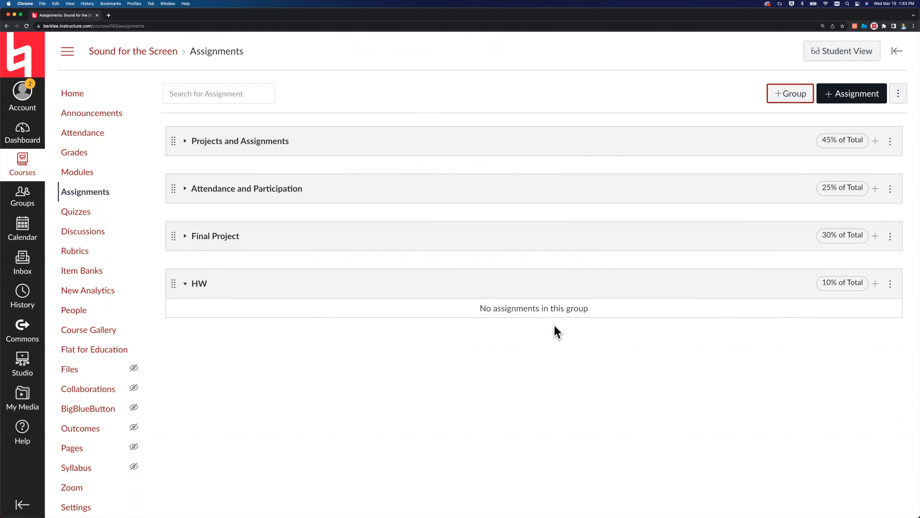
Move Complete final project from the Final Project group into the HW group and back again.
{"action": "left_click", "coordinate": [187, 238]}
{"action": "scroll", "coordinate": [192, 282], "scroll_direction": "down", "scroll_amount": 1}
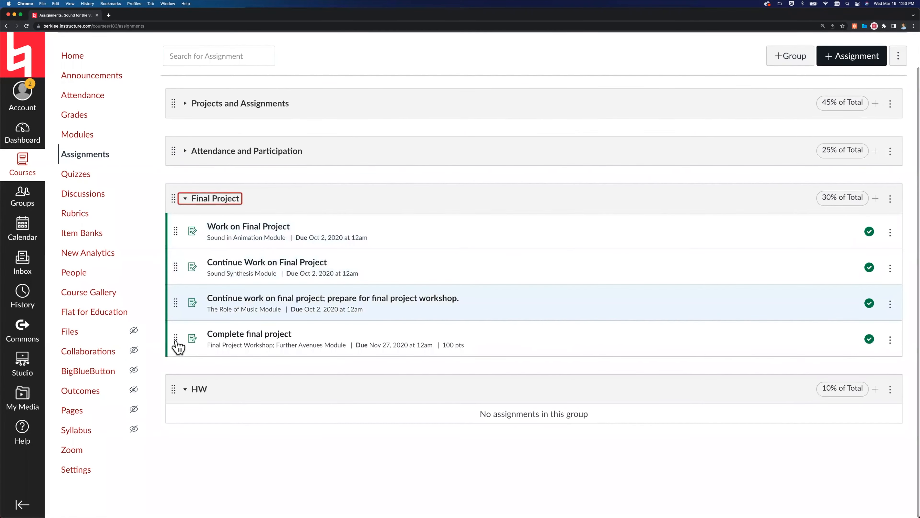
{"action": "left_click_drag", "start_coordinate": [176, 340], "coordinate": [181, 398]}
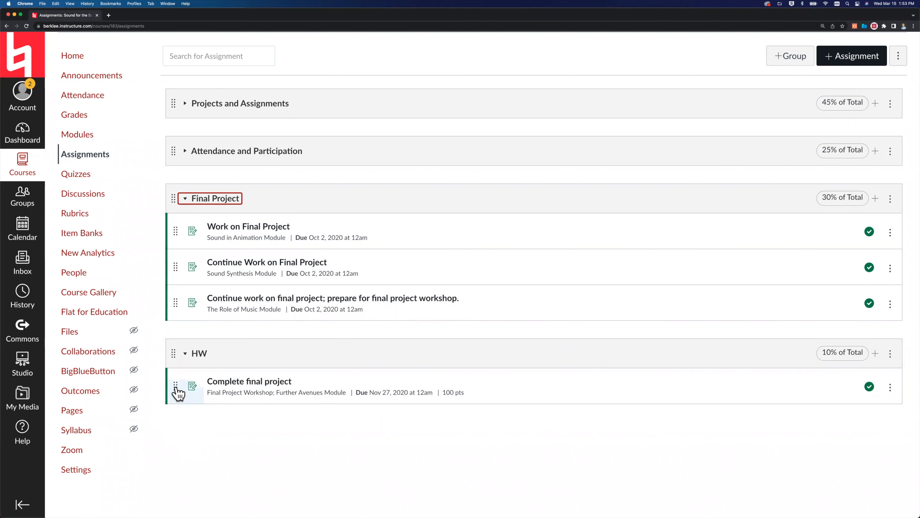
{"action": "left_click_drag", "start_coordinate": [176, 386], "coordinate": [177, 340]}
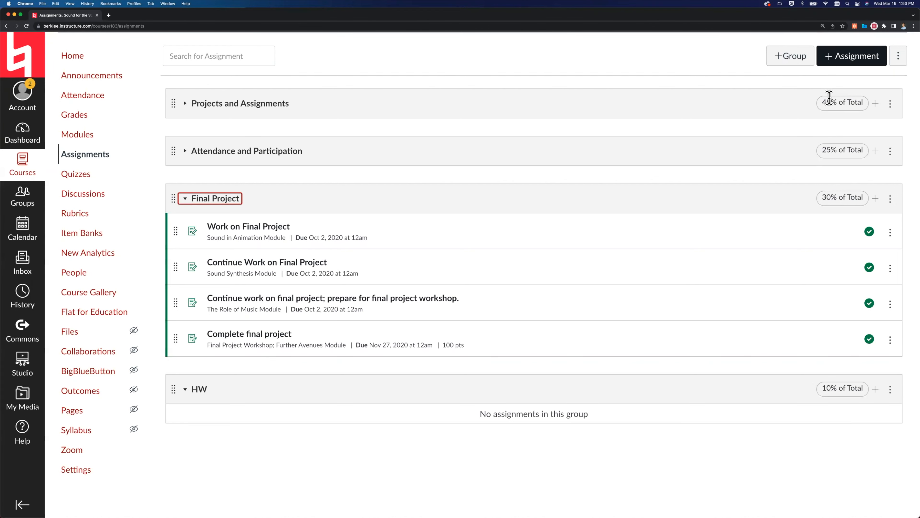
Delete the empty HW assignment group and confirm the deletion.
{"action": "left_click", "coordinate": [890, 389]}
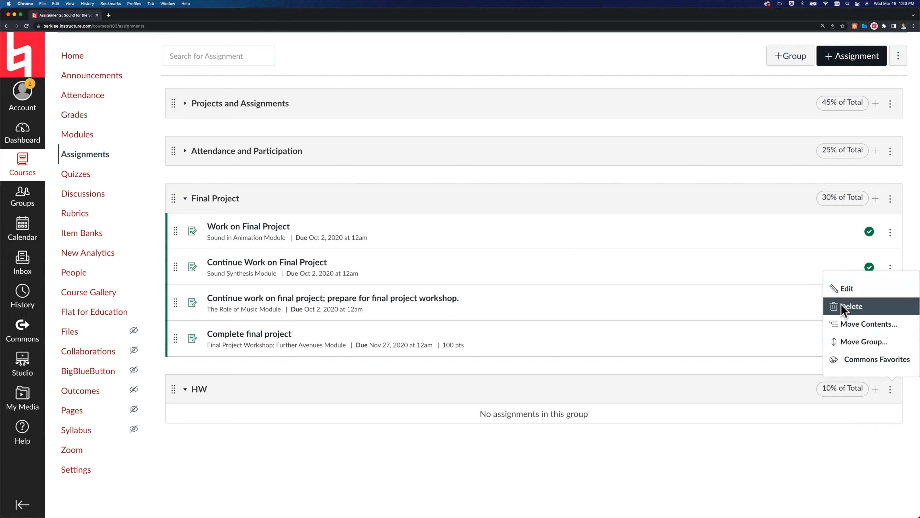
{"action": "left_click", "coordinate": [841, 306]}
{"action": "left_click", "coordinate": [519, 61]}
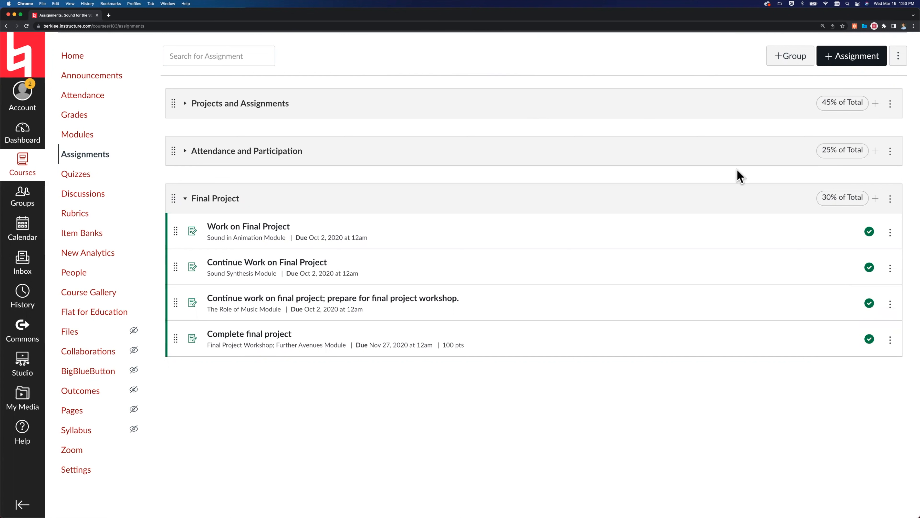
Open Lesson 1 Homework from the course modules and launch SpeedGrader for it.
{"action": "scroll", "coordinate": [737, 174], "scroll_direction": "up", "scroll_amount": 2}
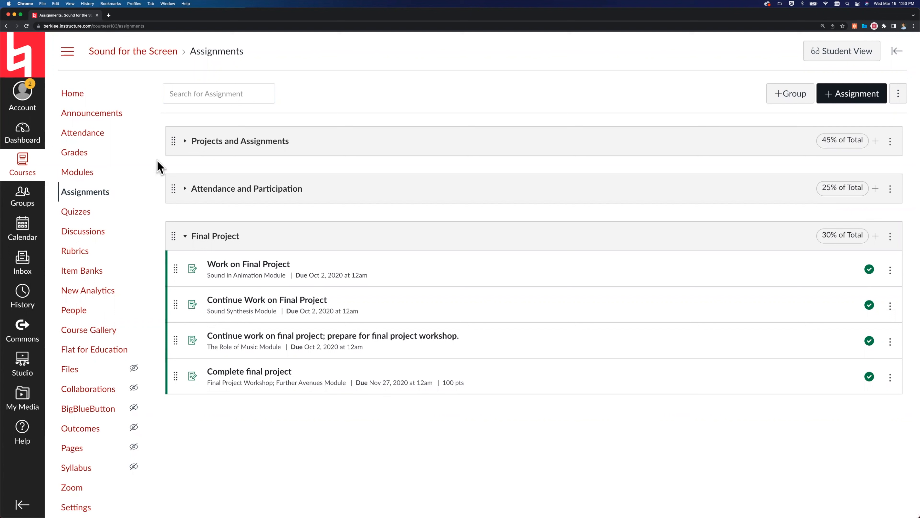
{"action": "left_click", "coordinate": [77, 173]}
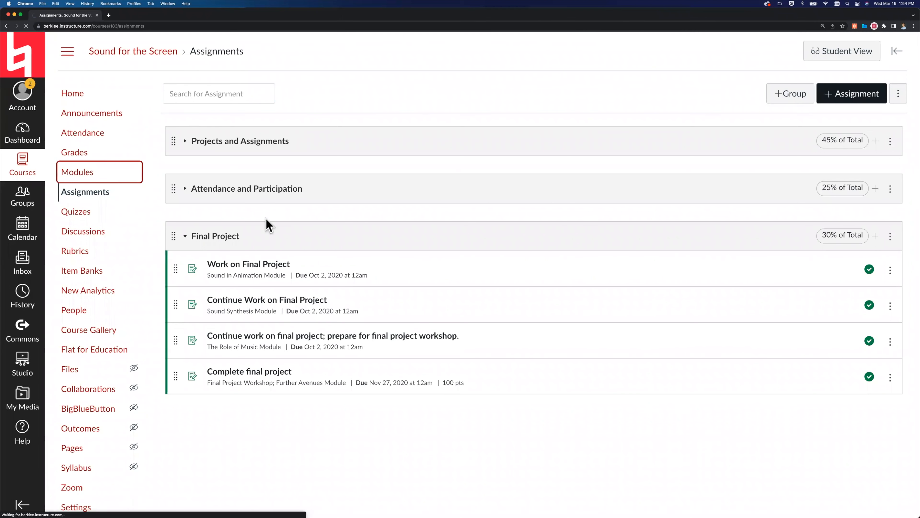
{"action": "scroll", "coordinate": [334, 286], "scroll_direction": "down", "scroll_amount": 10}
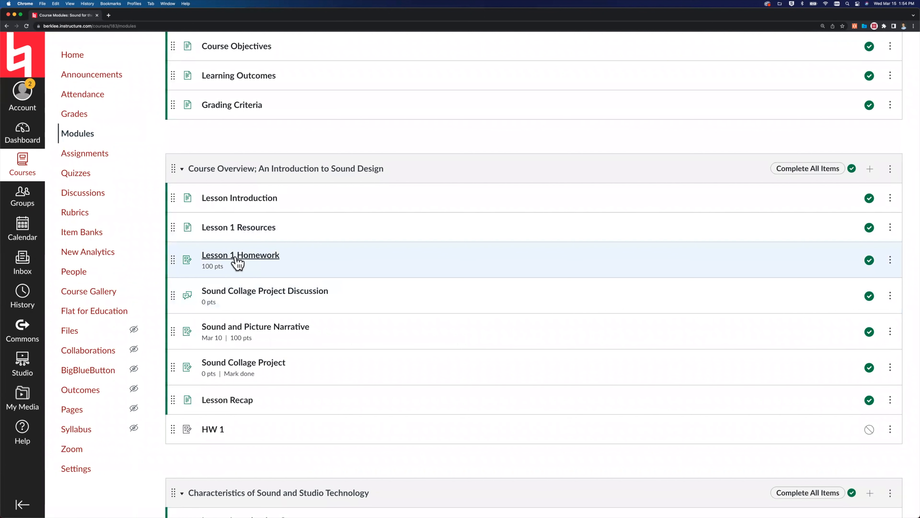
{"action": "left_click", "coordinate": [237, 257]}
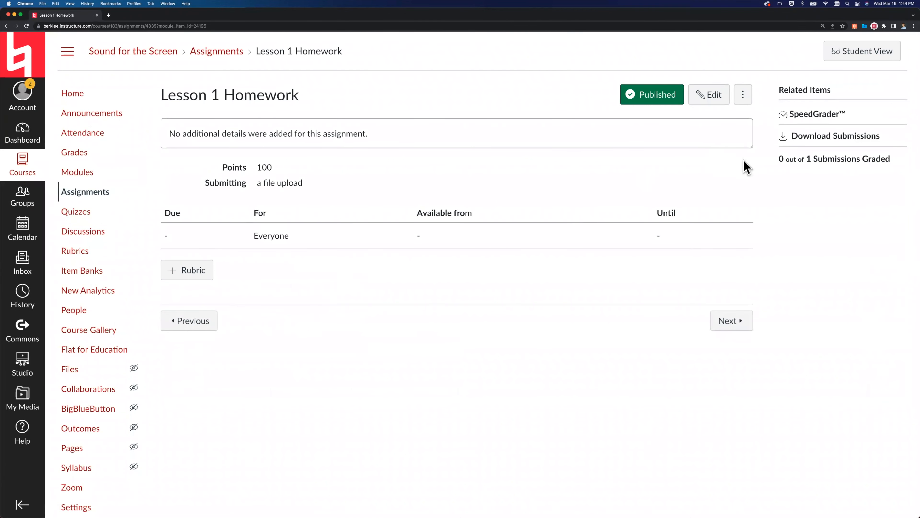
{"action": "left_click", "coordinate": [812, 116]}
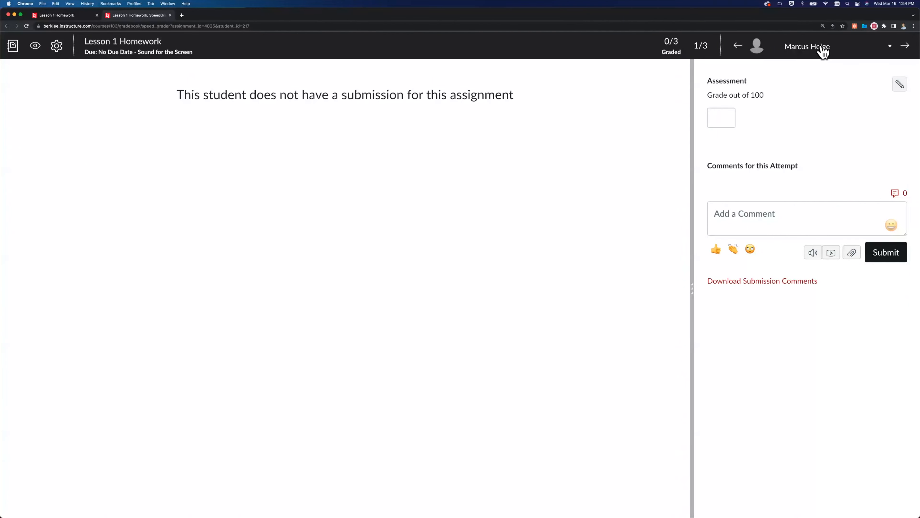
Switch SpeedGrader to the Test Student's submission.
{"action": "left_click", "coordinate": [905, 47]}
{"action": "left_click", "coordinate": [889, 47]}
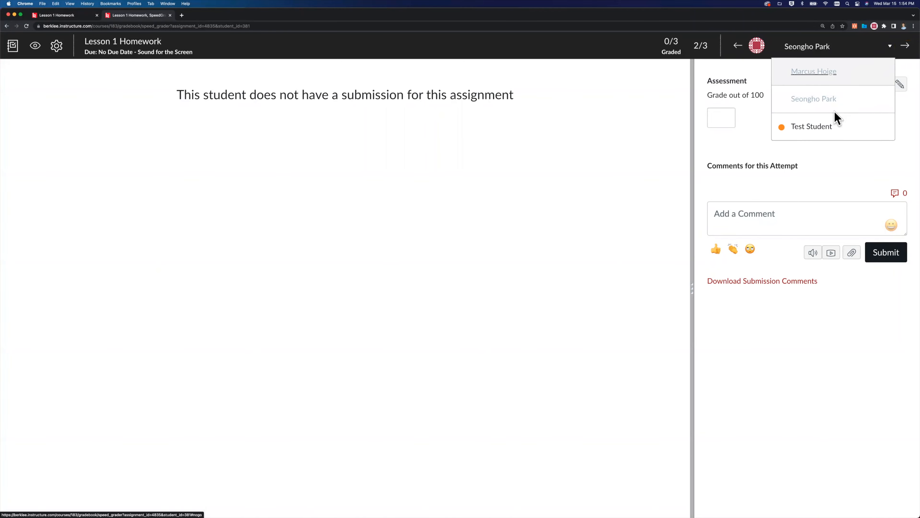
{"action": "left_click", "coordinate": [807, 127]}
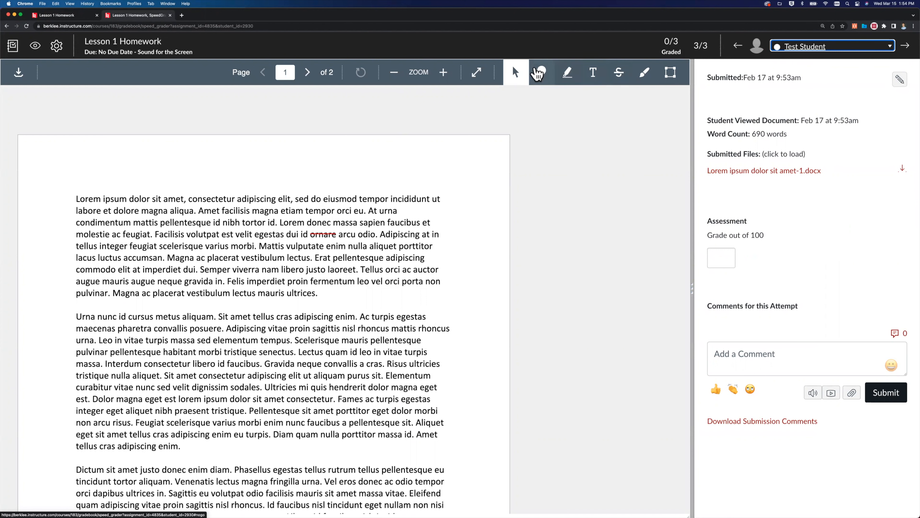
Place a blue point annotation above the first paragraph with the comment "sdfgsdf", and highlight the word "adipiscing" in yellow.
{"action": "left_click", "coordinate": [542, 73]}
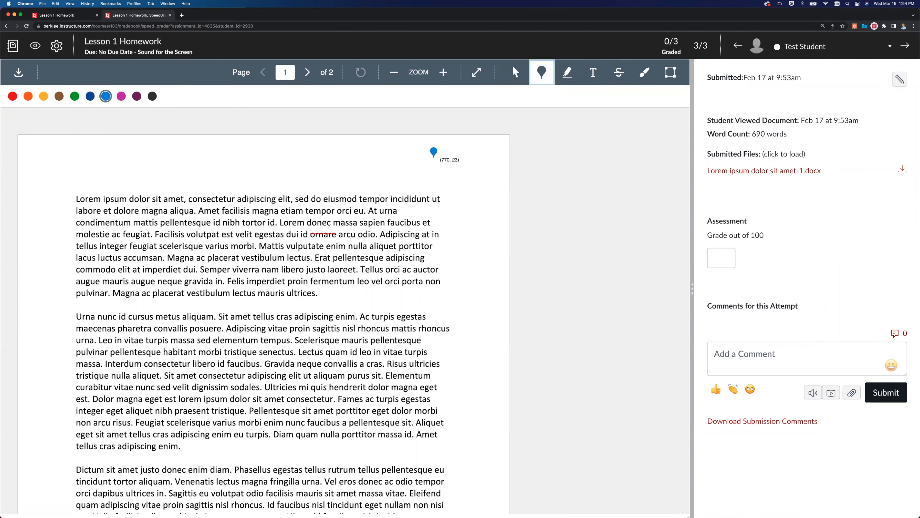
{"action": "left_click", "coordinate": [357, 172]}
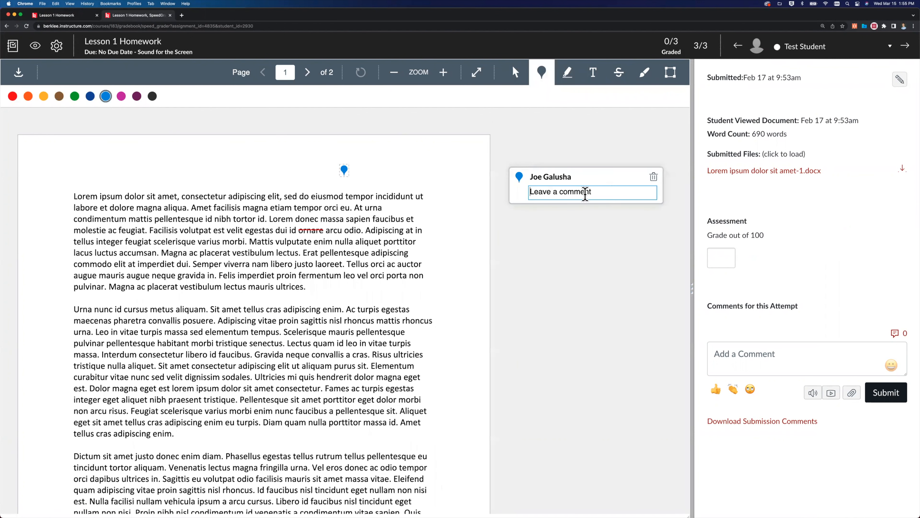
{"action": "type", "text": "sdfgsdf"}
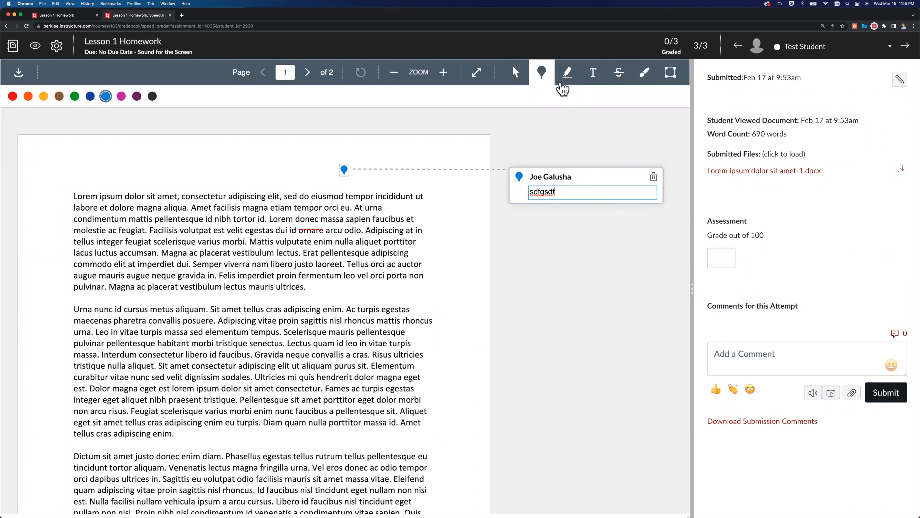
{"action": "left_click", "coordinate": [564, 84]}
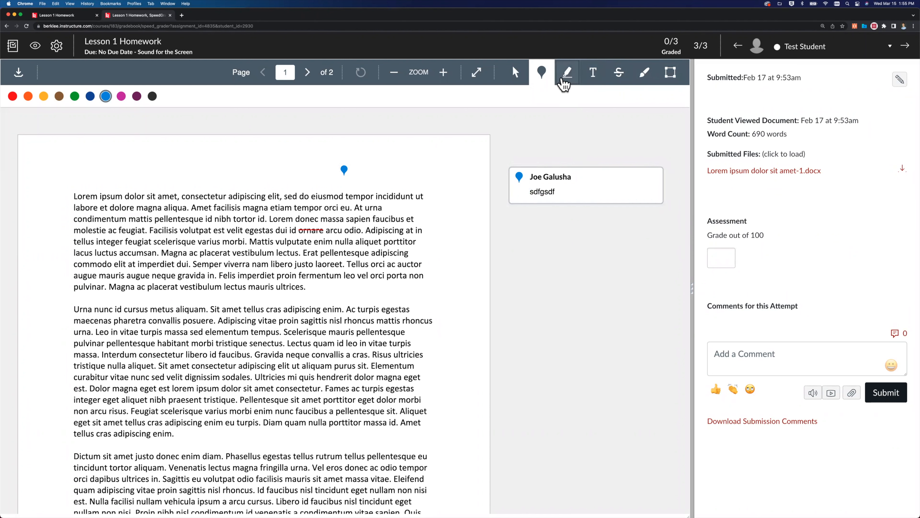
{"action": "double_click", "coordinate": [239, 192]}
{"action": "left_click", "coordinate": [489, 200]}
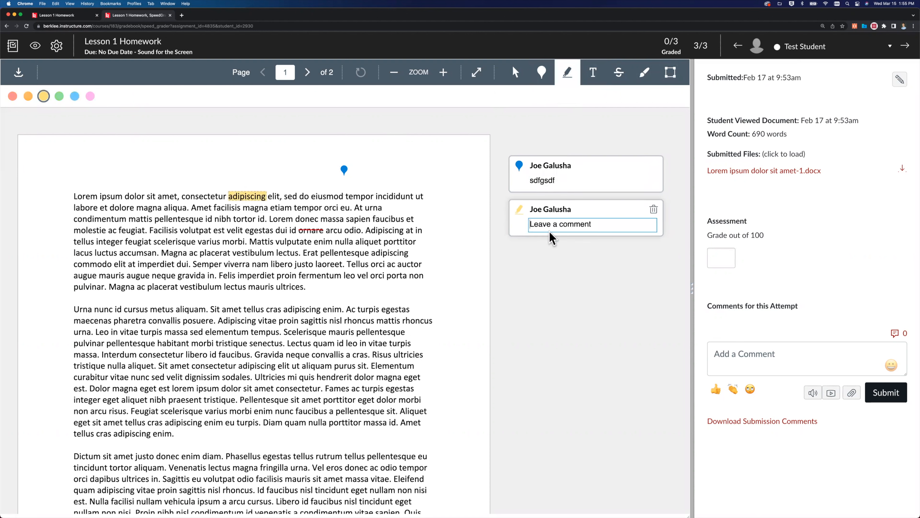
Strike out "pellentesque" in red in the first paragraph and draw a thin blue freehand stroke across the first two paragraphs.
{"action": "left_click", "coordinate": [619, 72]}
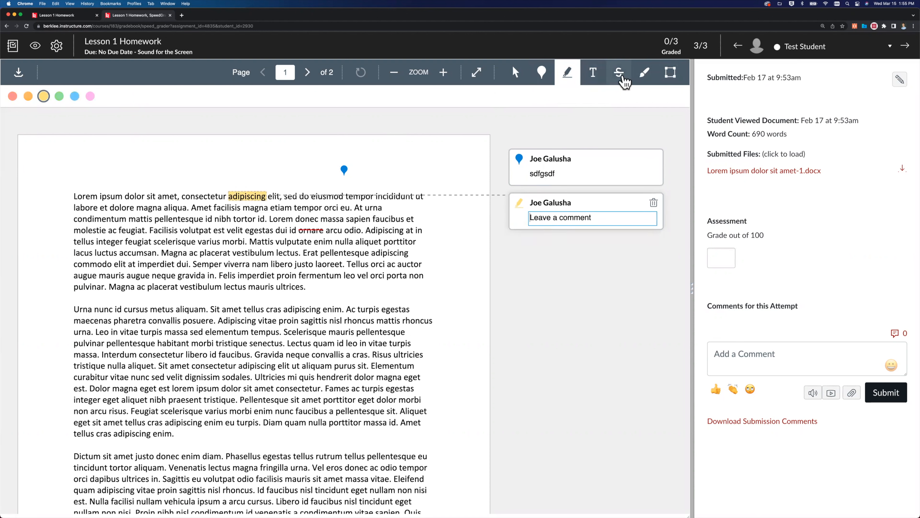
{"action": "double_click", "coordinate": [344, 254]}
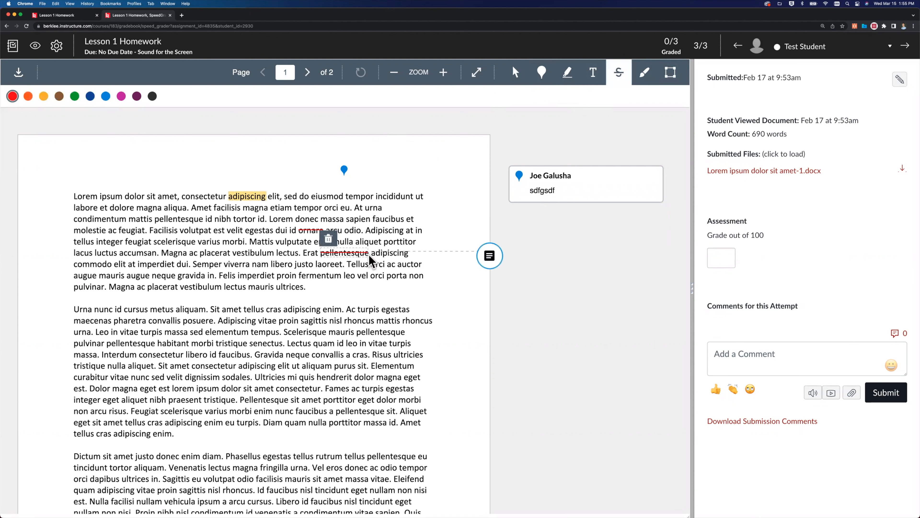
{"action": "left_click", "coordinate": [489, 256]}
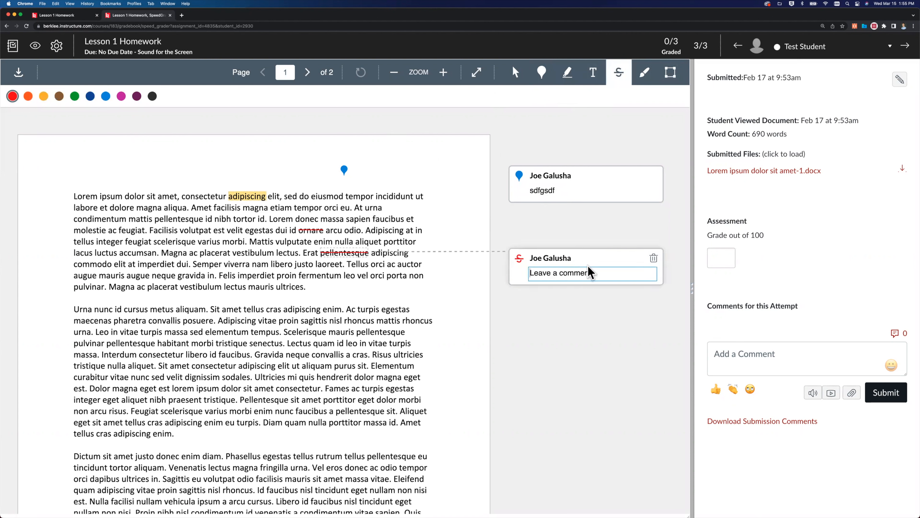
{"action": "left_click", "coordinate": [644, 81]}
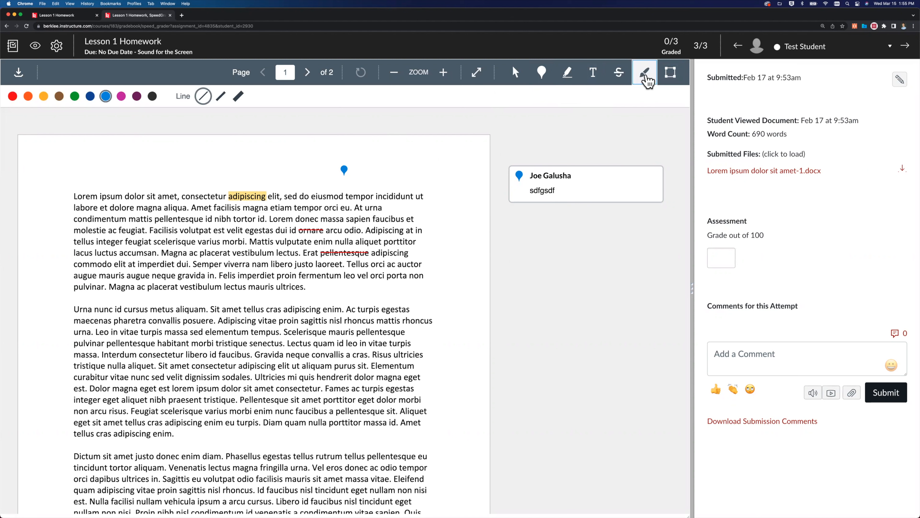
{"action": "mouse_move", "coordinate": [387, 239]}
{"action": "left_mouse_down"}
{"action": "mouse_move", "coordinate": [311, 288]}
{"action": "mouse_move", "coordinate": [299, 310]}
{"action": "left_mouse_up"}
Box an area of the second paragraph, add the comment "sdfbsdf" to it, and color the box green.
{"action": "left_click", "coordinate": [671, 74]}
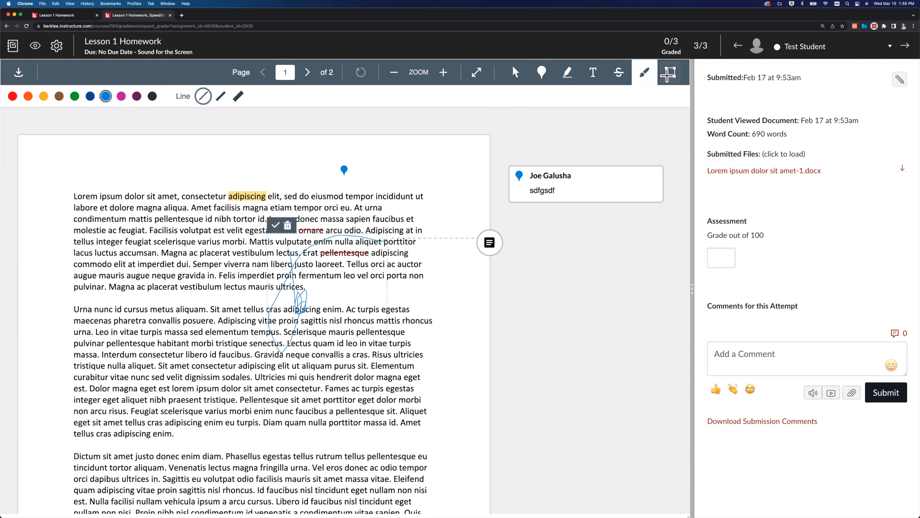
{"action": "left_click_drag", "start_coordinate": [153, 310], "coordinate": [272, 348]}
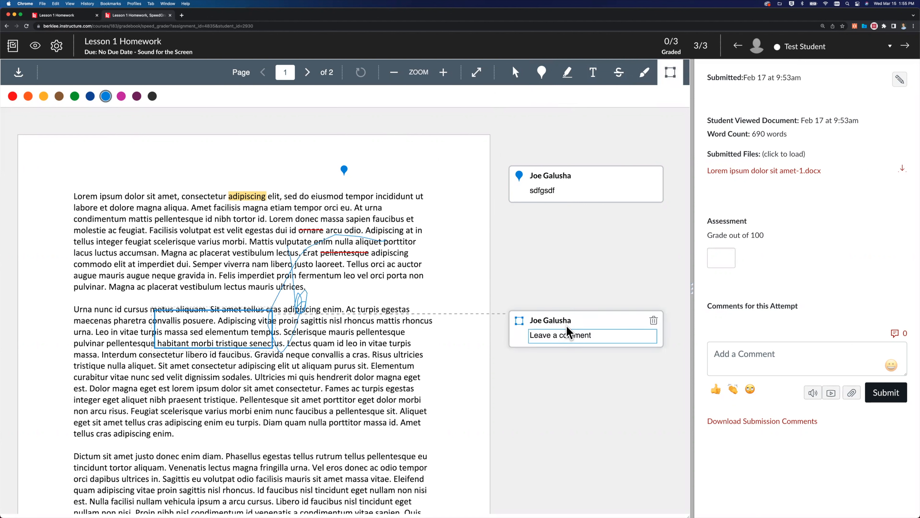
{"action": "type", "text": "sdfbsdf"}
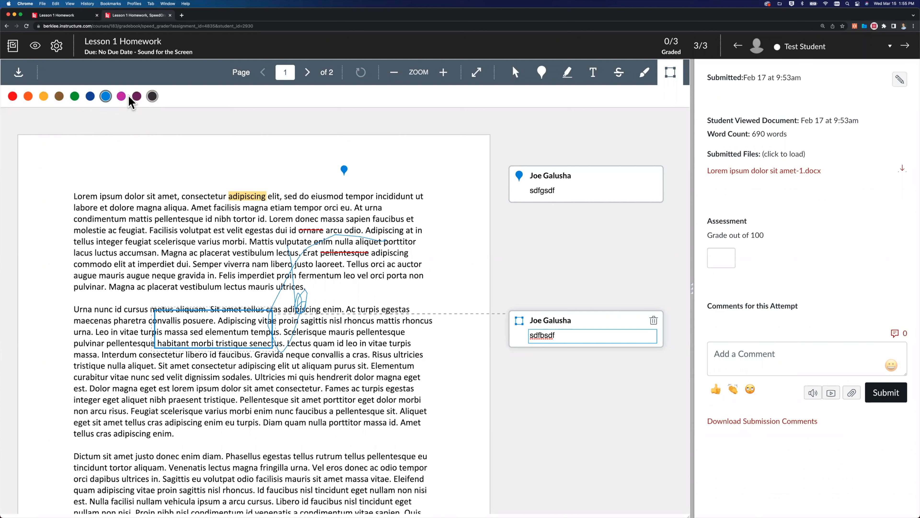
{"action": "left_click", "coordinate": [74, 96]}
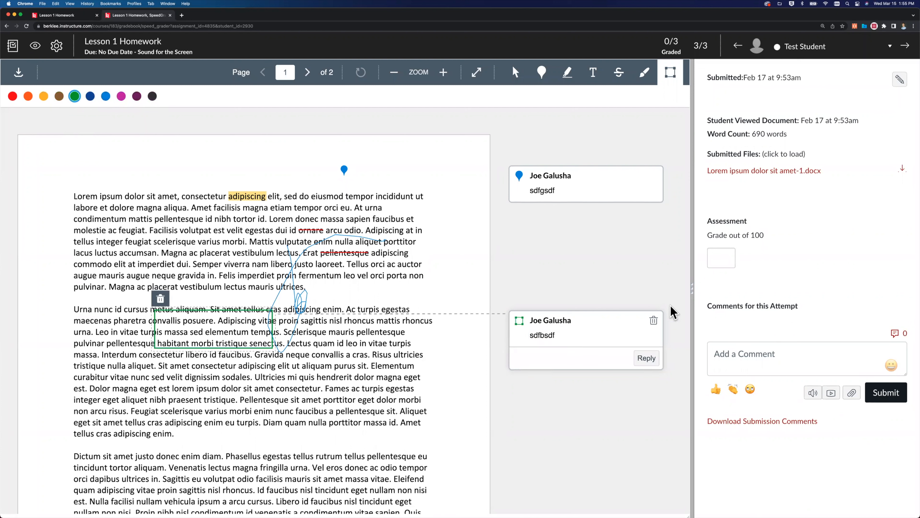
Grade the Test Student's submission 100 out of 100.
{"action": "left_click", "coordinate": [719, 258]}
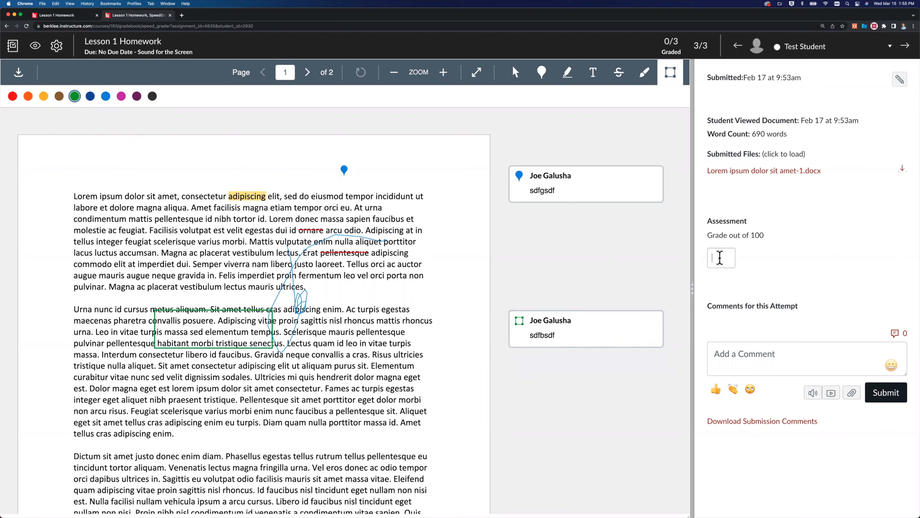
{"action": "type", "text": "100"}
{"action": "left_click", "coordinate": [741, 352]}
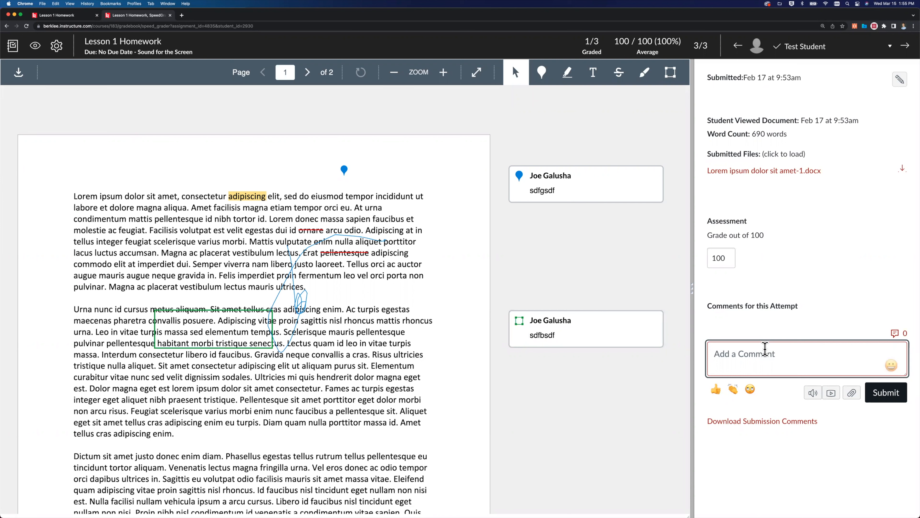
Open the speech-to-text recorder for the submission comment and cancel it.
{"action": "left_click", "coordinate": [750, 393]}
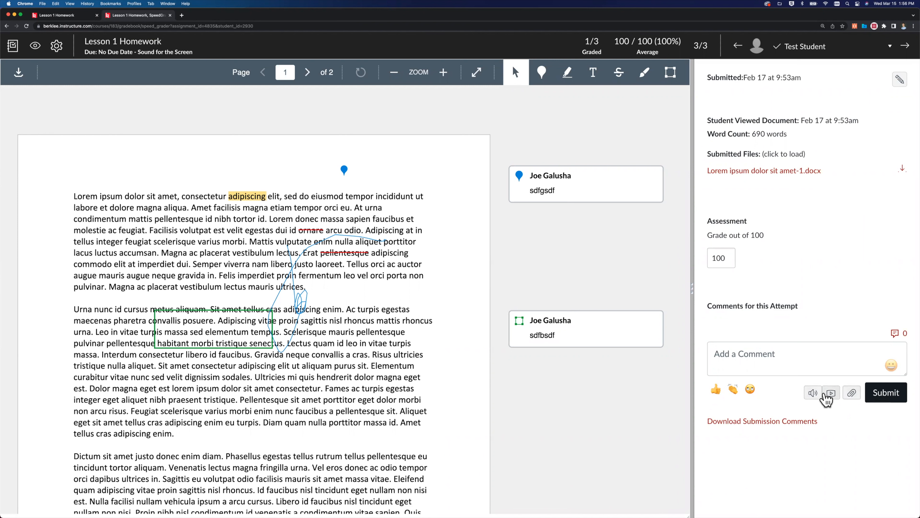
{"action": "left_click", "coordinate": [813, 393]}
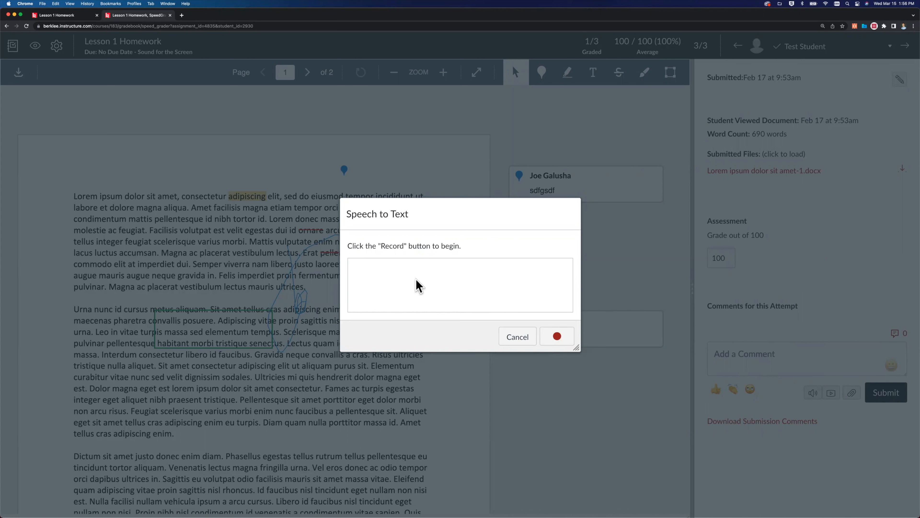
{"action": "left_click", "coordinate": [522, 342]}
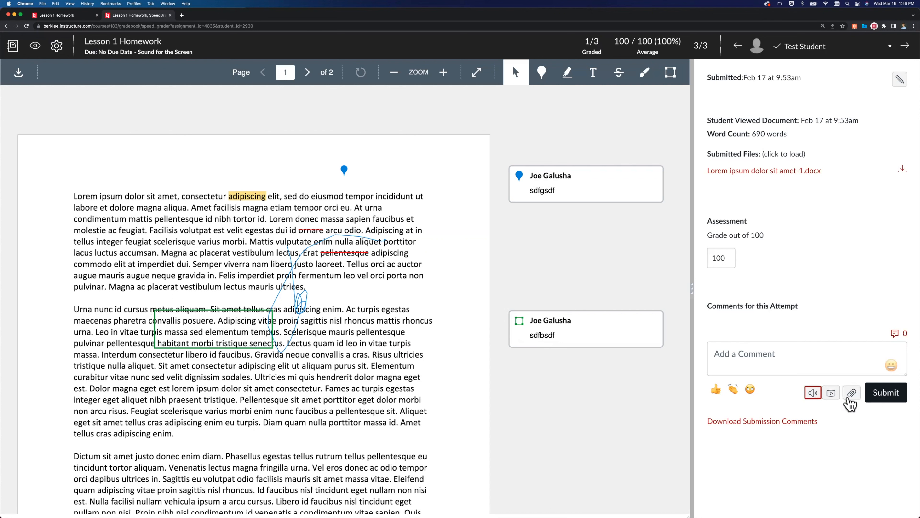